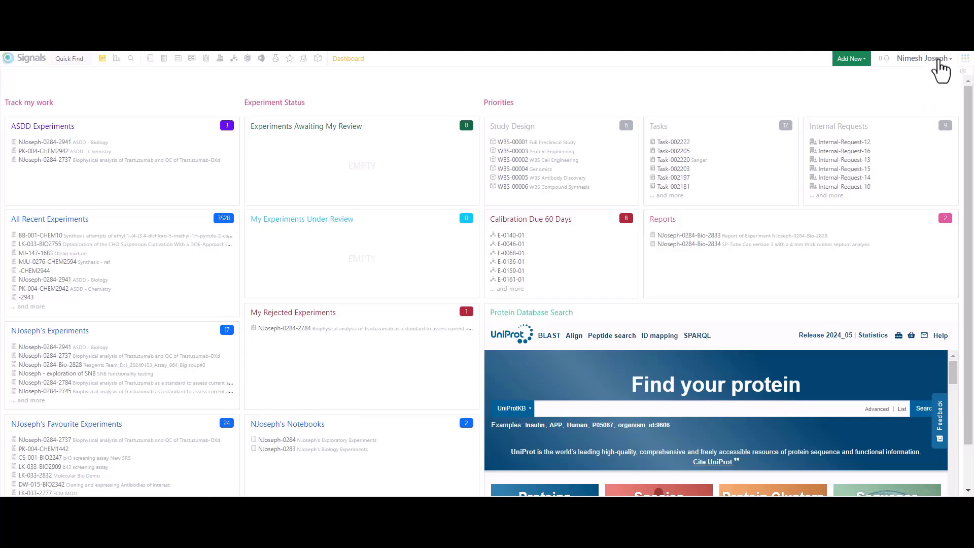
Step: Open the user settings and review the general in-app and email notification preferences
{"action": "left_click", "coordinate": [939, 61]}
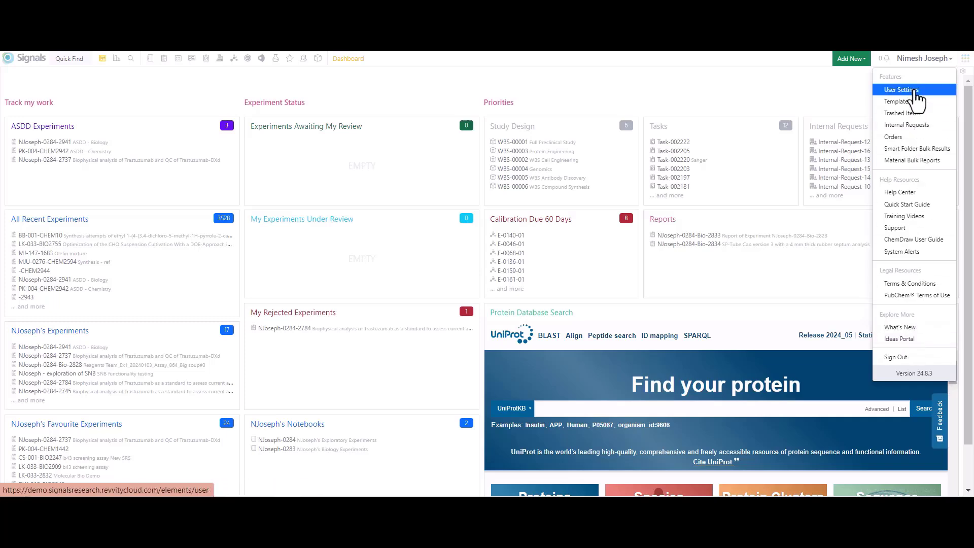
{"action": "left_click", "coordinate": [908, 90]}
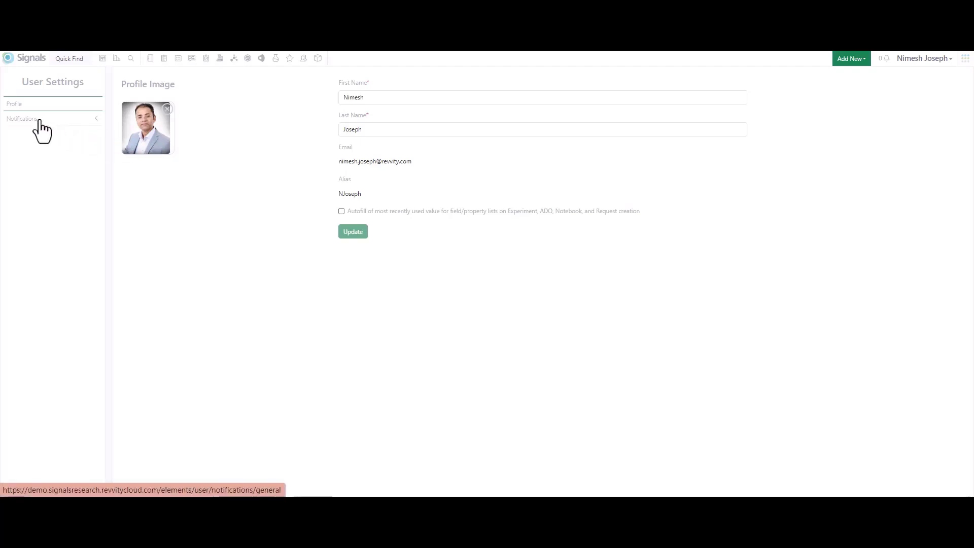
{"action": "left_click", "coordinate": [23, 118]}
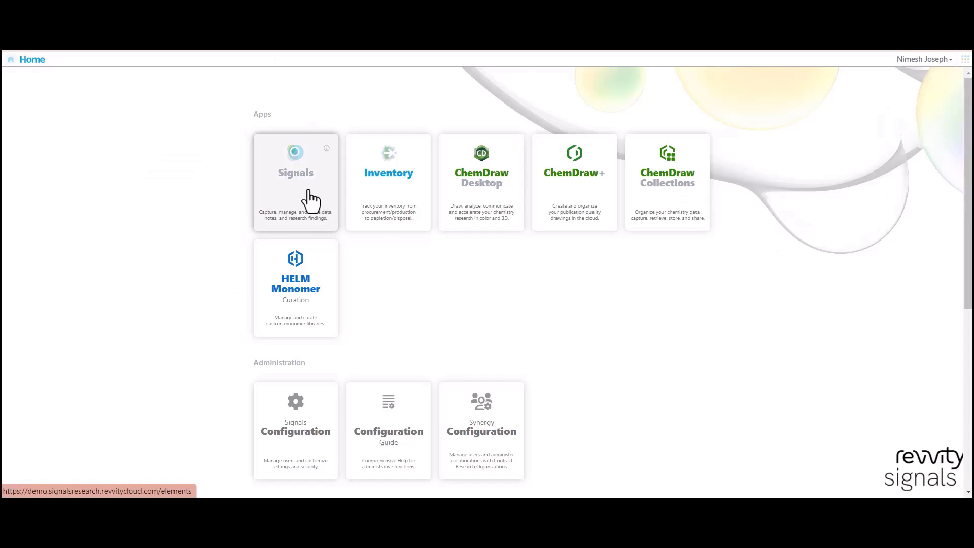
{"action": "left_click", "coordinate": [310, 200]}
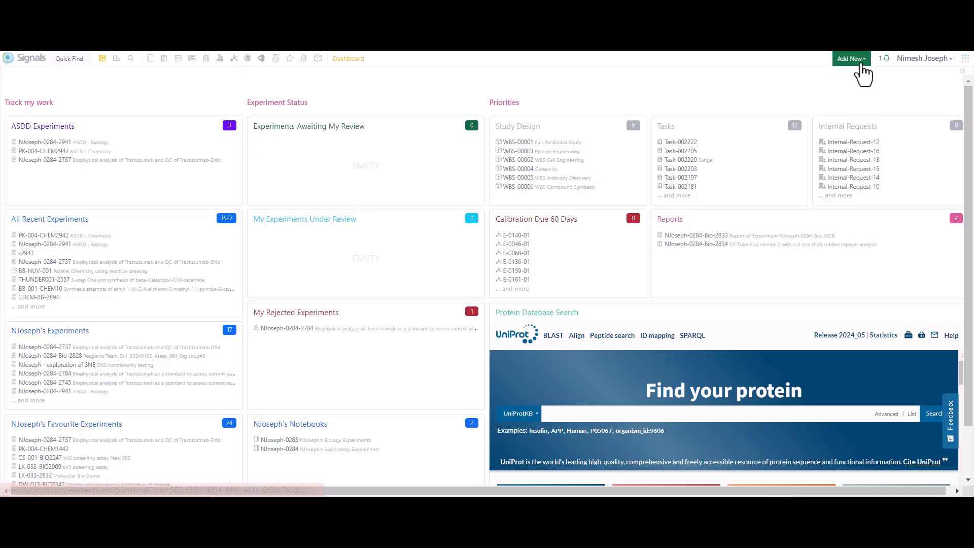
Step: Start a new experiment and look through the available experiment templates without choosing one
{"action": "left_click", "coordinate": [865, 69]}
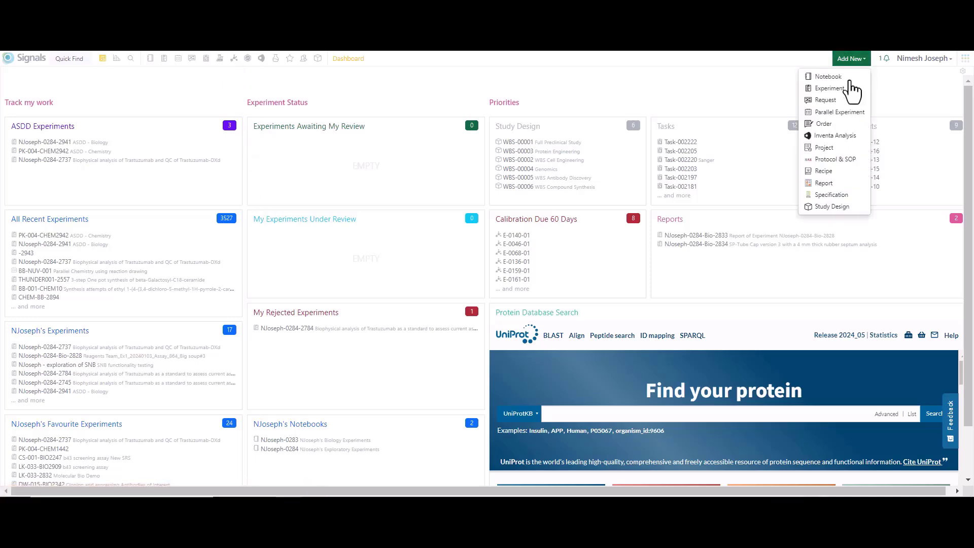
{"action": "left_click", "coordinate": [840, 89]}
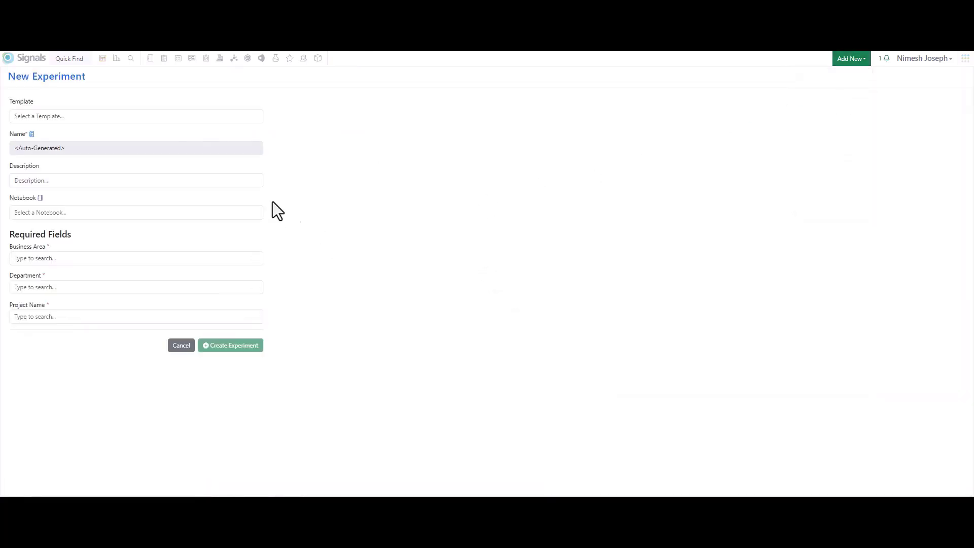
{"action": "left_click", "coordinate": [140, 115]}
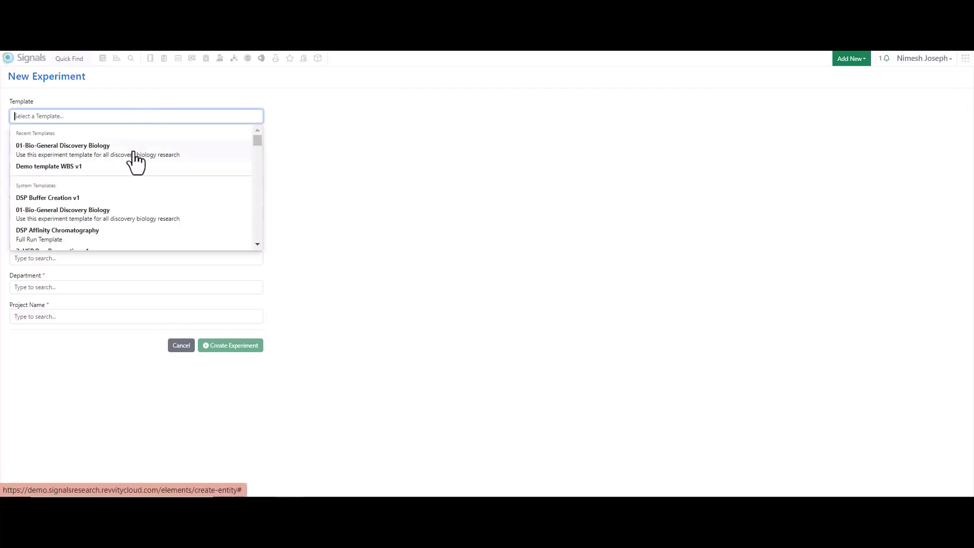
{"action": "left_click", "coordinate": [300, 151]}
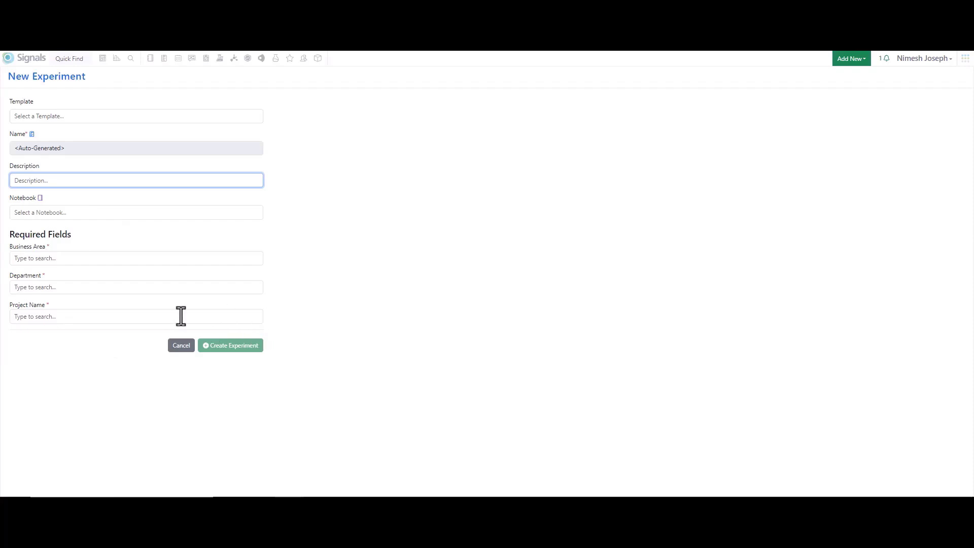
Step: Fill in the new experiment's required fields with Business Area F, Department B and a project name
{"action": "left_click", "coordinate": [47, 247]}
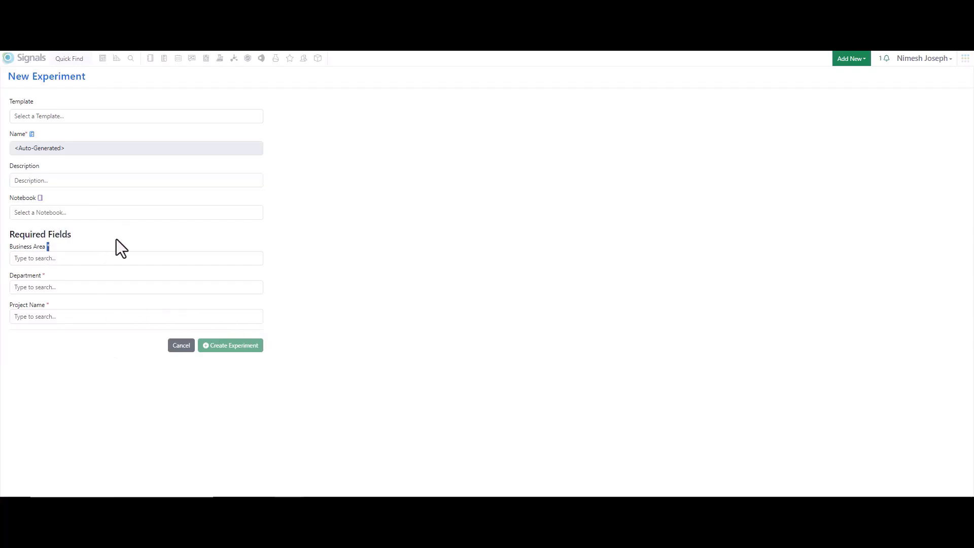
{"action": "left_click", "coordinate": [95, 258]}
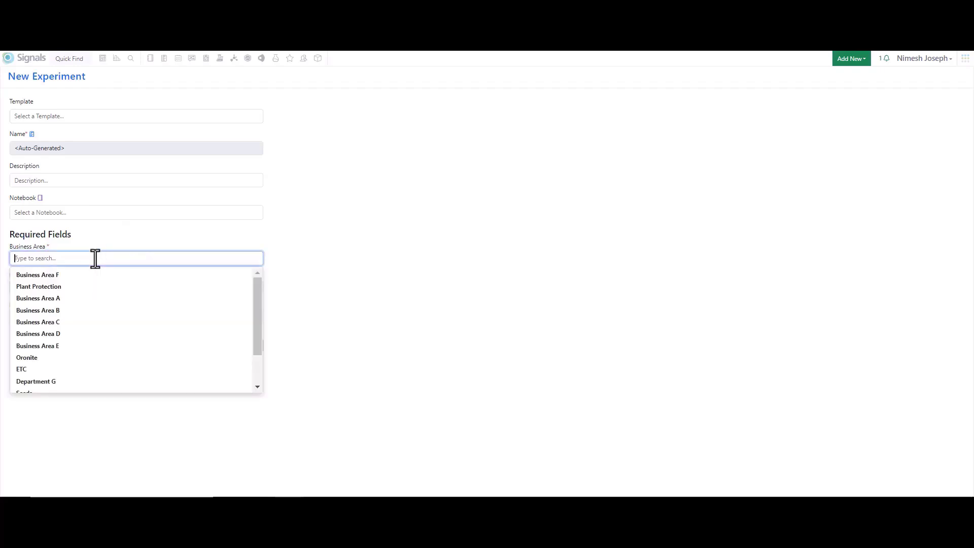
{"action": "left_click", "coordinate": [79, 276]}
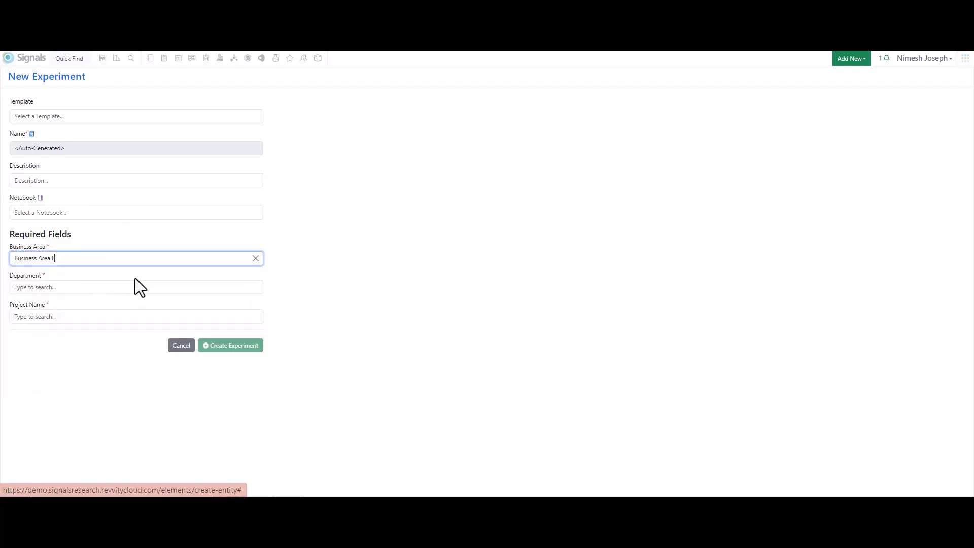
{"action": "left_click", "coordinate": [92, 287]}
{"action": "left_click", "coordinate": [81, 303]}
{"action": "left_click", "coordinate": [76, 318]}
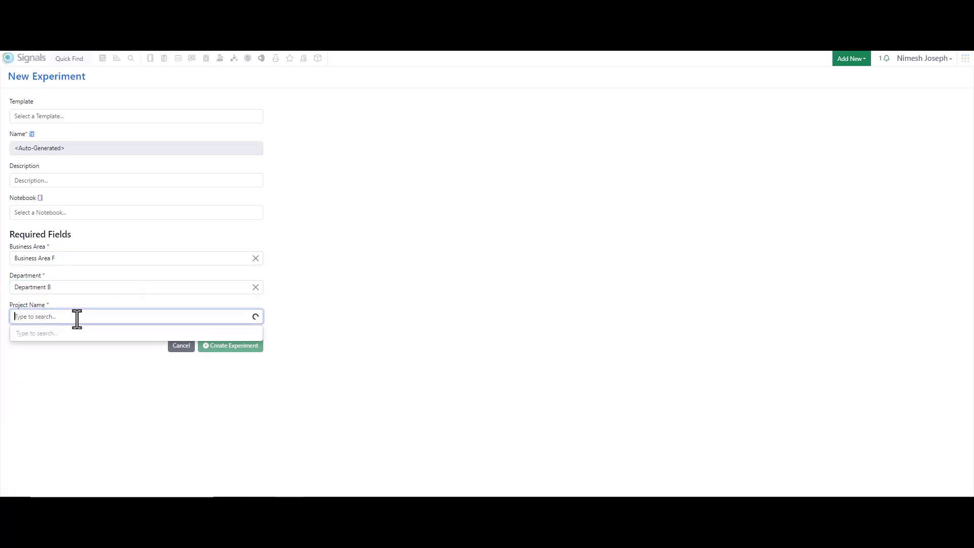
{"action": "left_click", "coordinate": [48, 334]}
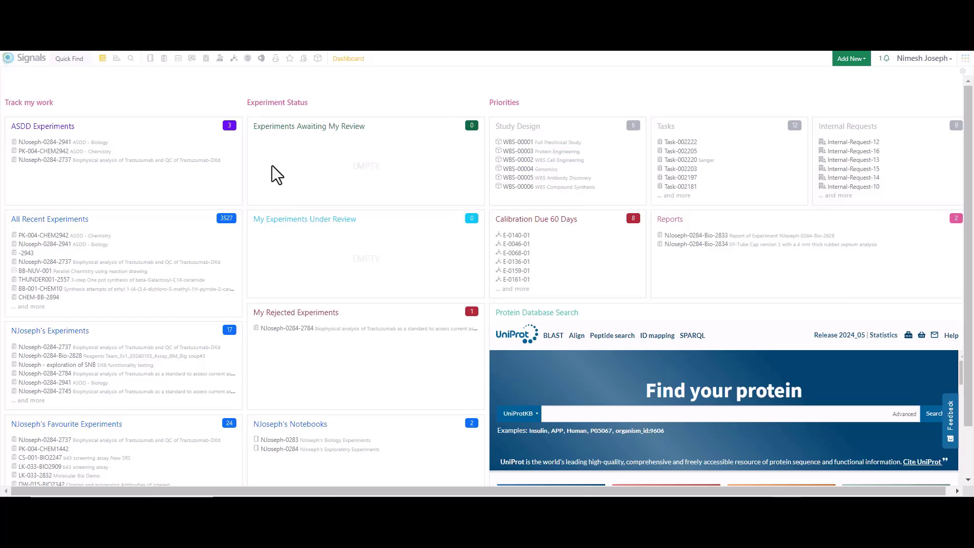
Step: Open the ASDD - Biology experiment and examine its Objective section, addable content and Drug Target Information material search
{"action": "left_click", "coordinate": [81, 142]}
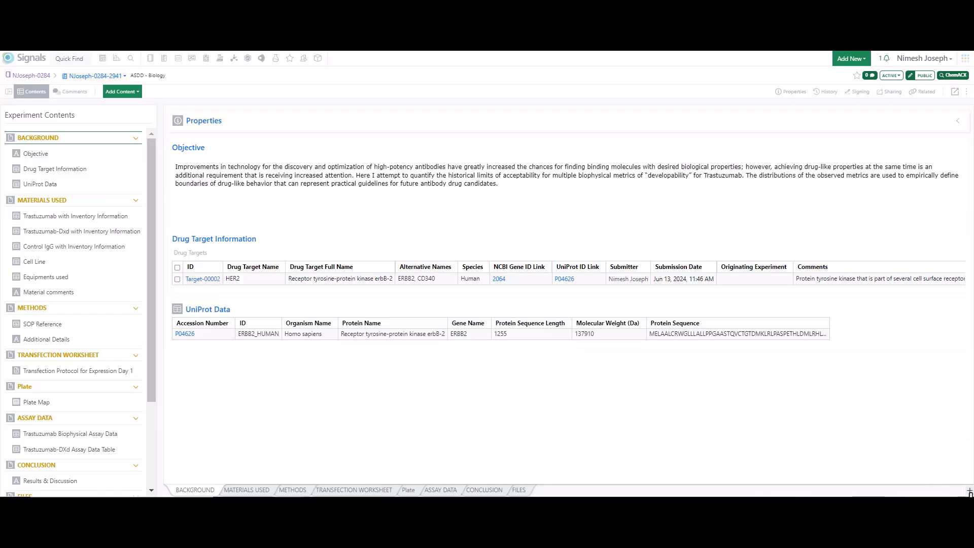
{"action": "left_click", "coordinate": [218, 208]}
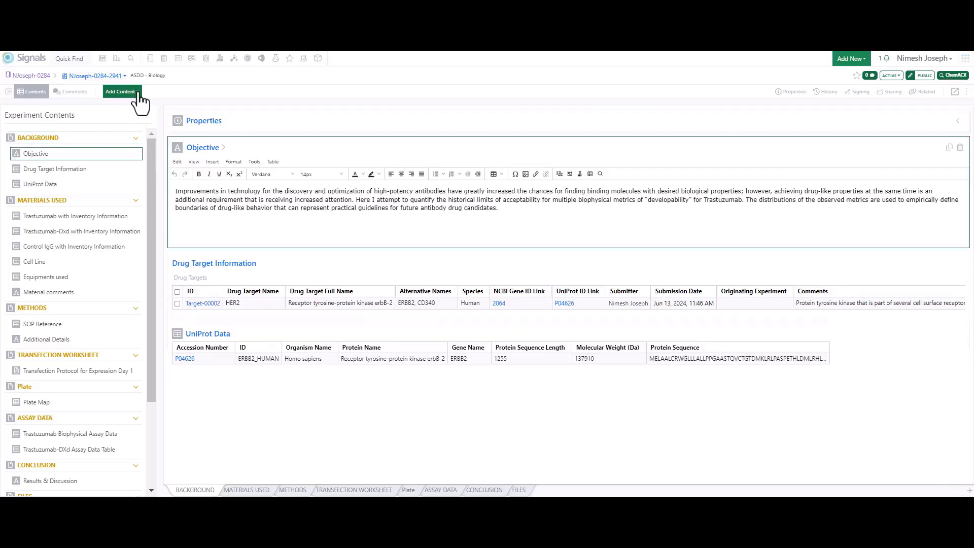
{"action": "left_click", "coordinate": [122, 92]}
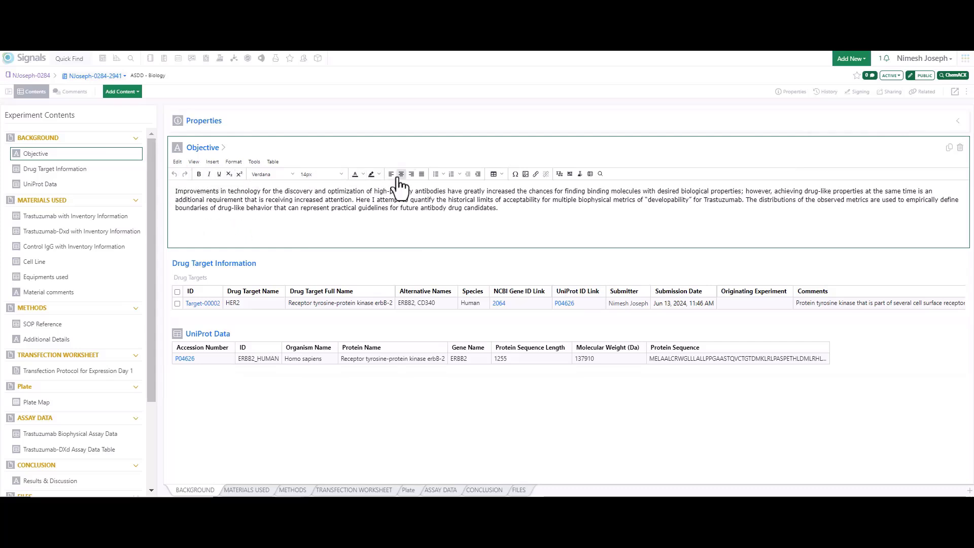
{"action": "left_click", "coordinate": [73, 171]}
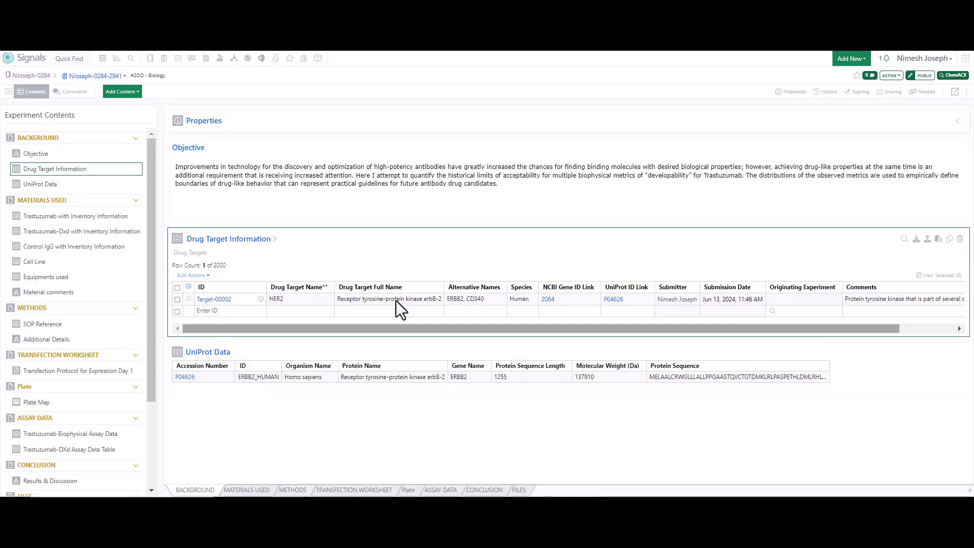
{"action": "left_click", "coordinate": [906, 239]}
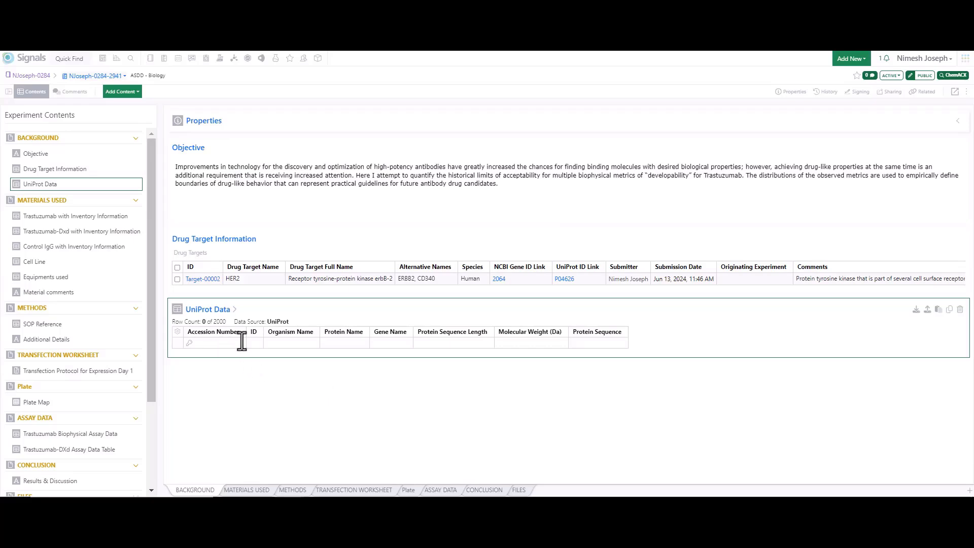
Step: Look up accession number P04626 in the UniProt Data table to add its protein entry
{"action": "type", "text": "P04626"}
{"action": "key", "text": "Return"}
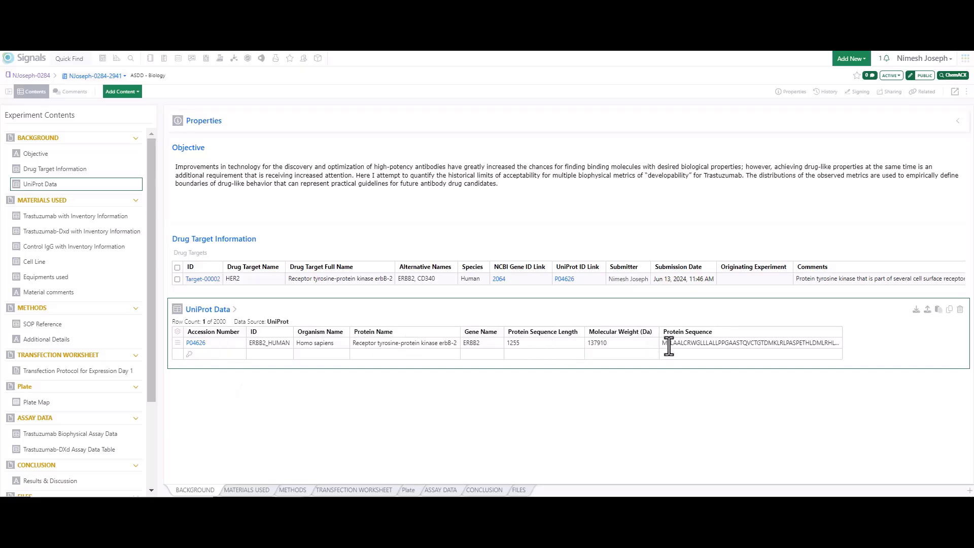
Step: Add antibody batch mAb-00001-001 in container C1500 to the Trastuzumab with Inventory Information table
{"action": "left_click", "coordinate": [67, 217]}
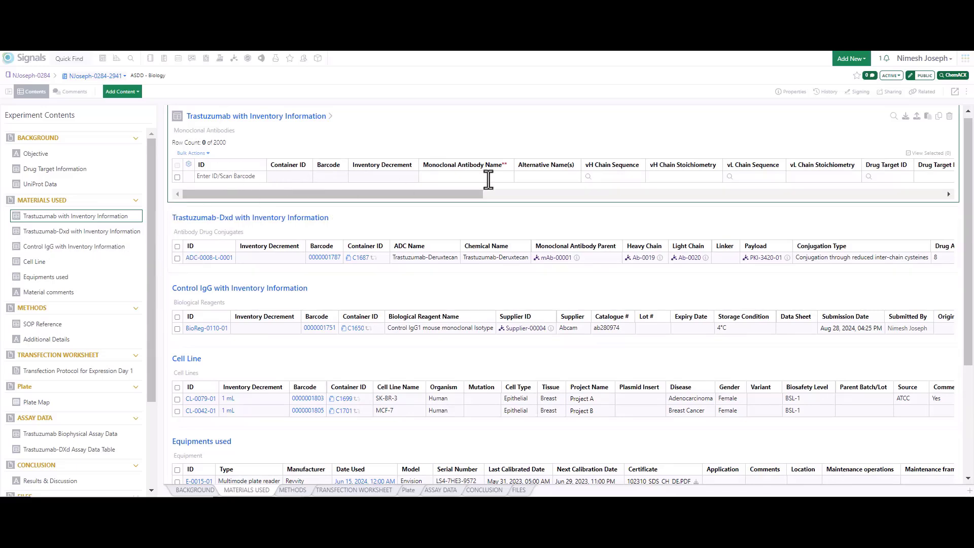
{"action": "left_click", "coordinate": [894, 117]}
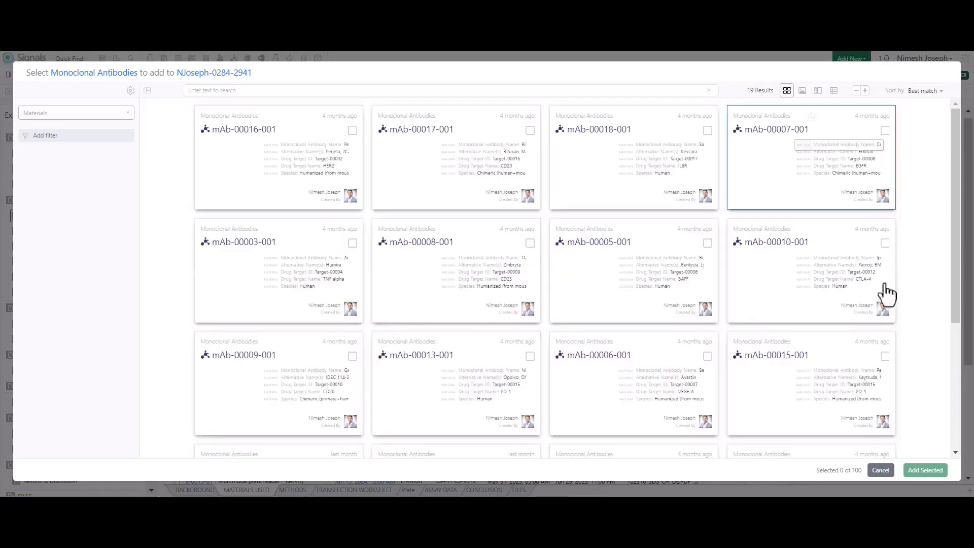
{"action": "left_click", "coordinate": [881, 470]}
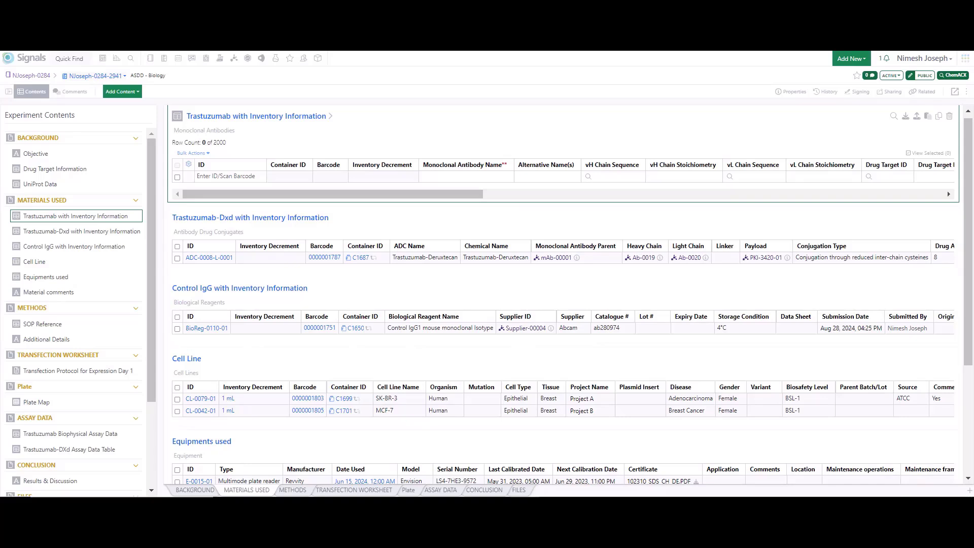
{"action": "left_click", "coordinate": [231, 176]}
{"action": "key", "text": "ctrl+v"}
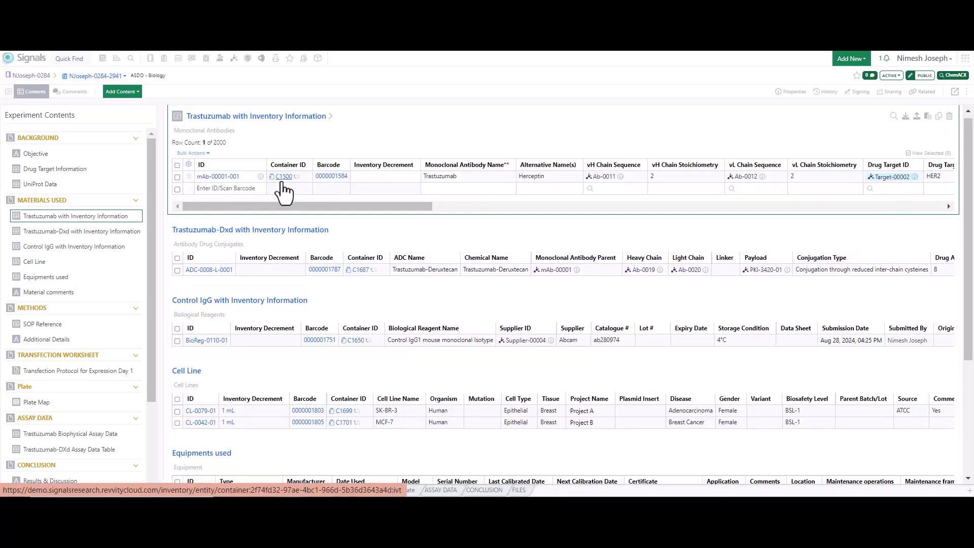
Step: Examine the Trastuzumab row's expression vector, chain sequences, documentation and batch details
{"action": "left_click_drag", "start_coordinate": [396, 206], "coordinate": [624, 205]}
{"action": "mouse_move", "coordinate": [584, 178]}
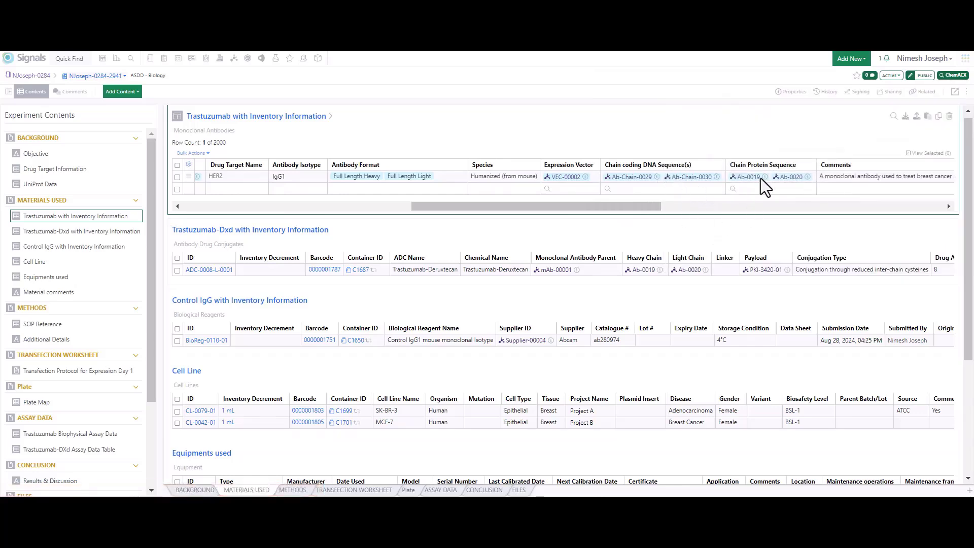
{"action": "mouse_move", "coordinate": [766, 178]}
{"action": "left_click_drag", "start_coordinate": [487, 206], "coordinate": [634, 206]}
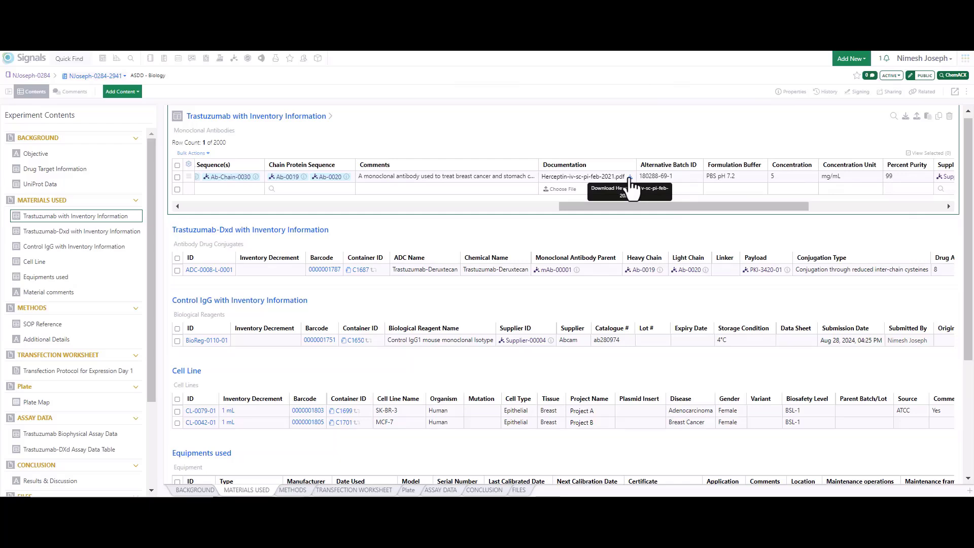
{"action": "left_click_drag", "start_coordinate": [693, 206], "coordinate": [361, 192]}
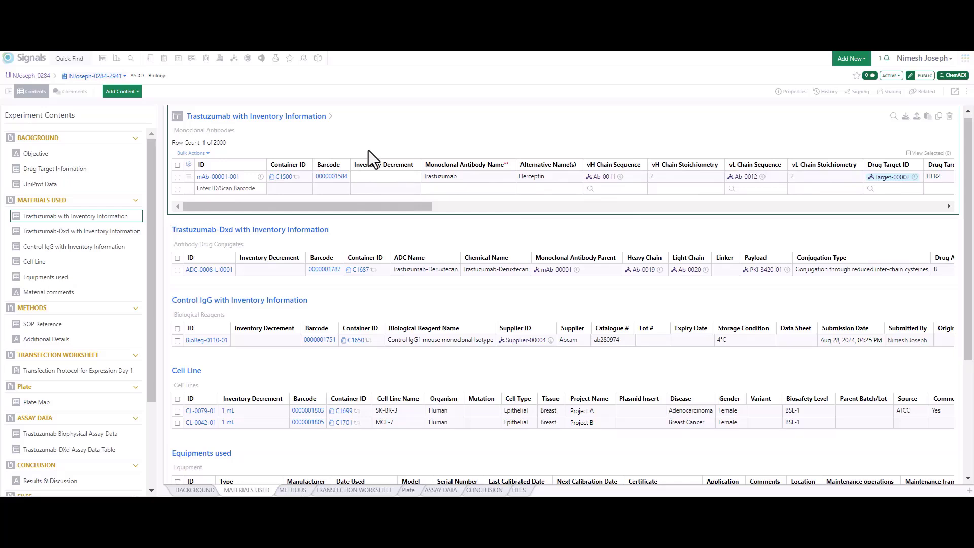
Step: Set the inventory decrement for the Trastuzumab batch to 20 µL
{"action": "left_click", "coordinate": [364, 176]}
{"action": "type", "text": "20ul"}
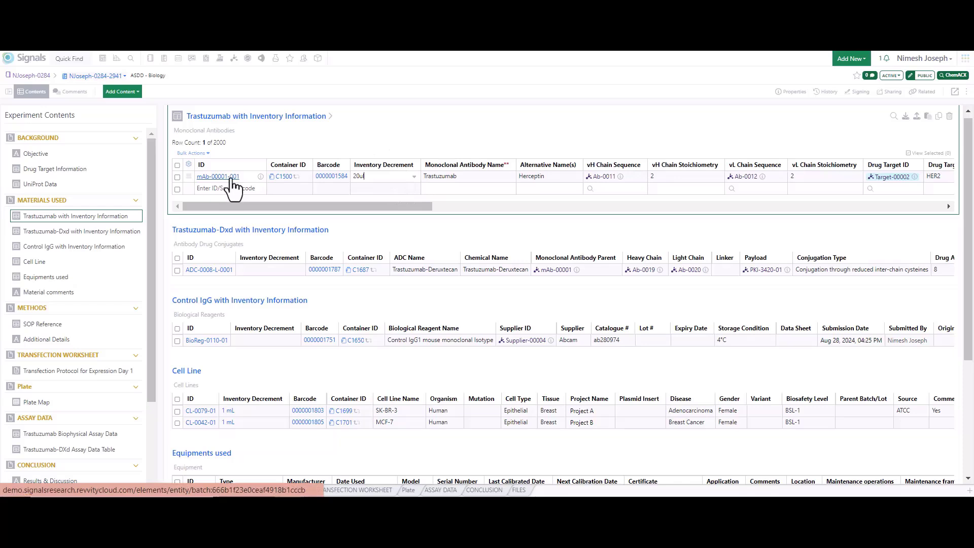
{"action": "key", "text": "Return"}
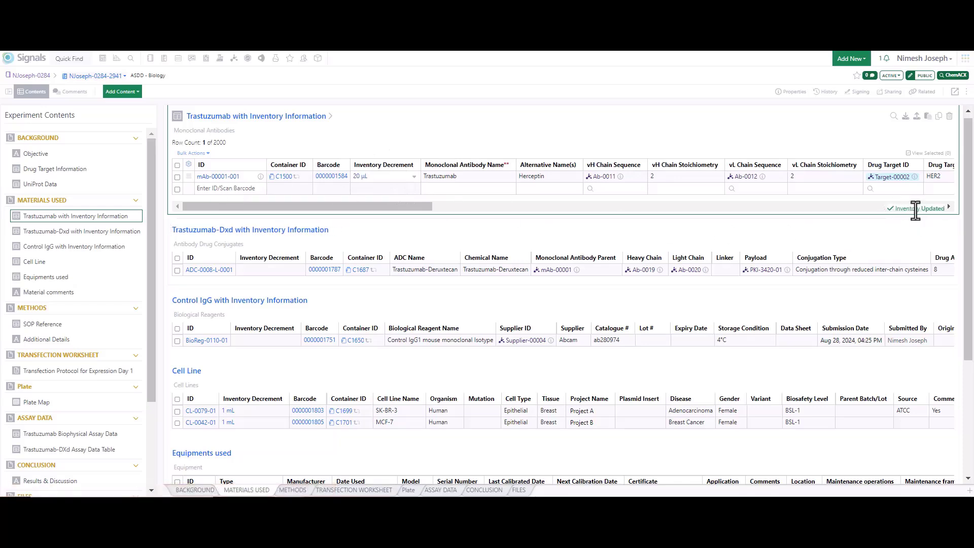
{"action": "left_click", "coordinate": [915, 210]}
Step: Open the record of batch mAb-00001-001 and review the parent monoclonal antibody's properties
{"action": "left_click", "coordinate": [213, 178]}
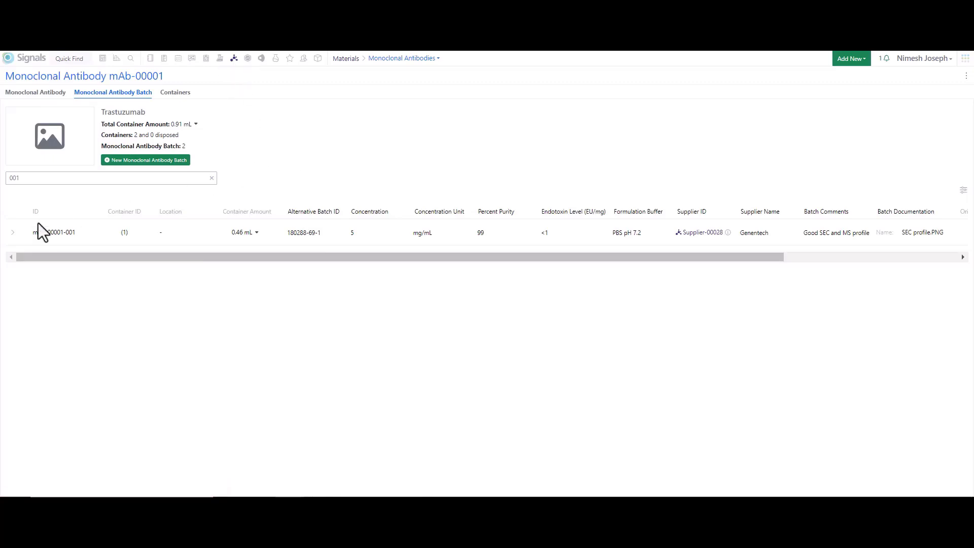
{"action": "left_click", "coordinate": [40, 93]}
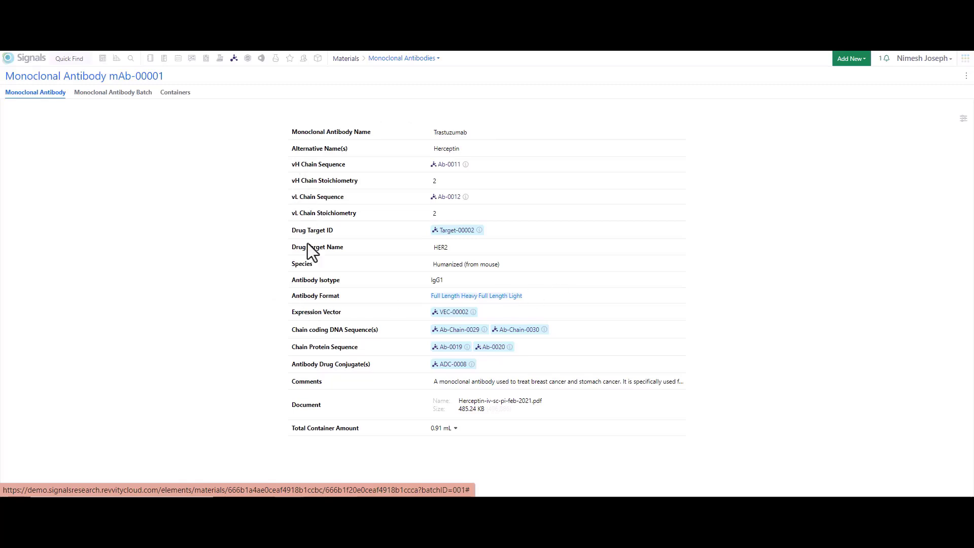
{"action": "left_click_drag", "start_coordinate": [308, 370], "coordinate": [330, 412]}
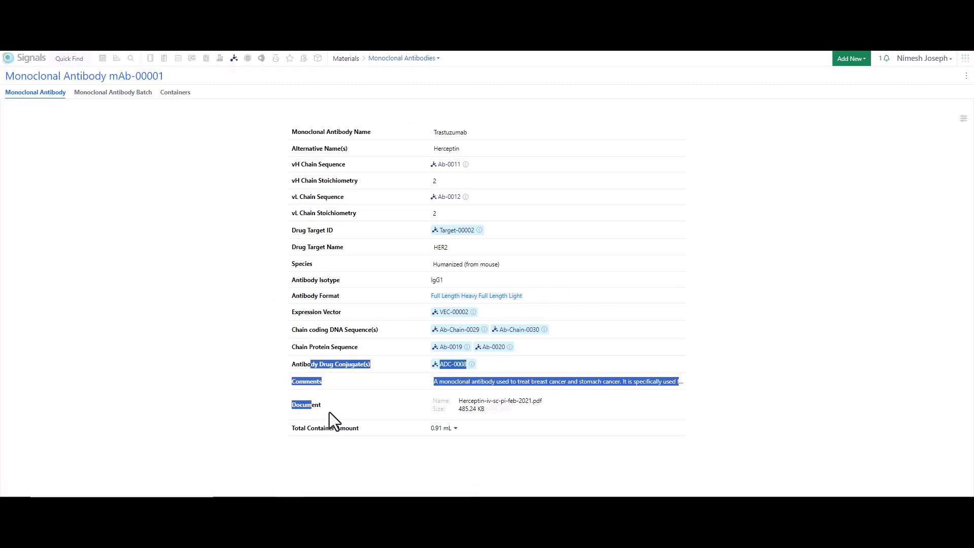
{"action": "left_click", "coordinate": [330, 412]}
Step: Expand batch mAb-00001-001, open its container C1500 in the inventory and check the amount available
{"action": "left_click", "coordinate": [123, 94]}
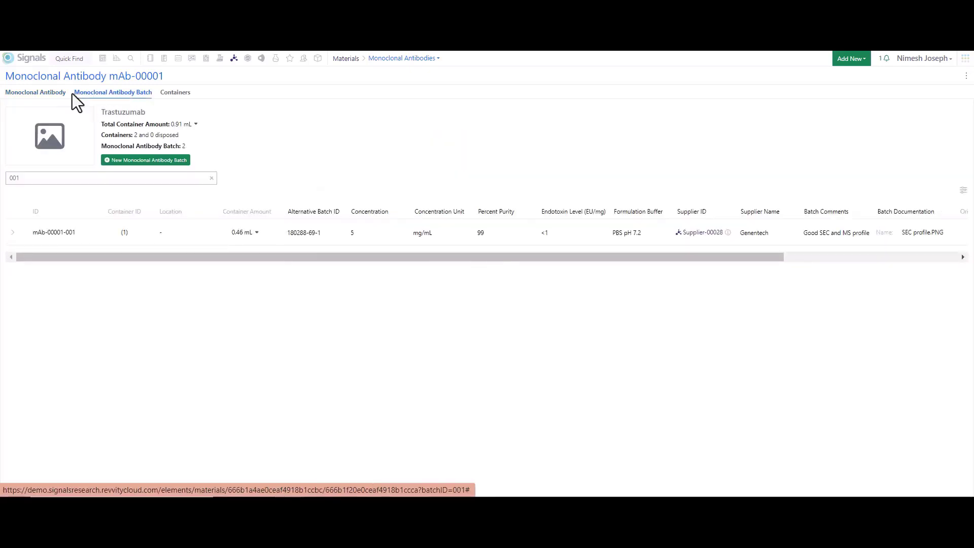
{"action": "left_click", "coordinate": [12, 234]}
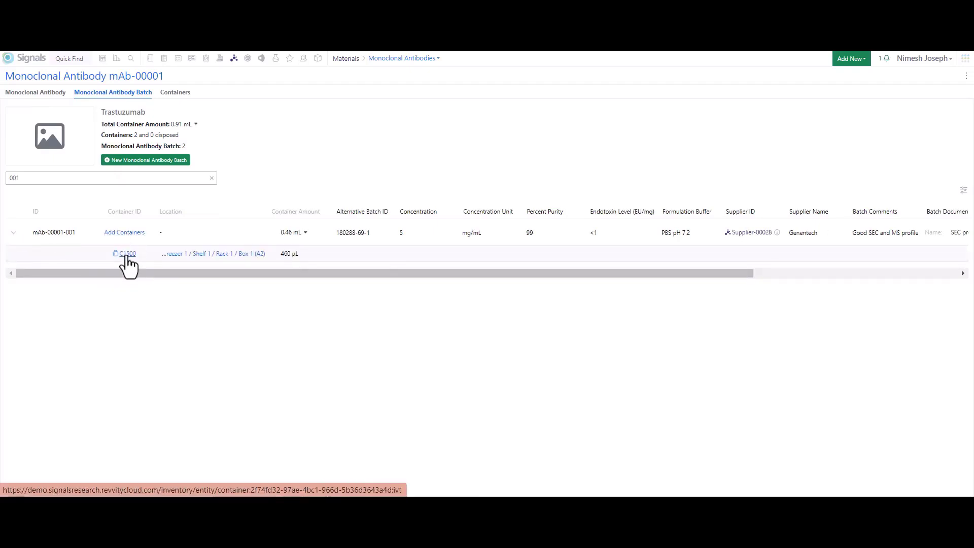
{"action": "left_click", "coordinate": [126, 255]}
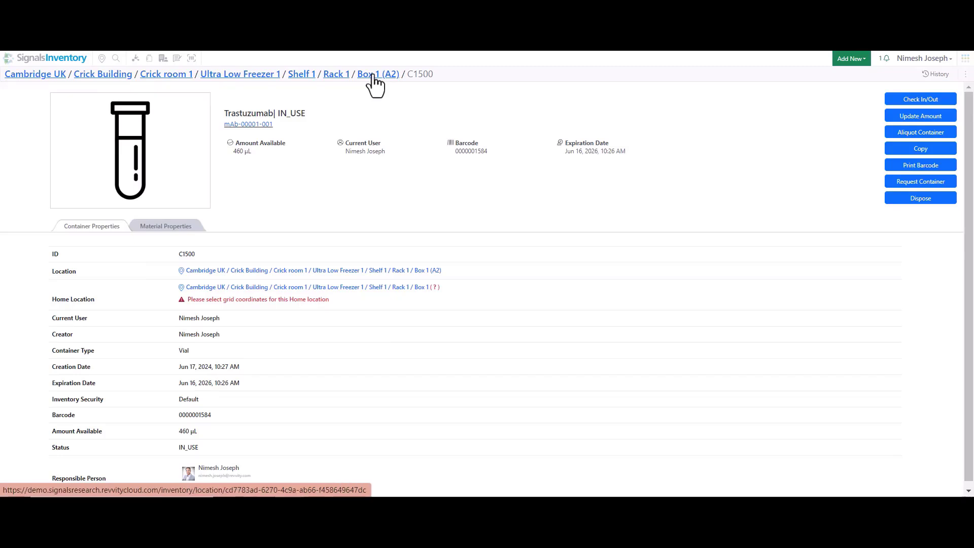
{"action": "triple_click", "coordinate": [239, 152]}
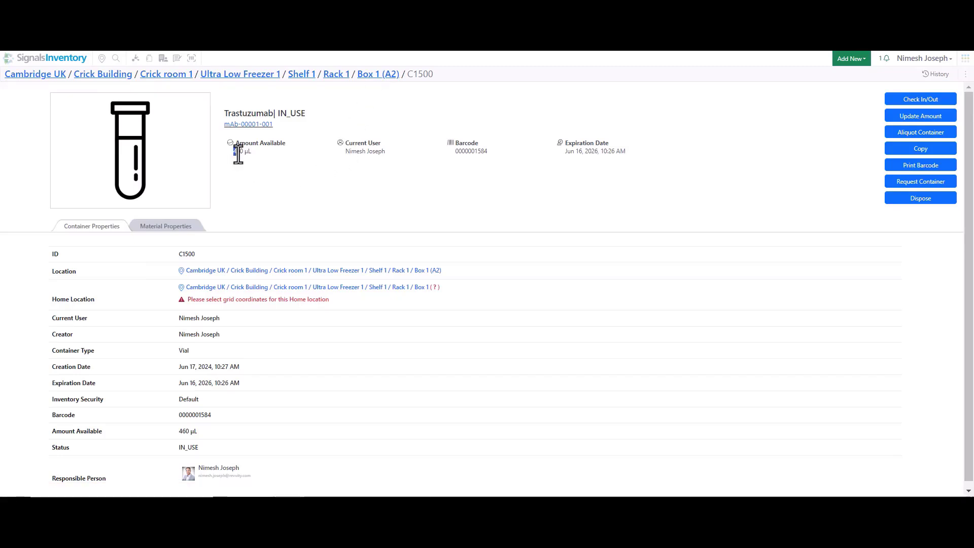
Step: Open the container's storage location Box 1 and examine an occupied position in its grid layout
{"action": "left_click_drag", "start_coordinate": [456, 152], "coordinate": [482, 154]}
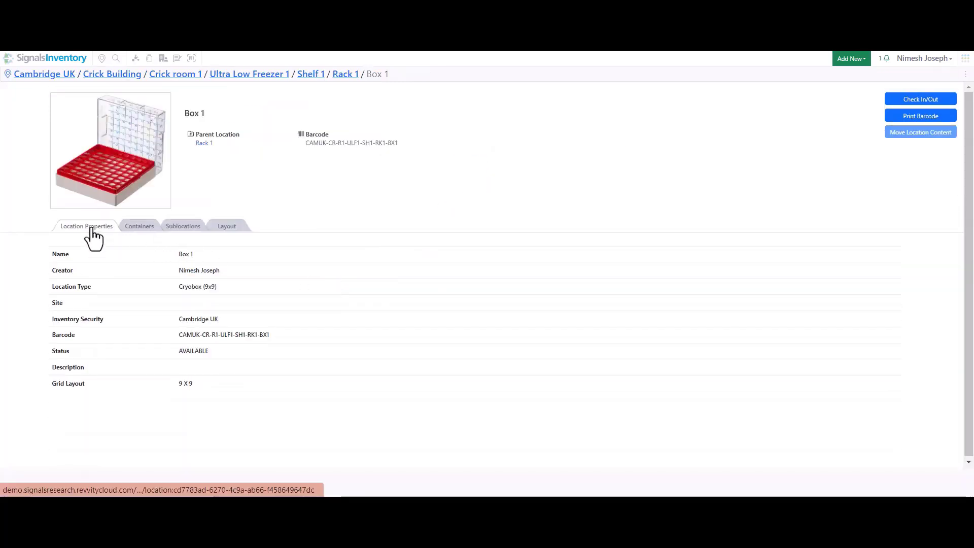
{"action": "left_click", "coordinate": [224, 230]}
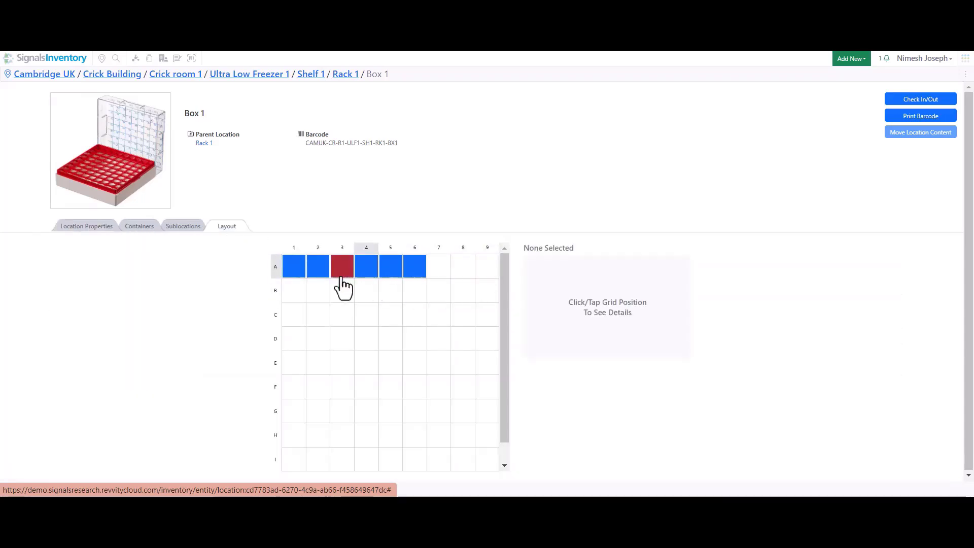
{"action": "left_click", "coordinate": [298, 276]}
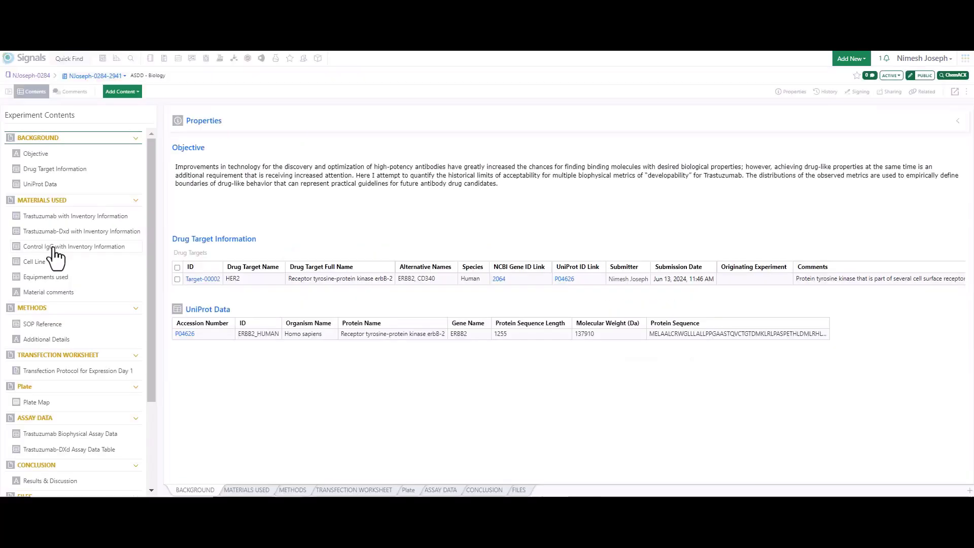
Step: Review the experiment's Control IgG with Inventory Information, Cell Line and Equipments used tables
{"action": "left_click", "coordinate": [53, 247]}
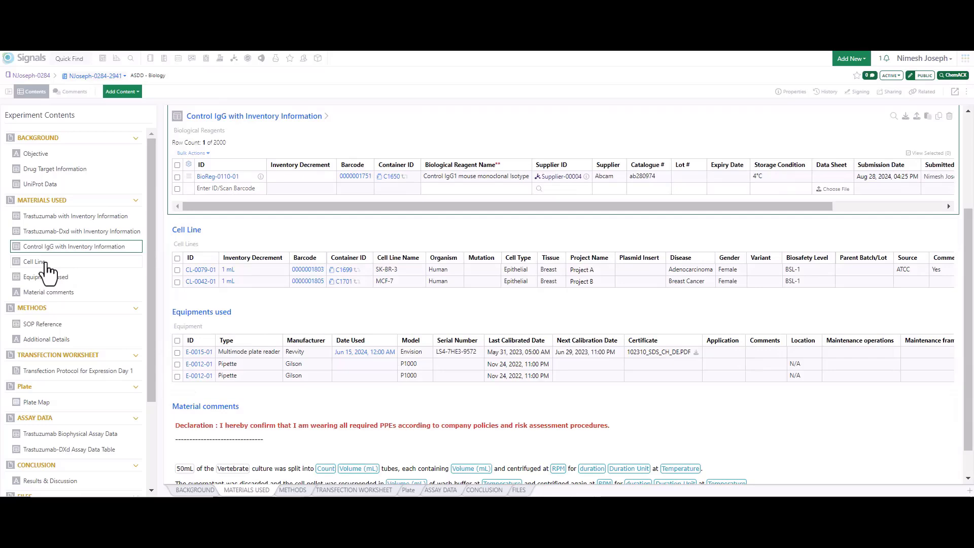
{"action": "left_click", "coordinate": [45, 262]}
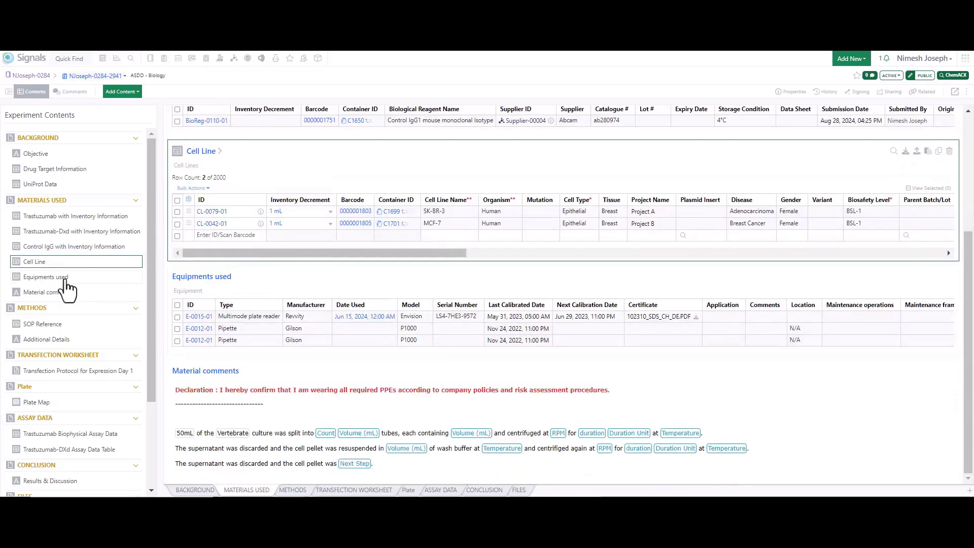
{"action": "left_click", "coordinate": [65, 279]}
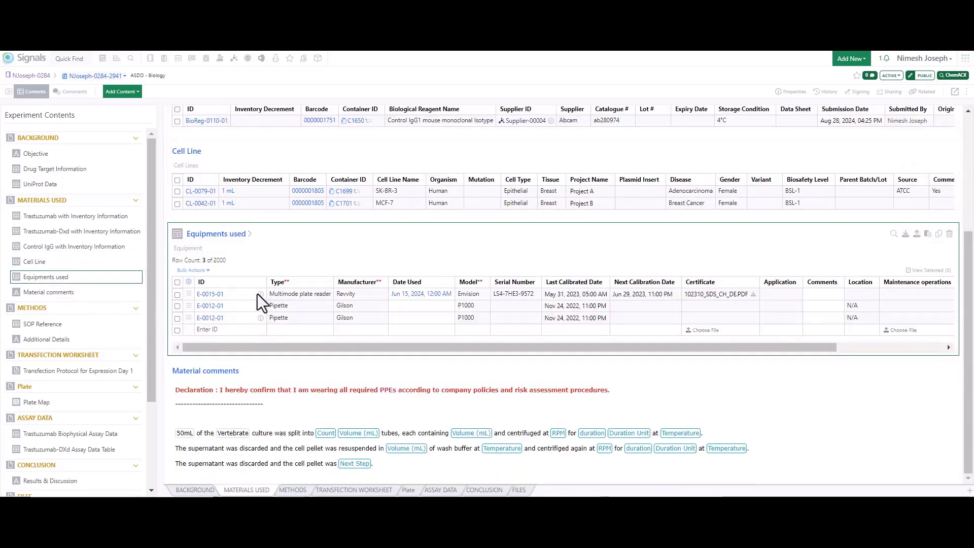
Step: Add BioSOP-NJ-0003, the SOP for Antibody Biophysical Assays, to the SOP Reference table under METHODS
{"action": "scroll", "coordinate": [48, 213], "scroll_direction": "down", "scroll_amount": 2}
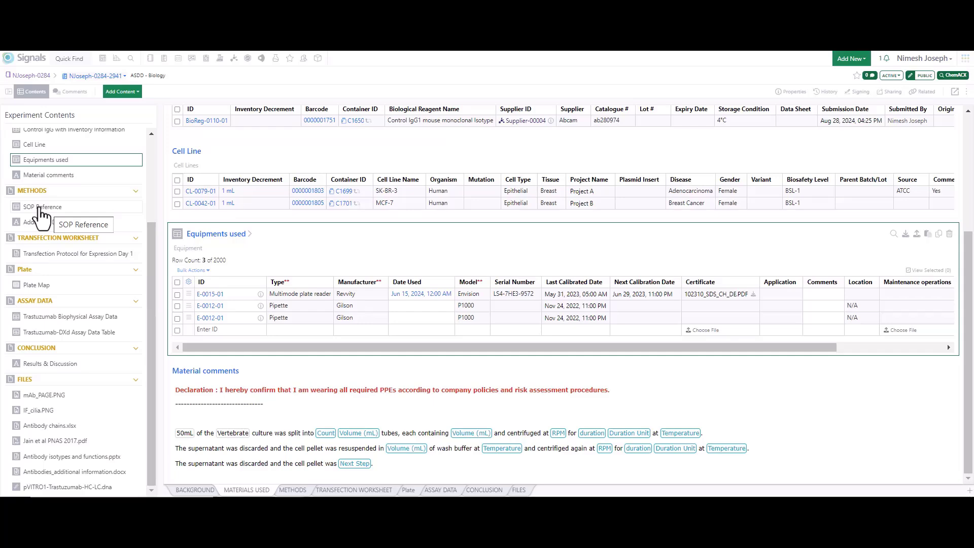
{"action": "left_click", "coordinate": [41, 209]}
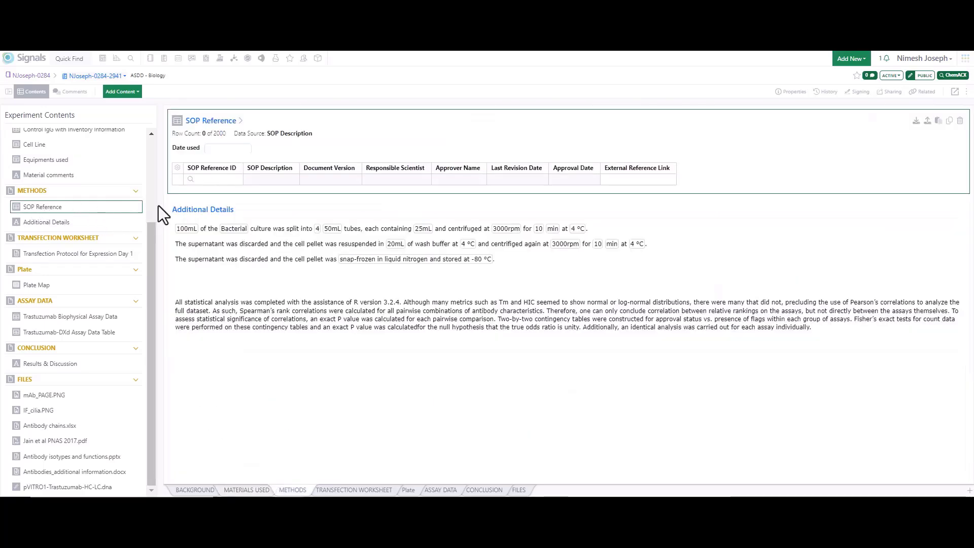
{"action": "left_click", "coordinate": [191, 180]}
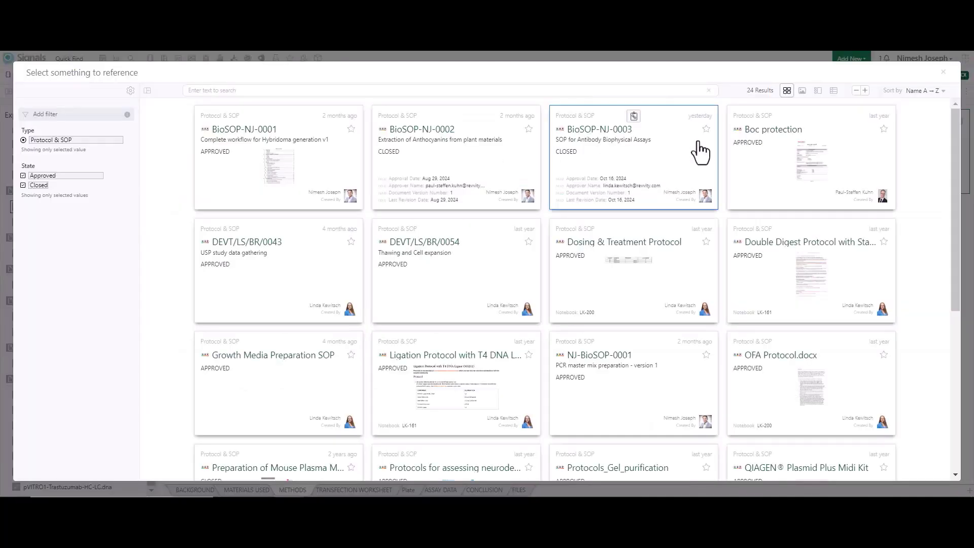
{"action": "left_click", "coordinate": [661, 156]}
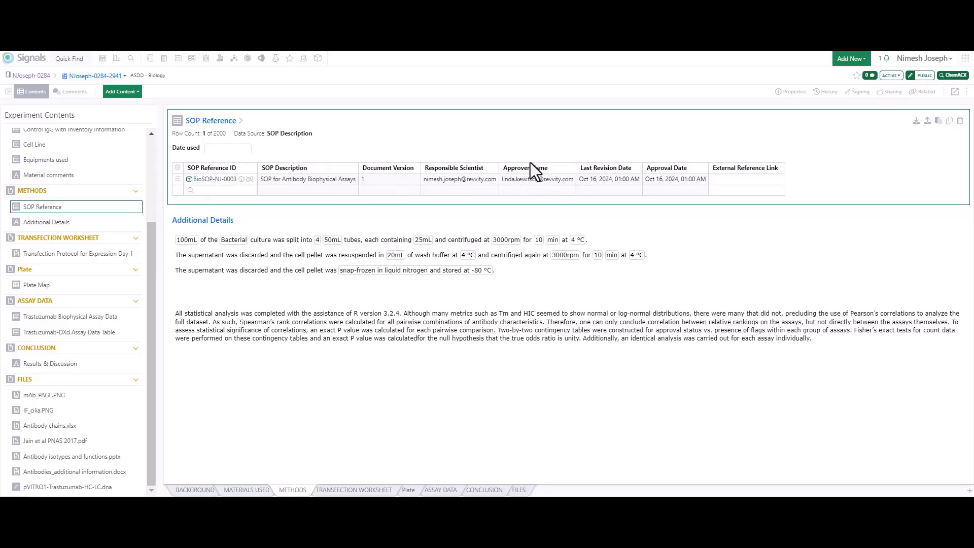
Step: Check the culture volume field in Additional Details and mark the Day 1 transfection overview as completed in the transfection worksheet
{"action": "left_click", "coordinate": [43, 222]}
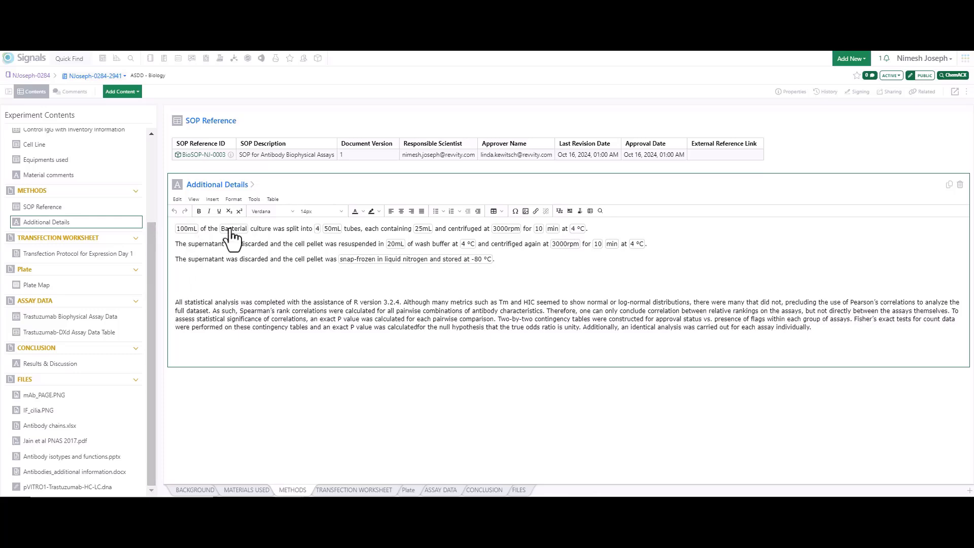
{"action": "left_click", "coordinate": [191, 230]}
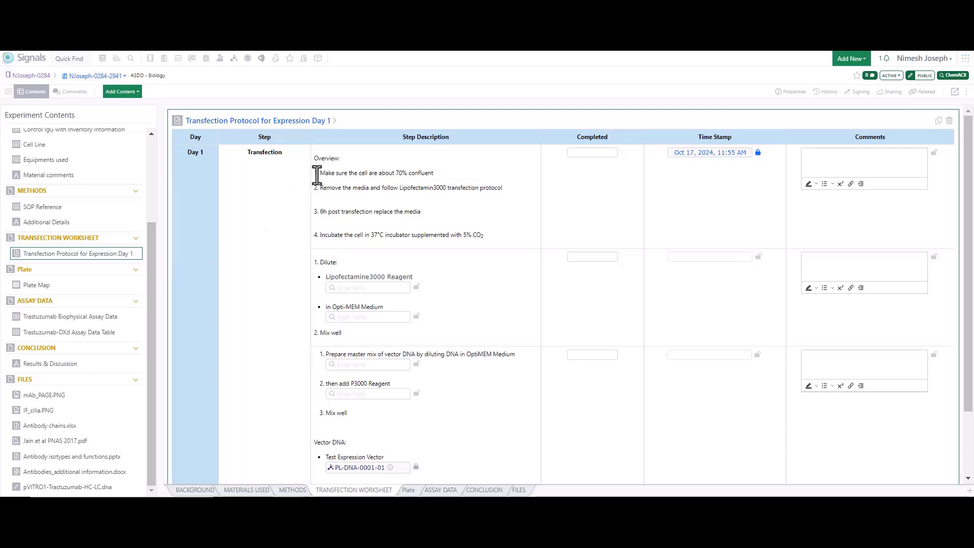
{"action": "left_click", "coordinate": [599, 154]}
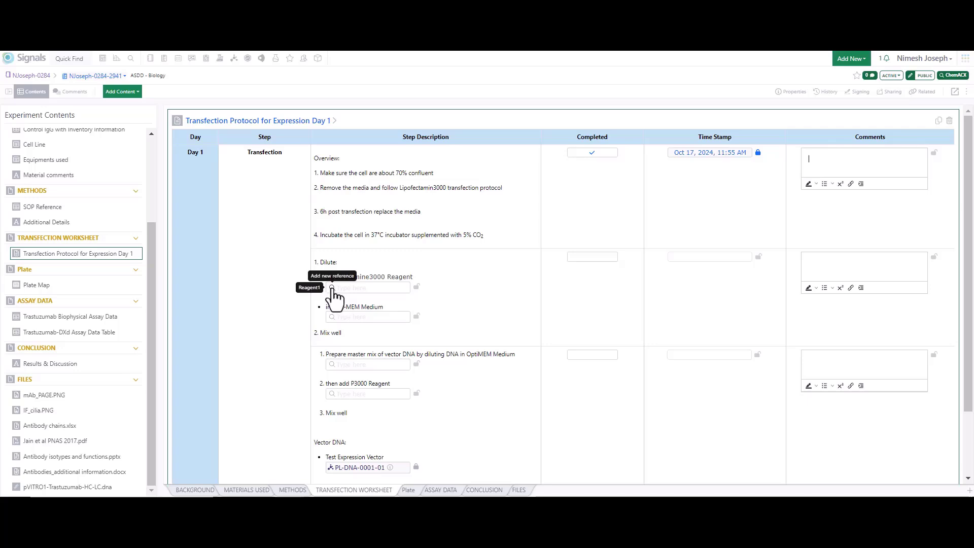
{"action": "mouse_move", "coordinate": [417, 288]}
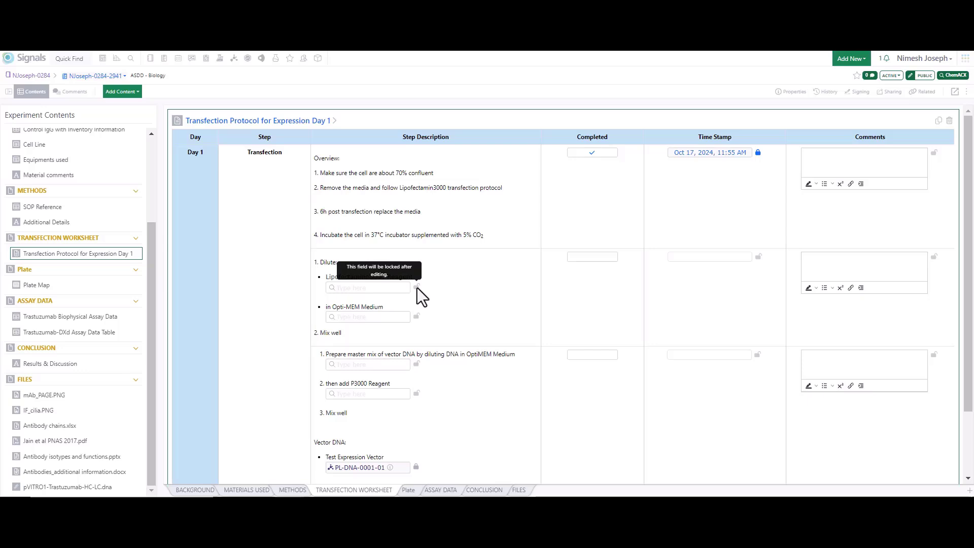
Step: Examine the Plate Map's concentration, material and cell line layers and the option to add cell lines from the experiment
{"action": "left_click", "coordinate": [30, 285]}
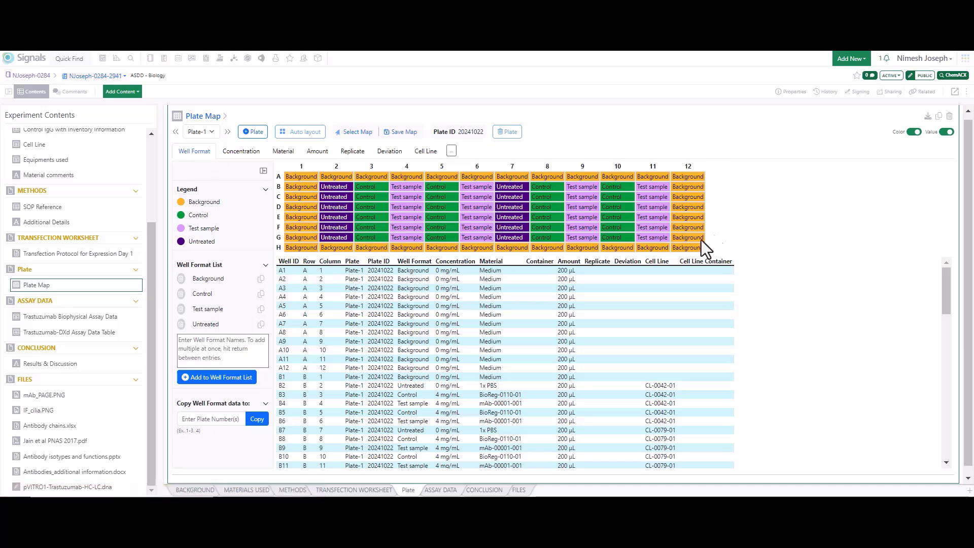
{"action": "left_click", "coordinate": [252, 154]}
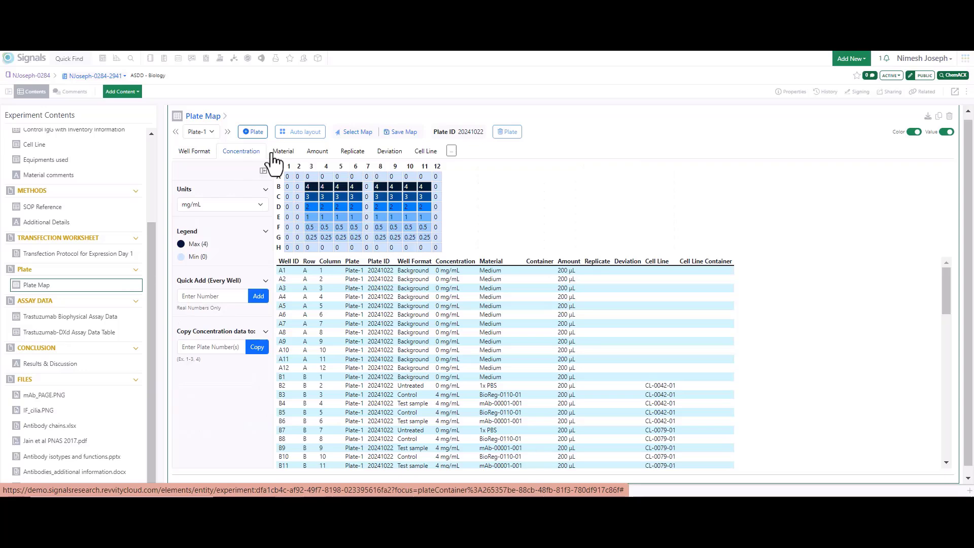
{"action": "left_click", "coordinate": [289, 155]}
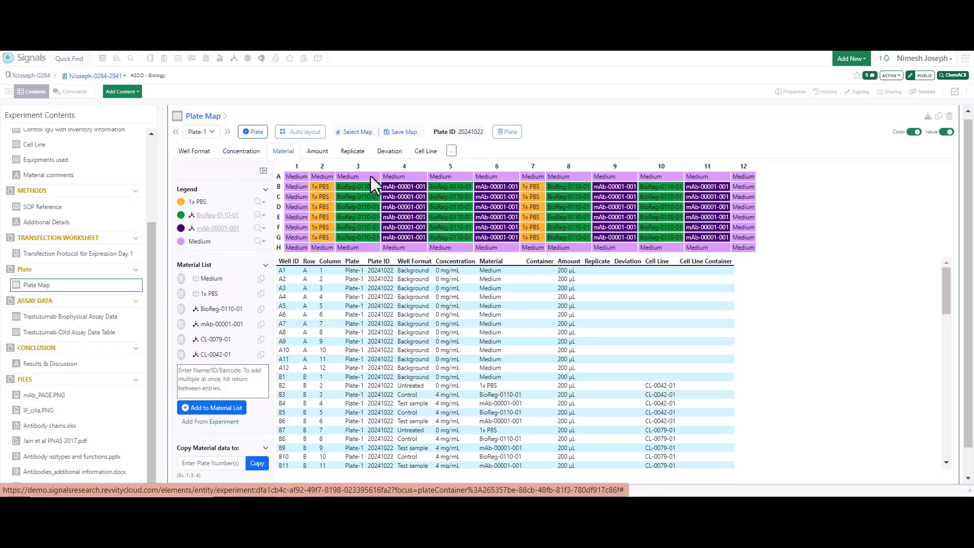
{"action": "left_click", "coordinate": [423, 154]}
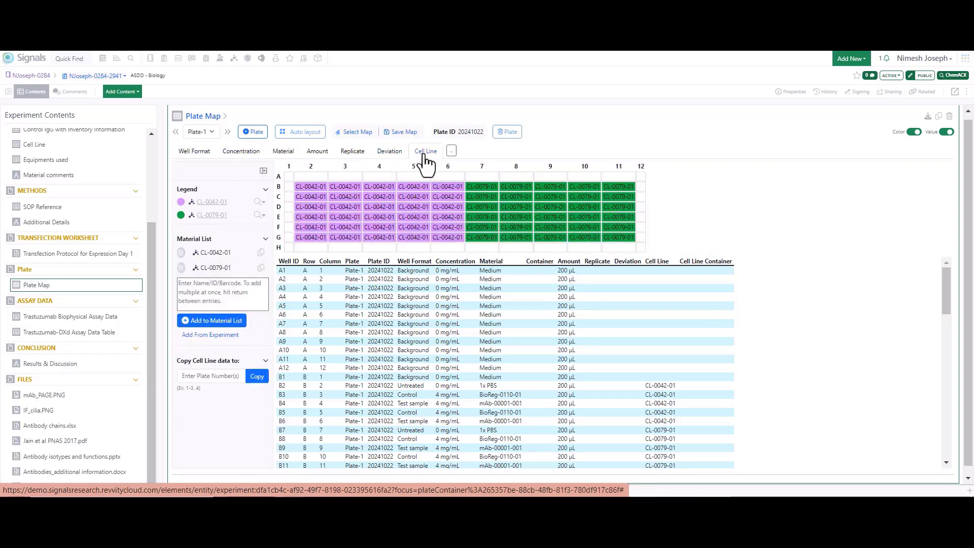
{"action": "left_click_drag", "start_coordinate": [149, 238], "coordinate": [147, 190]}
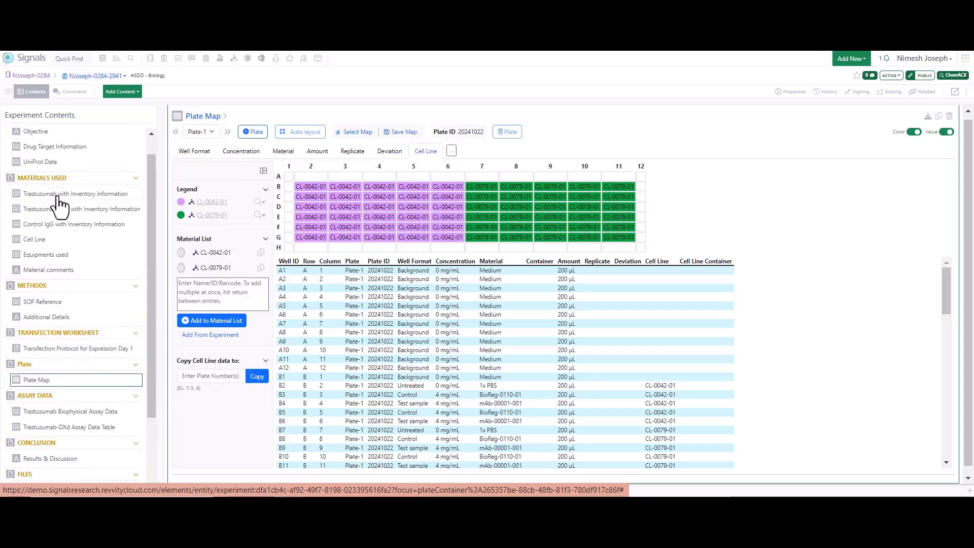
{"action": "left_click", "coordinate": [214, 336]}
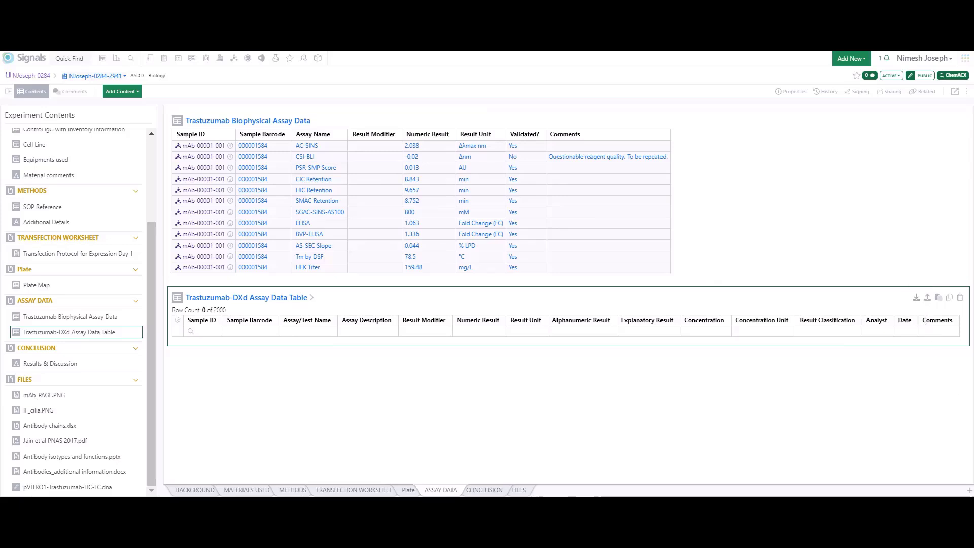
Step: Choose 02_TXd_ASSAY_DATA_universal ADT.csv as the file to import into the Trastuzumab-DXd Assay Data Table
{"action": "key", "text": "alt+Tab"}
{"action": "key", "text": "alt+Tab"}
{"action": "left_click", "coordinate": [927, 298]}
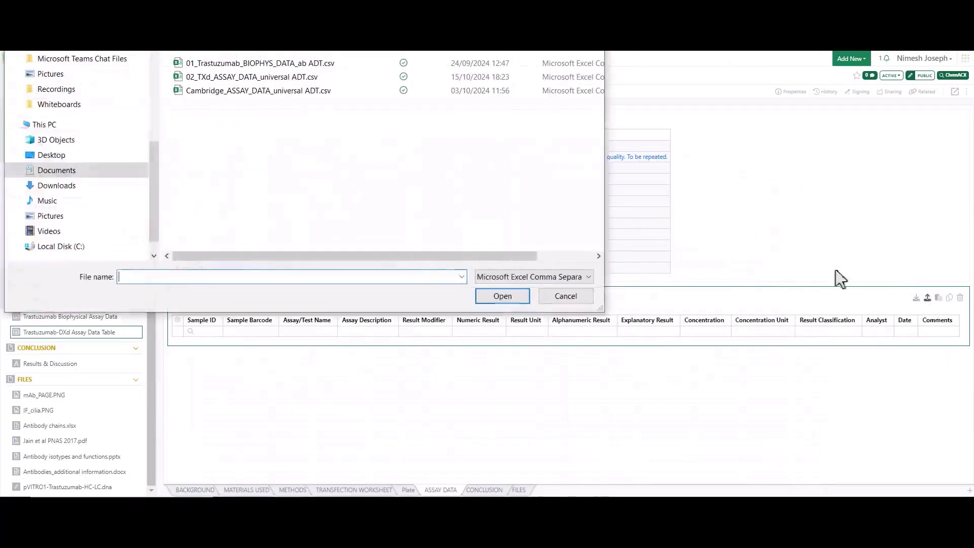
{"action": "left_click", "coordinate": [248, 77]}
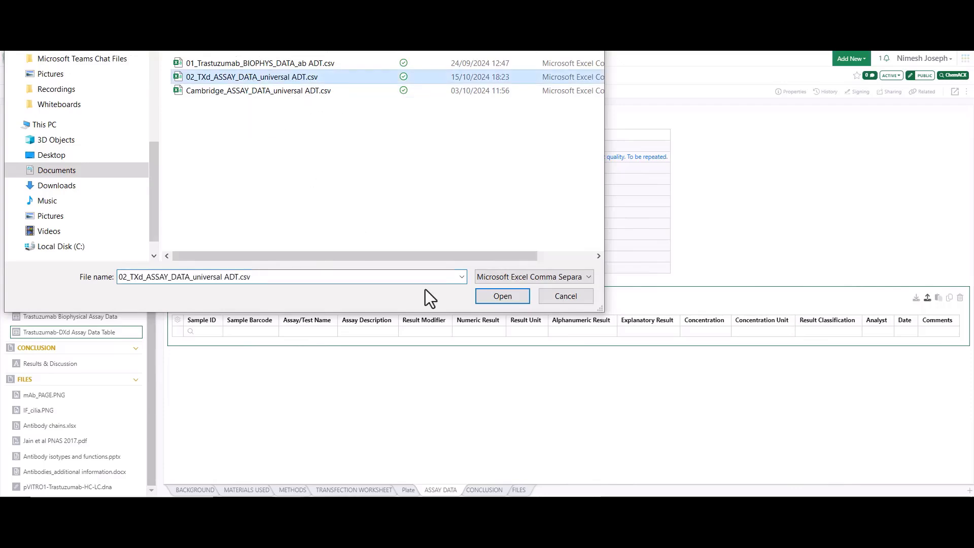
{"action": "left_click", "coordinate": [521, 297]}
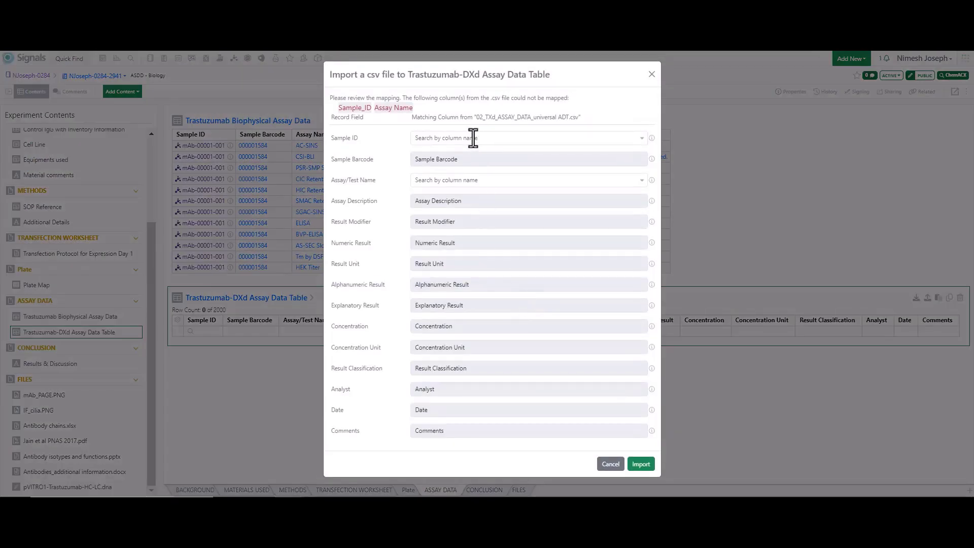
Step: Map Sample ID to the Sample_ID column and Assay/Test Name to Assay Name, and import the assay data
{"action": "left_click", "coordinate": [477, 138]}
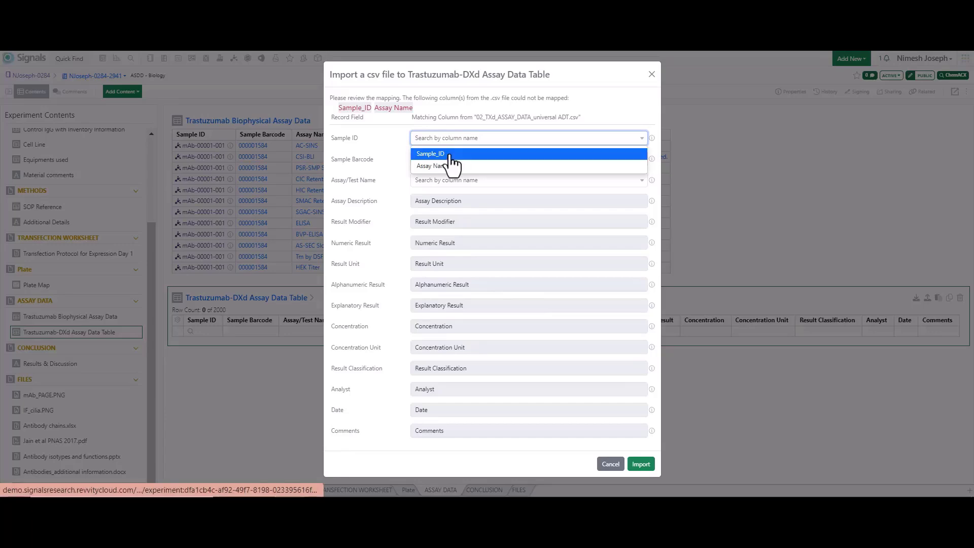
{"action": "left_click", "coordinate": [456, 151]}
{"action": "left_click", "coordinate": [489, 180]}
{"action": "left_click", "coordinate": [435, 194]}
{"action": "left_click", "coordinate": [641, 463]}
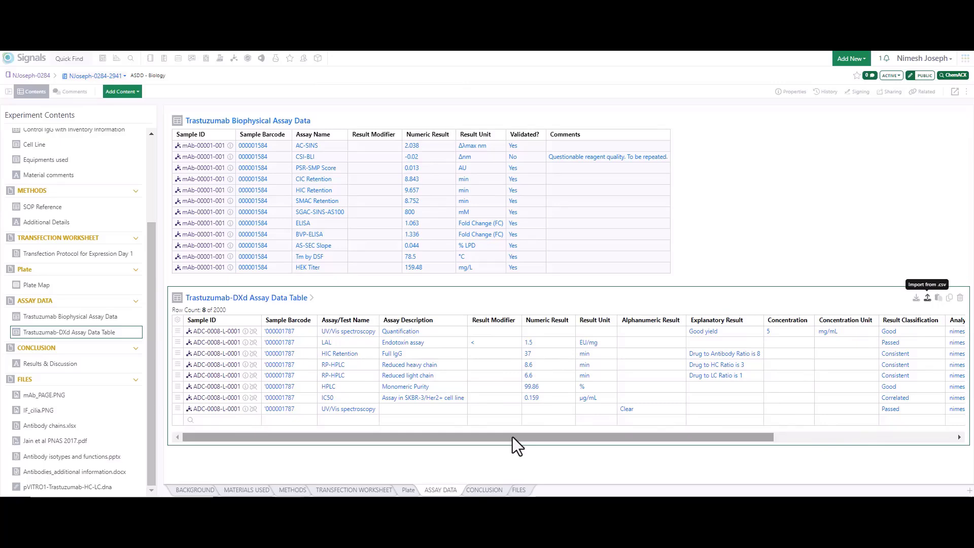
Step: View Results & Discussion, and in mAb_PAGE.PNG frame the reduced IgG band near 25 kDa with a rectangle and an outward arrow
{"action": "left_click", "coordinate": [45, 366]}
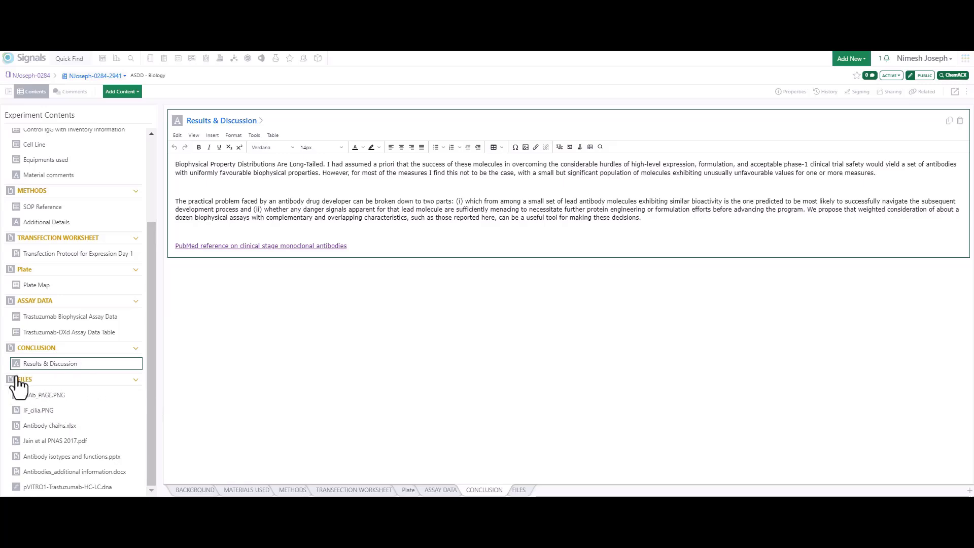
{"action": "left_click", "coordinate": [50, 398]}
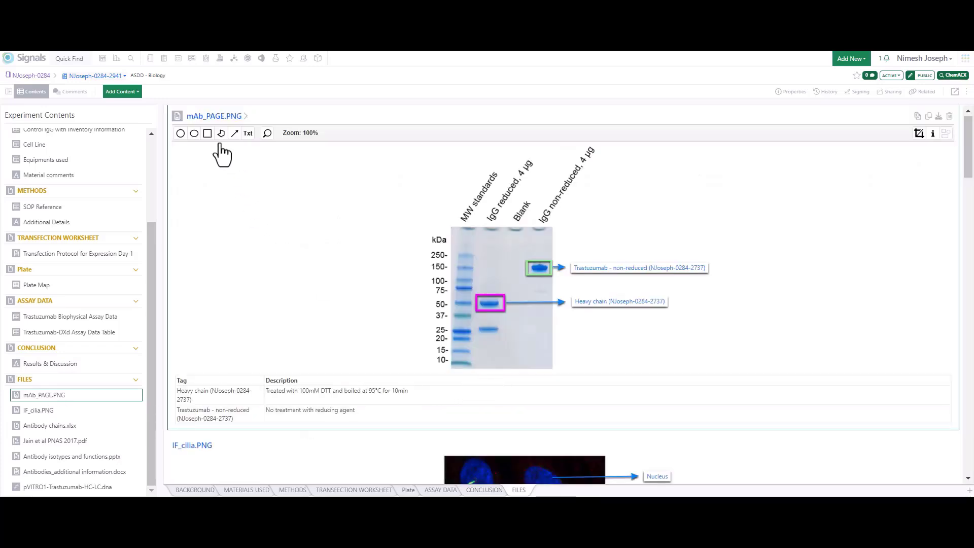
{"action": "left_click", "coordinate": [207, 132]}
{"action": "mouse_move", "coordinate": [472, 321]}
{"action": "left_mouse_down"}
{"action": "mouse_move", "coordinate": [506, 338]}
{"action": "mouse_move", "coordinate": [571, 329]}
{"action": "left_mouse_up"}
{"action": "left_click", "coordinate": [235, 133]}
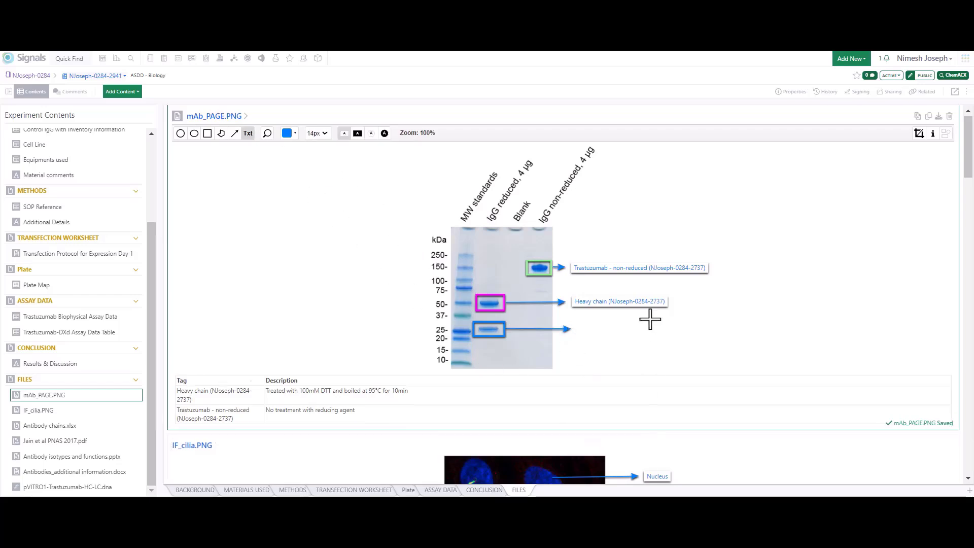
Step: Add the text label "Light Chain" at the end of the new arrow in the gel image
{"action": "left_click", "coordinate": [578, 329]}
{"action": "type", "text": "Light Chain"}
{"action": "left_click", "coordinate": [684, 346]}
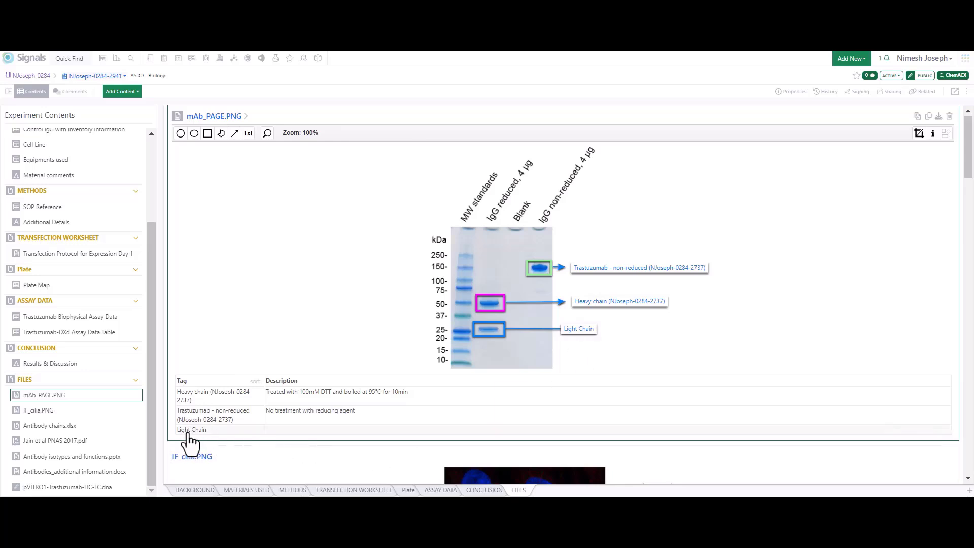
{"action": "left_click", "coordinate": [946, 135]}
{"action": "left_click", "coordinate": [947, 135]}
Step: Add the text label "Cilium" at the end of the unlabelled arrow in IF_cilia.PNG
{"action": "scroll", "coordinate": [514, 293], "scroll_direction": "down", "scroll_amount": 5}
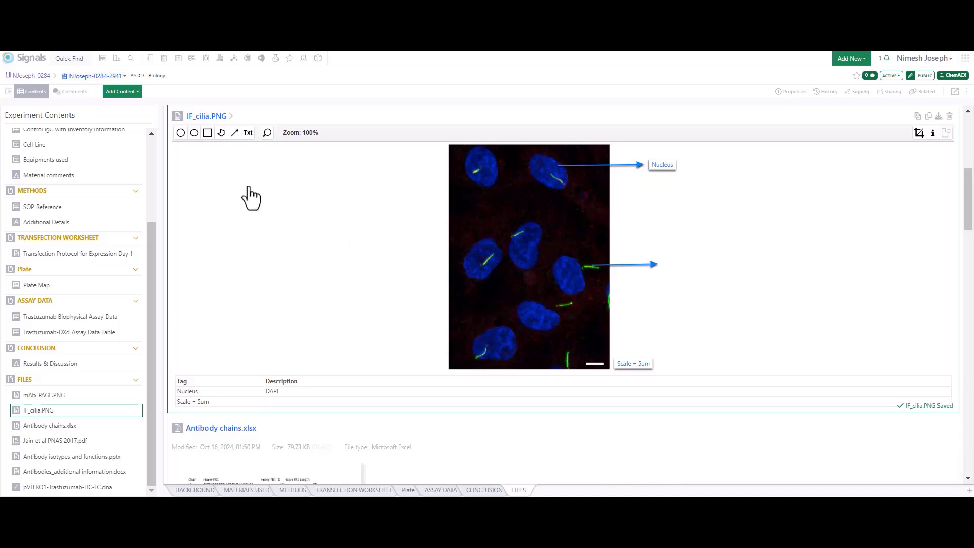
{"action": "left_click", "coordinate": [248, 134]}
{"action": "left_click", "coordinate": [664, 264]}
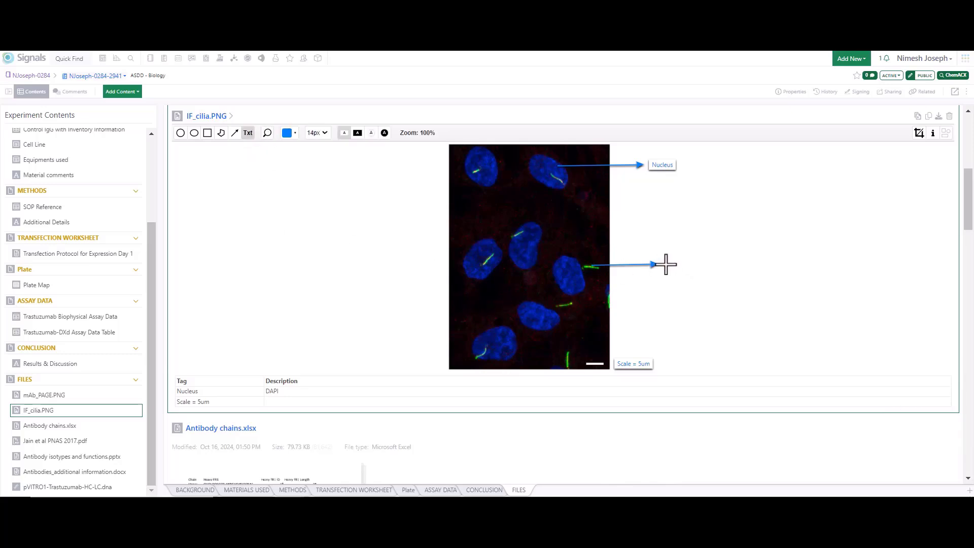
{"action": "type", "text": "Ci"}
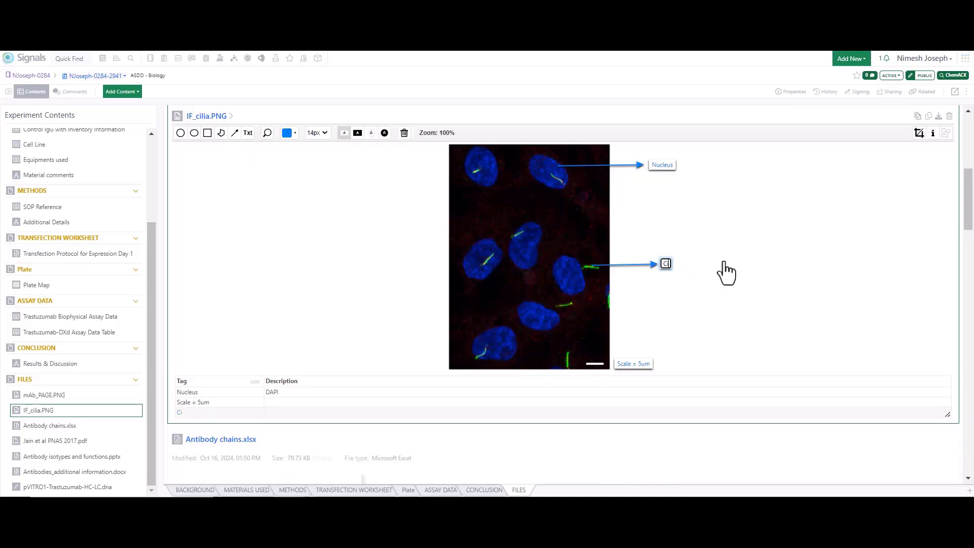
{"action": "type", "text": "lium"}
Step: Set the description of the Cilium tag to ARL13b in the IF_cilia.PNG tag table
{"action": "left_click", "coordinate": [317, 405]}
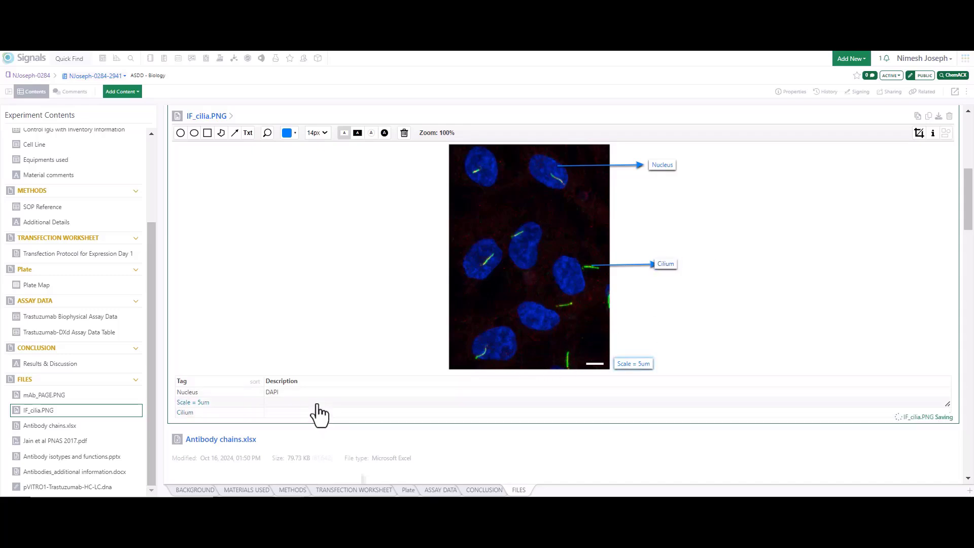
{"action": "left_click", "coordinate": [284, 413]}
{"action": "left_click", "coordinate": [282, 412]}
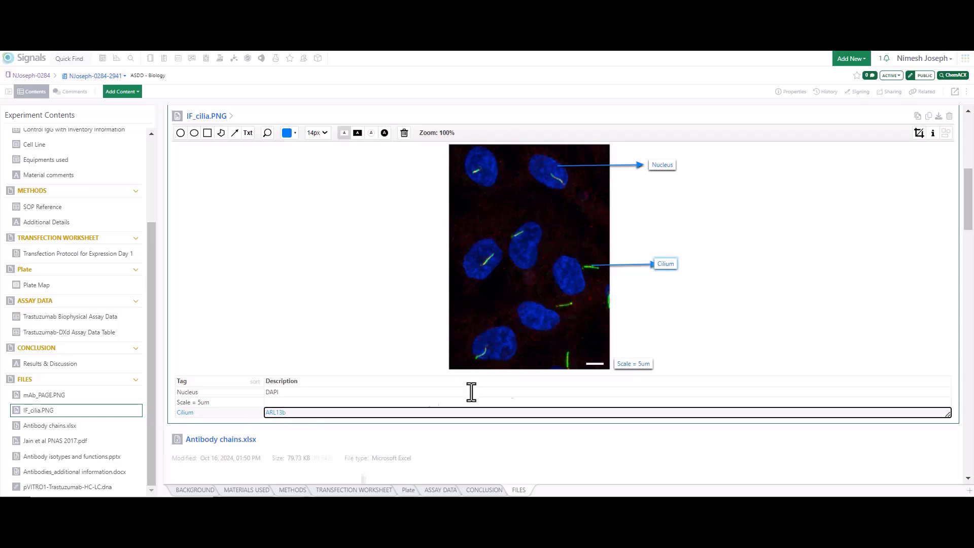
{"action": "left_click", "coordinate": [738, 355]}
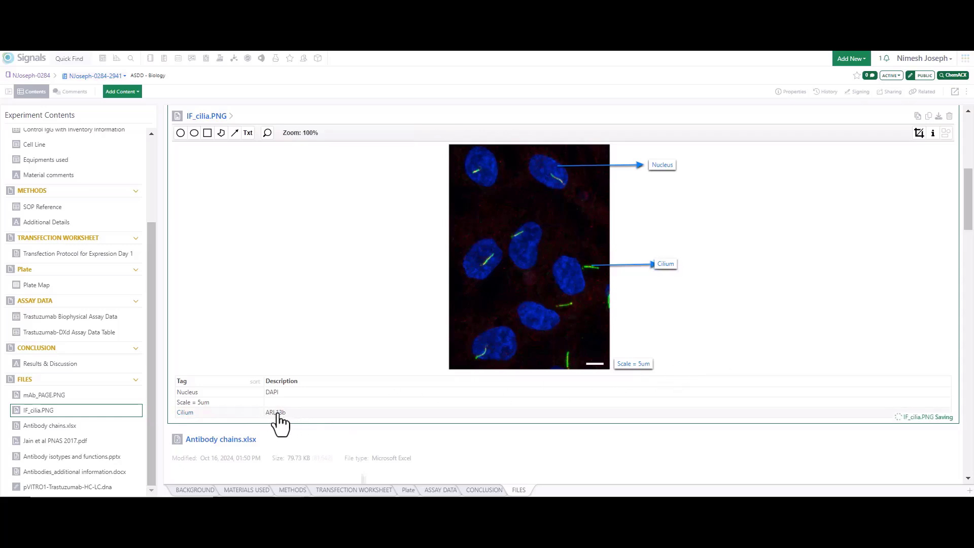
Step: Copy the Cilium tag's description ARL13b from IF_cilia.PNG and run a Quick Find search for it from the dashboard
{"action": "left_click", "coordinate": [274, 413]}
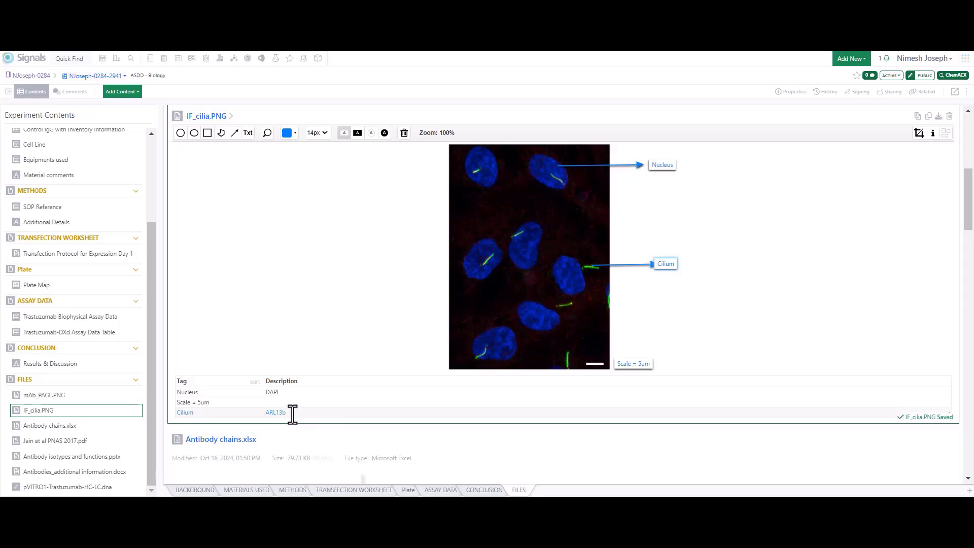
{"action": "left_click_drag", "start_coordinate": [291, 413], "coordinate": [265, 413]}
{"action": "key", "text": "ctrl+c"}
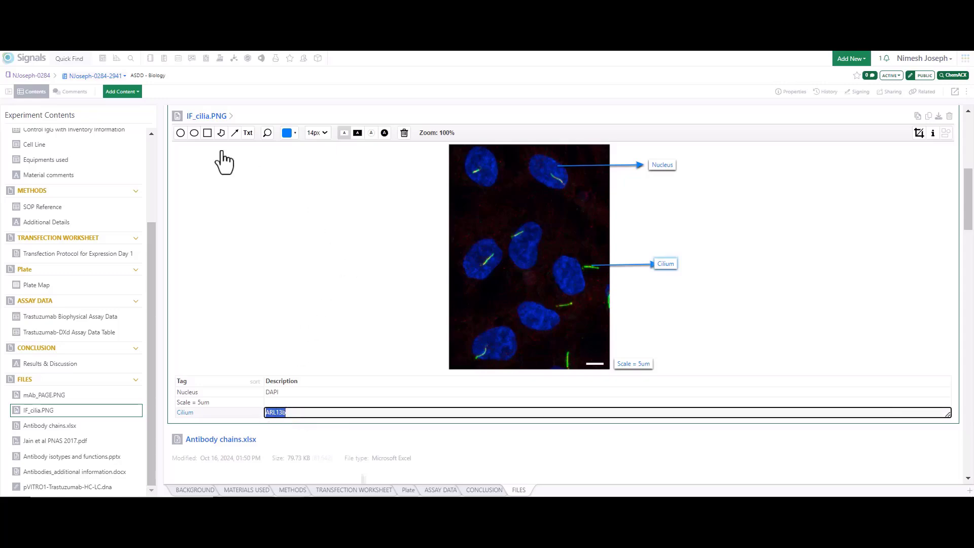
{"action": "left_click", "coordinate": [83, 76]}
{"action": "left_click", "coordinate": [69, 60]}
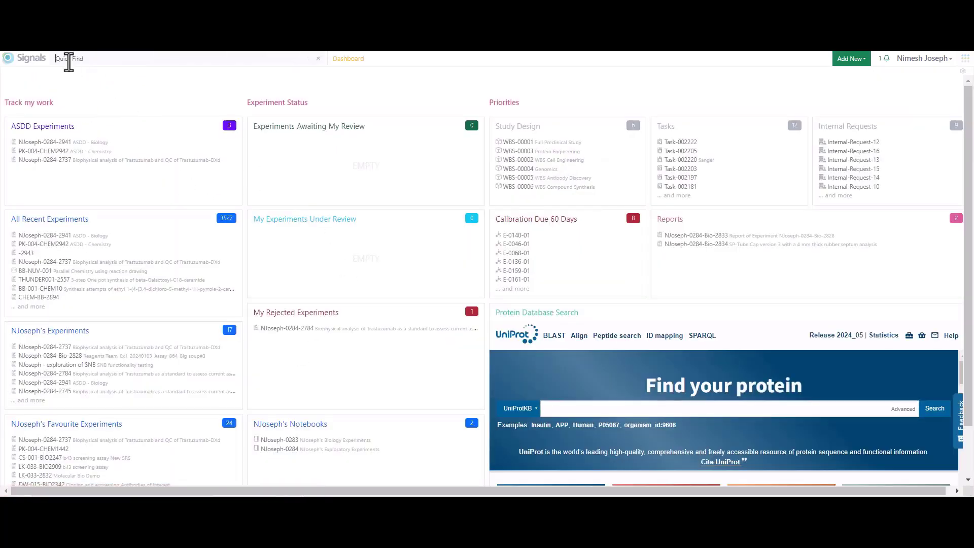
{"action": "key", "text": "ctrl+v"}
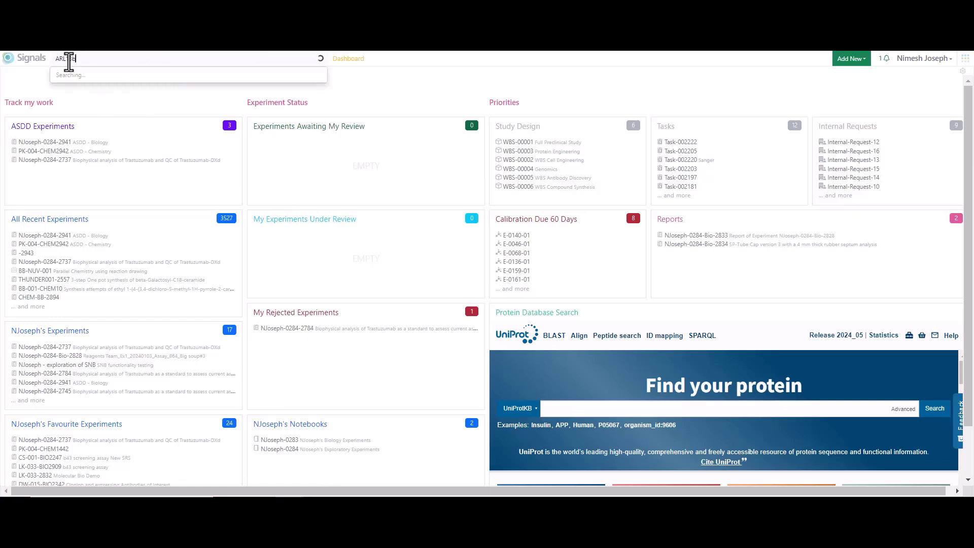
{"action": "key", "text": "Return"}
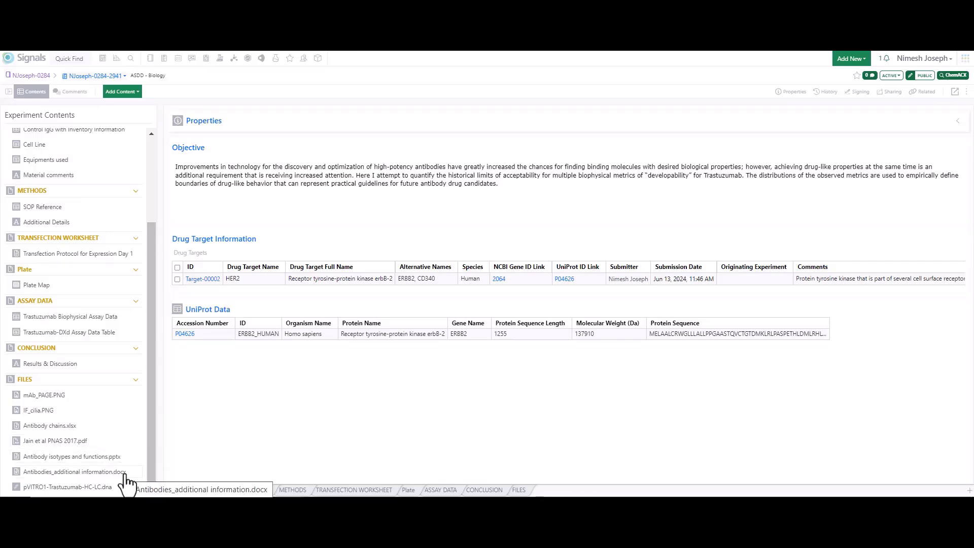
Step: Review the content types that can be added to the experiment, and open Jain et al PNAS 2017.pdf in full view to skim it
{"action": "left_click", "coordinate": [138, 94]}
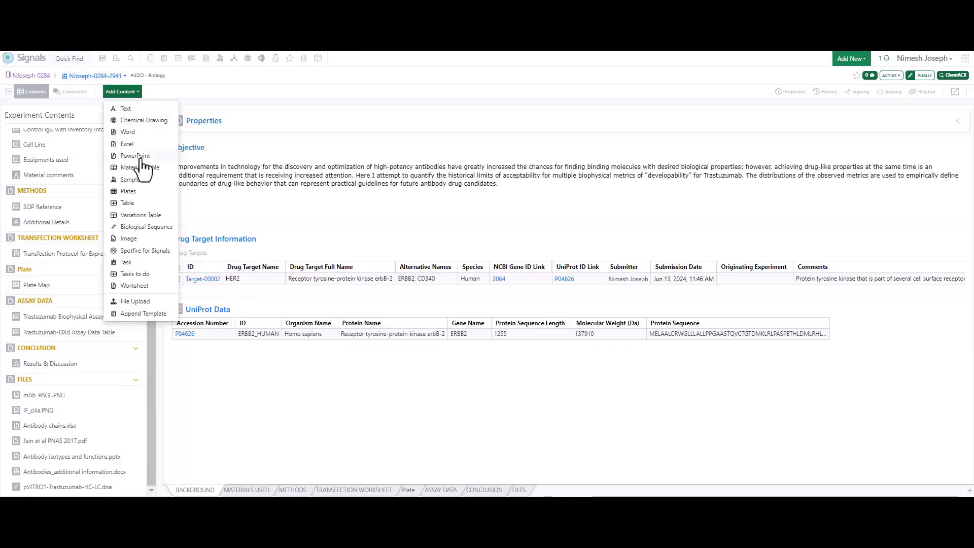
{"action": "left_click", "coordinate": [64, 441]}
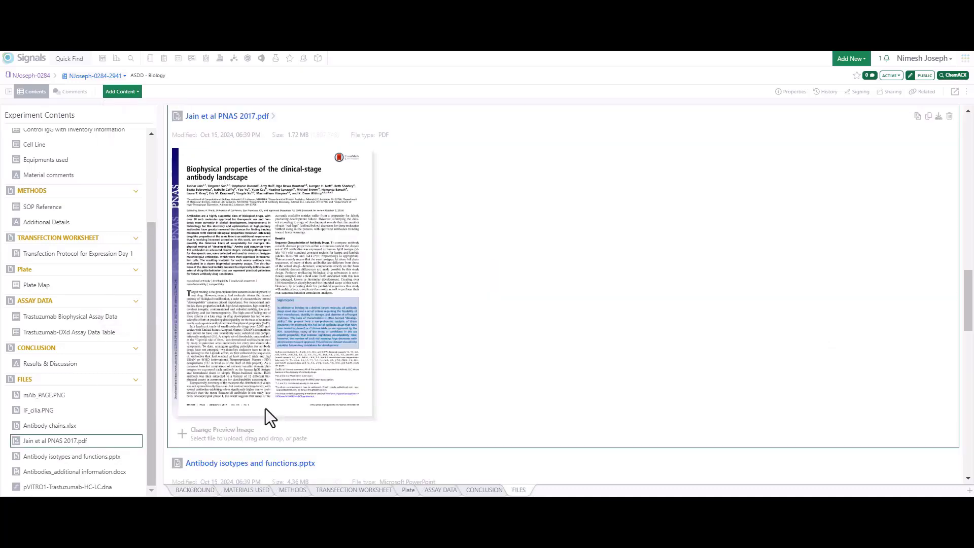
{"action": "left_click", "coordinate": [274, 117]}
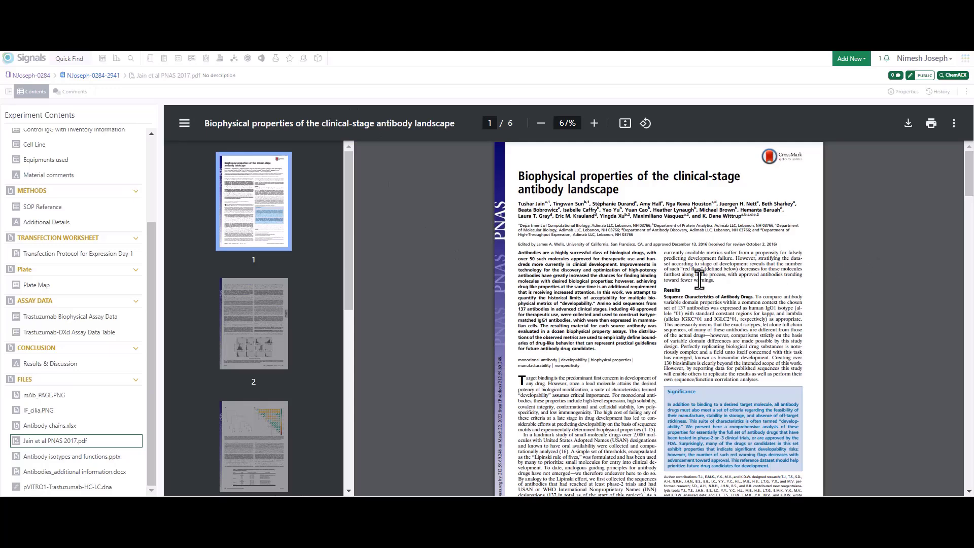
{"action": "scroll", "coordinate": [699, 278], "scroll_direction": "down", "scroll_amount": 1}
{"action": "scroll", "coordinate": [699, 278], "scroll_direction": "up", "scroll_amount": 1}
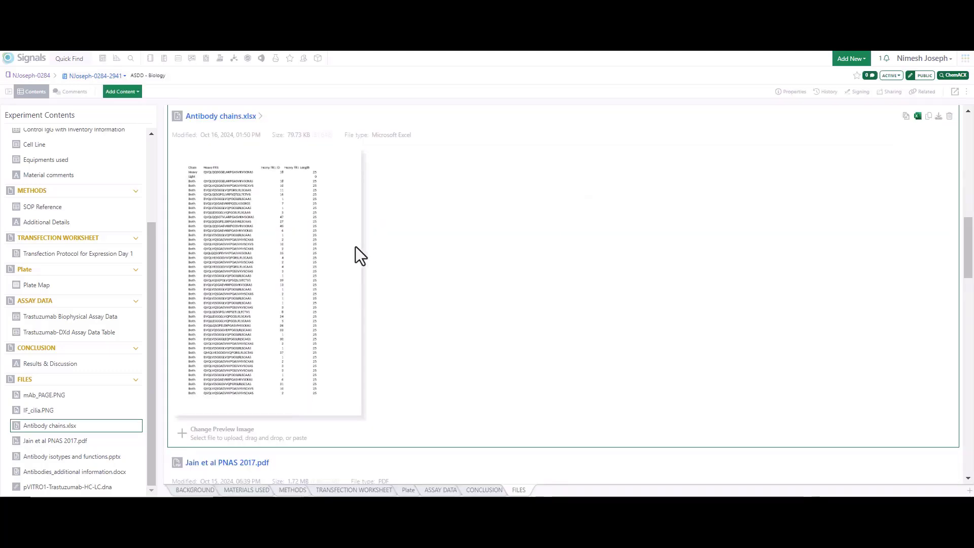
Step: Open Antibody chains.xlsx for editing in Excel for the Web and fill cells B4:B19 in the Heavy FR1 column with light blue
{"action": "left_click", "coordinate": [919, 118]}
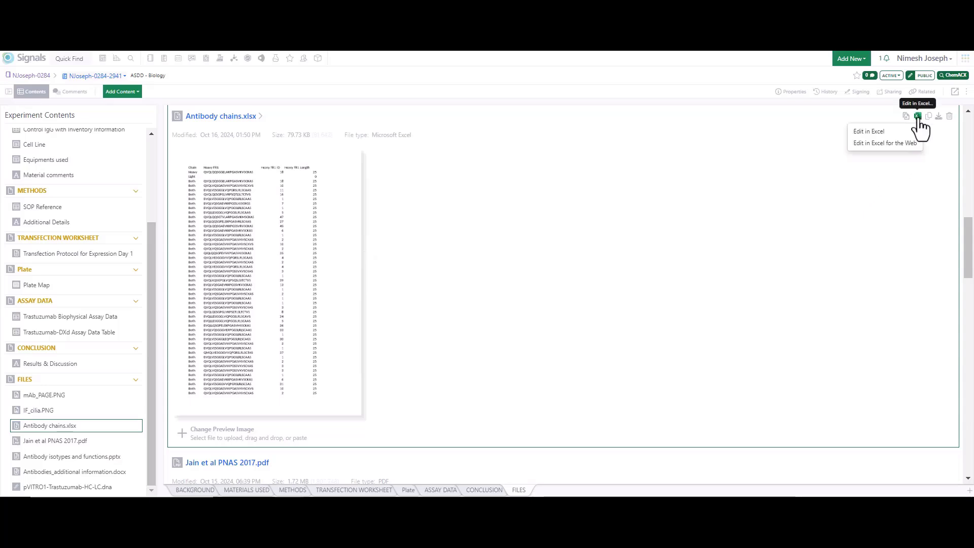
{"action": "left_click", "coordinate": [880, 144]}
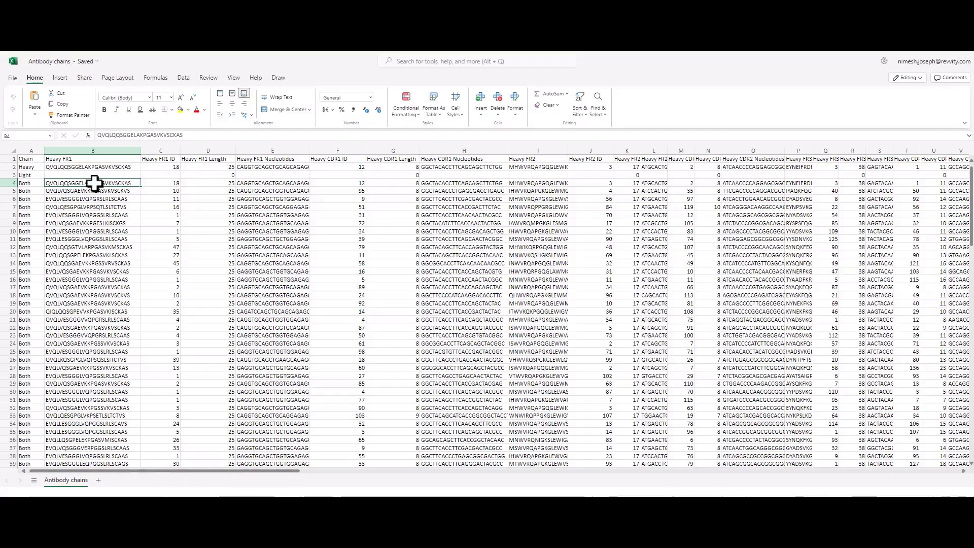
{"action": "left_click_drag", "start_coordinate": [95, 183], "coordinate": [96, 303]}
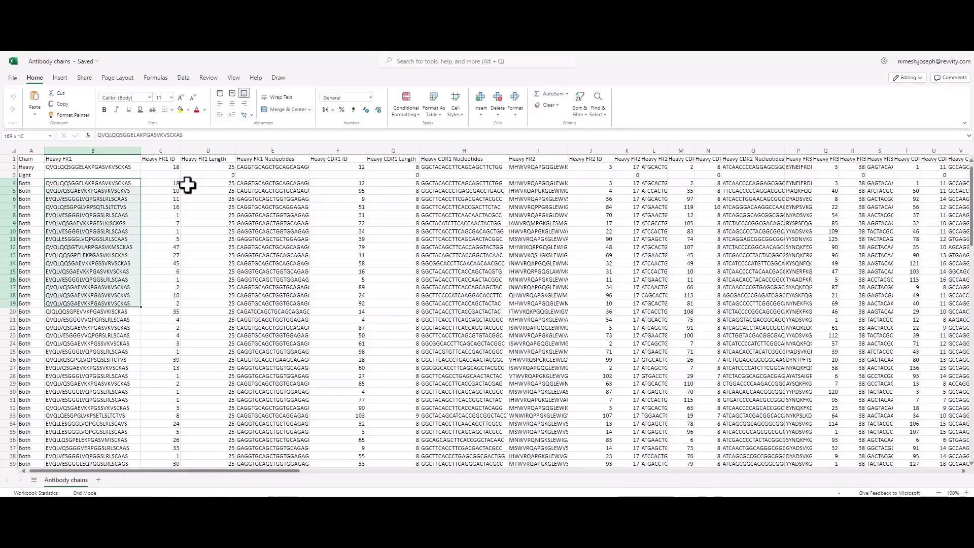
{"action": "left_click", "coordinate": [187, 110]}
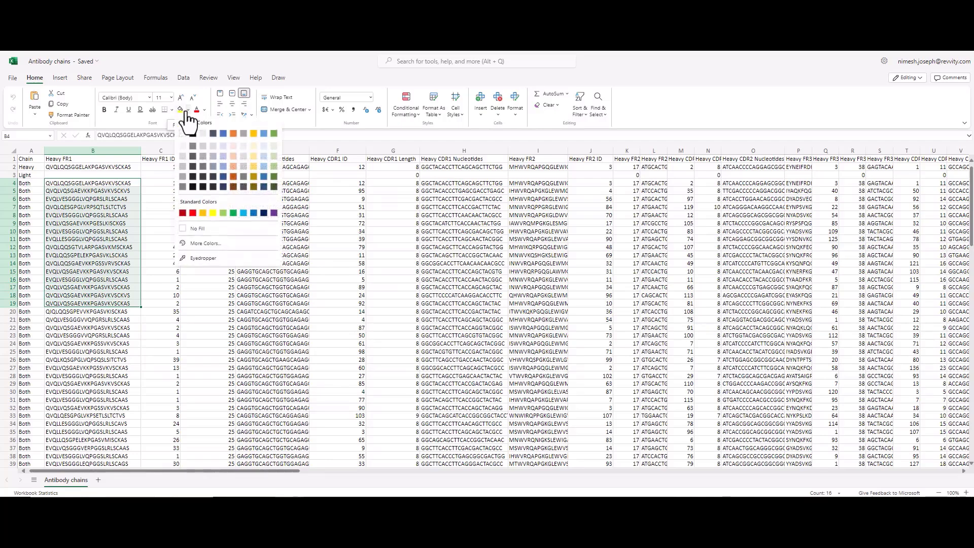
{"action": "left_click", "coordinate": [243, 213]}
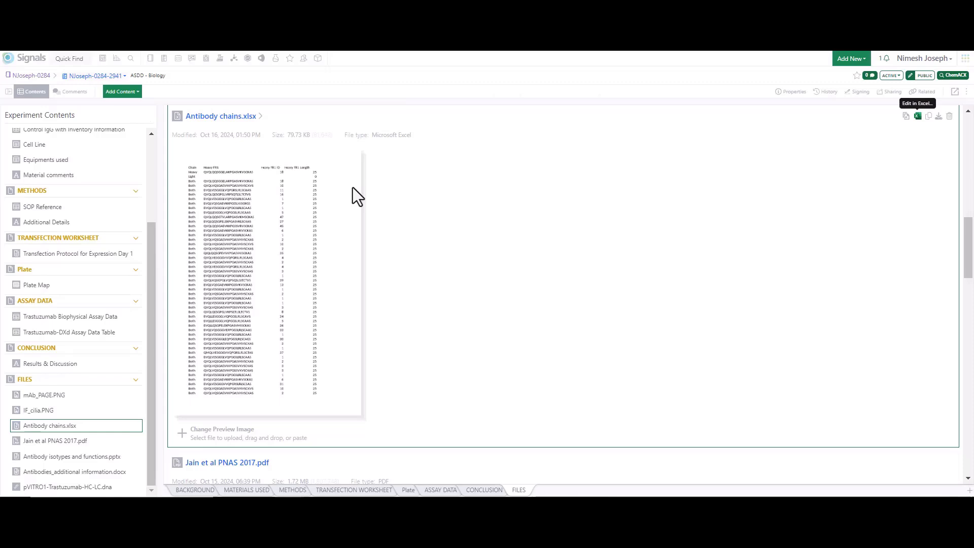
Step: Open Antibody chains.xlsx in full view and compare its latest edit in the history with the previous version
{"action": "left_click", "coordinate": [260, 118]}
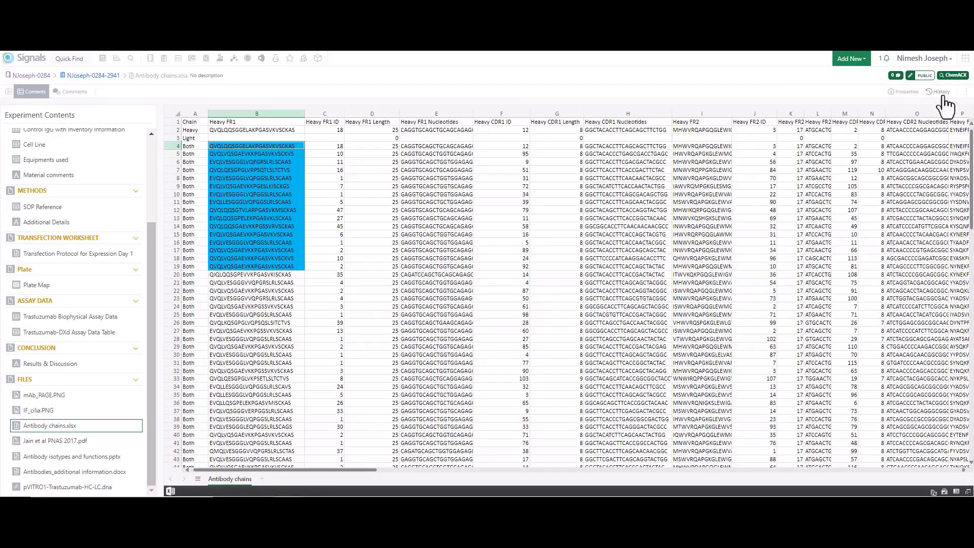
{"action": "left_click", "coordinate": [942, 97]}
{"action": "left_click", "coordinate": [88, 161]}
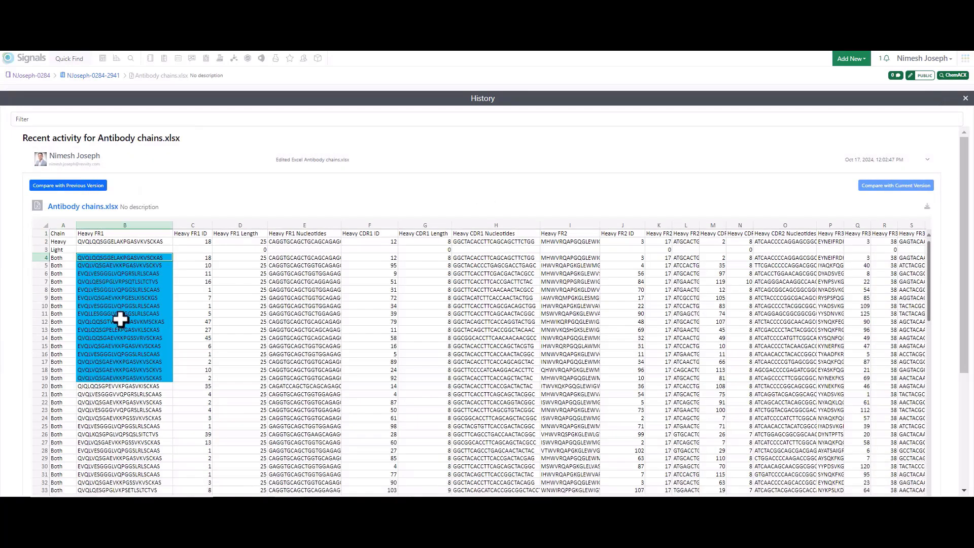
{"action": "left_click", "coordinate": [76, 186]}
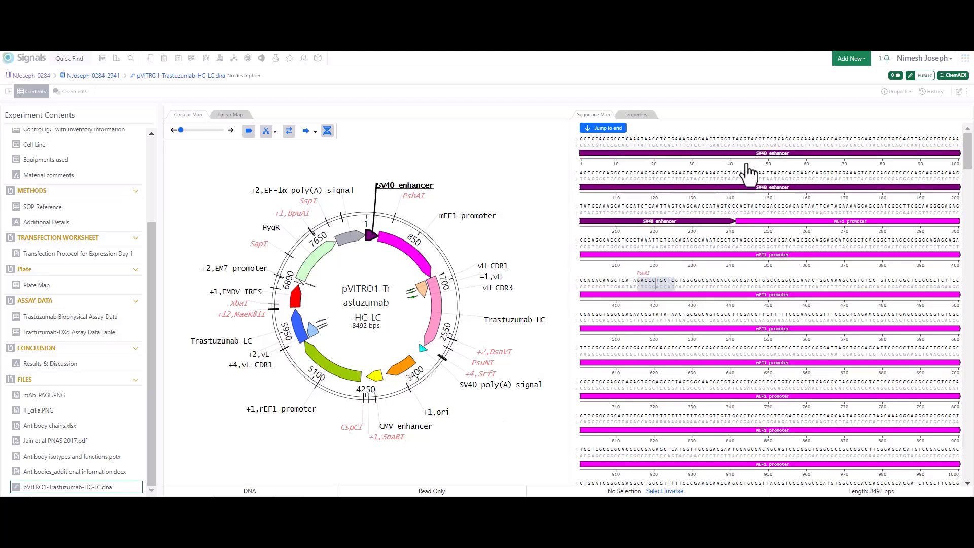
Step: Examine the annotated sequence map of pVITRO1-Trastuzumab-HC-LC.dna along the mEF1 promoter and Trastuzumab-HC regions
{"action": "scroll", "coordinate": [740, 246], "scroll_direction": "down", "scroll_amount": 3}
{"action": "scroll", "coordinate": [740, 248], "scroll_direction": "down", "scroll_amount": 5}
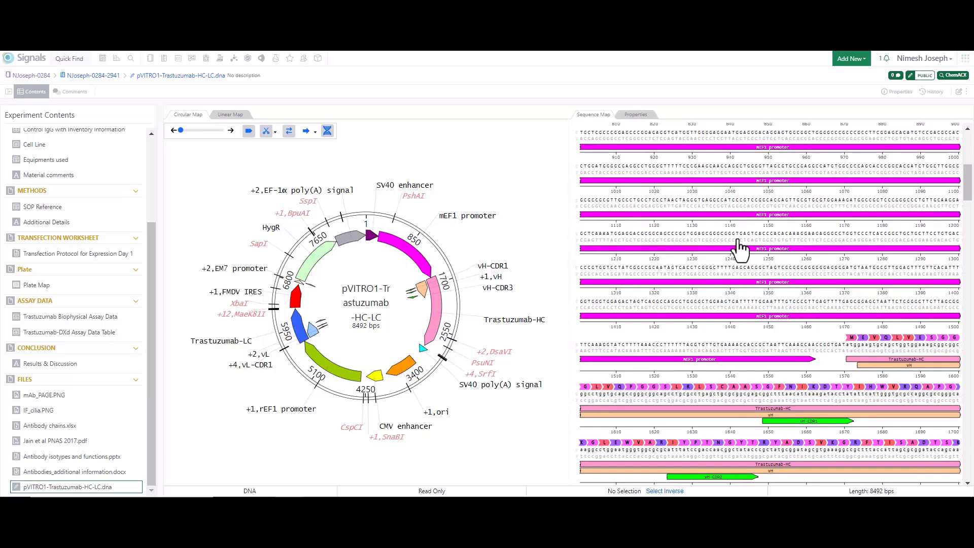
{"action": "scroll", "coordinate": [739, 246], "scroll_direction": "down", "scroll_amount": 2}
{"action": "scroll", "coordinate": [740, 246], "scroll_direction": "up", "scroll_amount": 3}
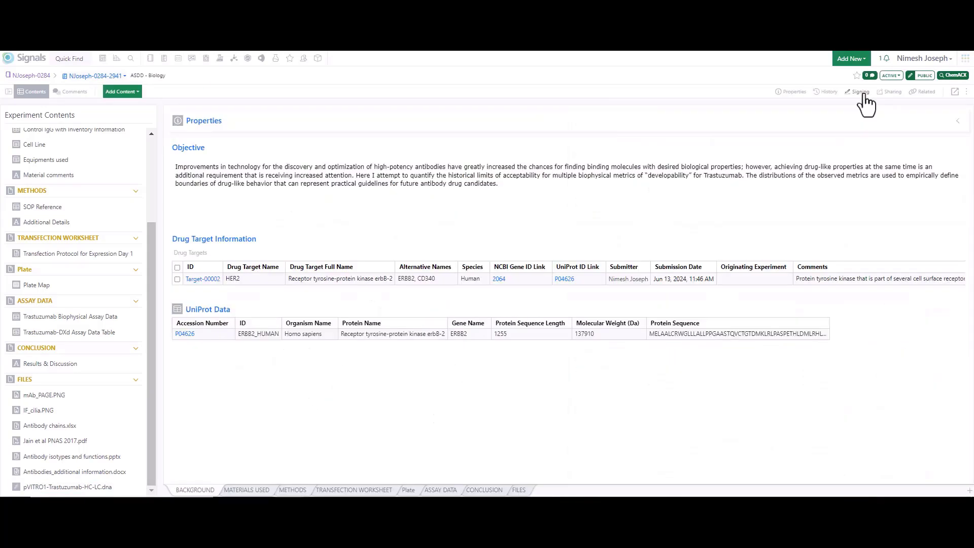
Step: Start signing the experiment with the Sign and Add Reviewers option and add a colleague as the reviewer
{"action": "left_click", "coordinate": [861, 92]}
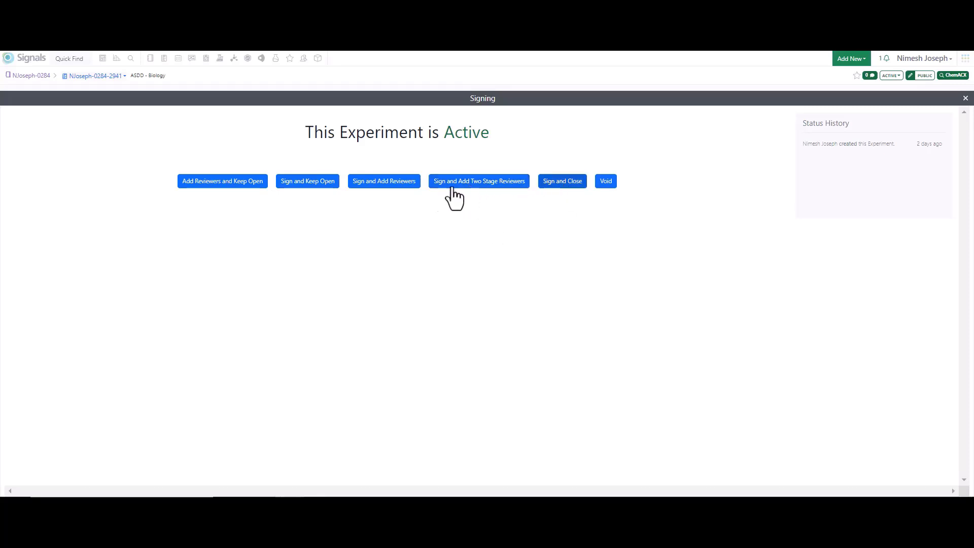
{"action": "left_click", "coordinate": [393, 182]}
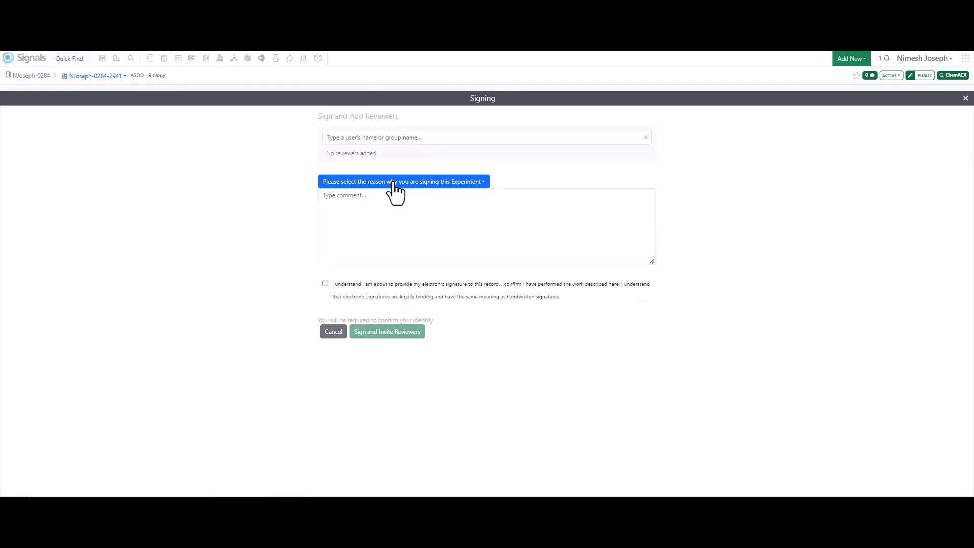
{"action": "left_click", "coordinate": [371, 137]}
{"action": "type", "text": "paul"}
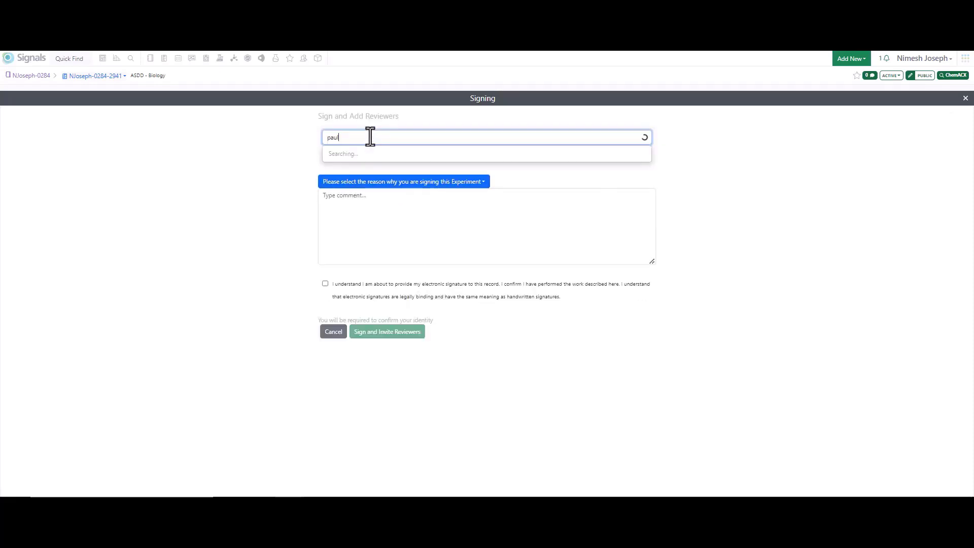
{"action": "left_click", "coordinate": [372, 166]}
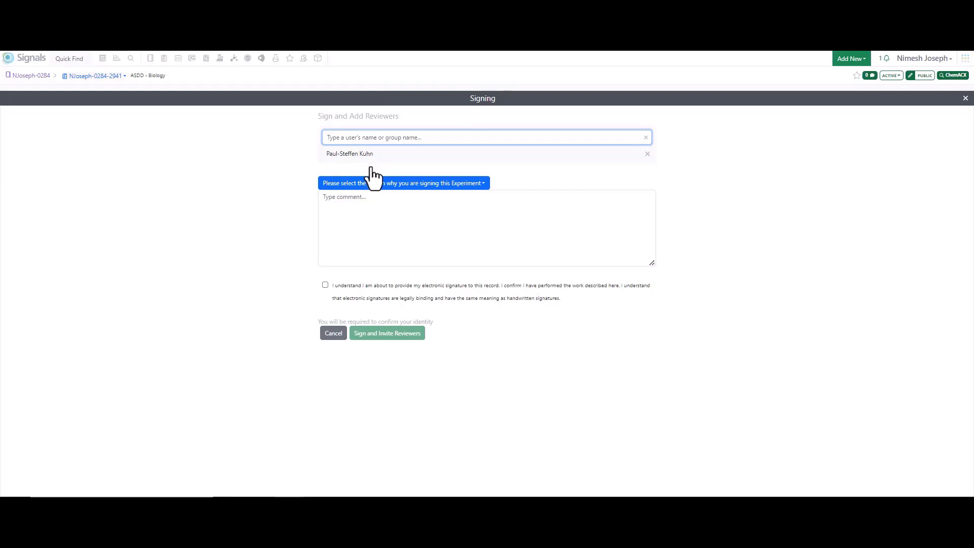
Step: Complete the signing form with the comment "Please review" and the electronic signature acknowledgement, and check the notifications
{"action": "left_click", "coordinate": [338, 198]}
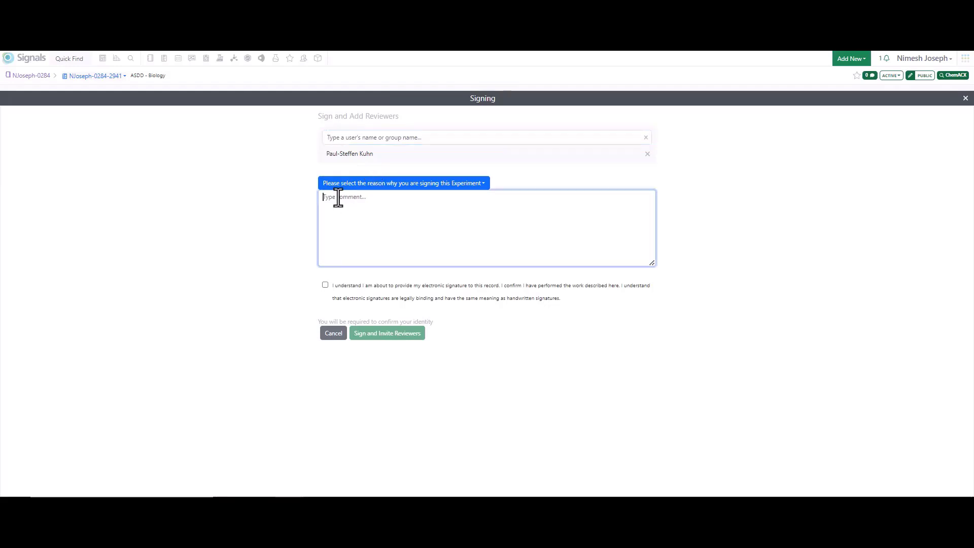
{"action": "type", "text": "Please review"}
{"action": "left_click", "coordinate": [326, 285]}
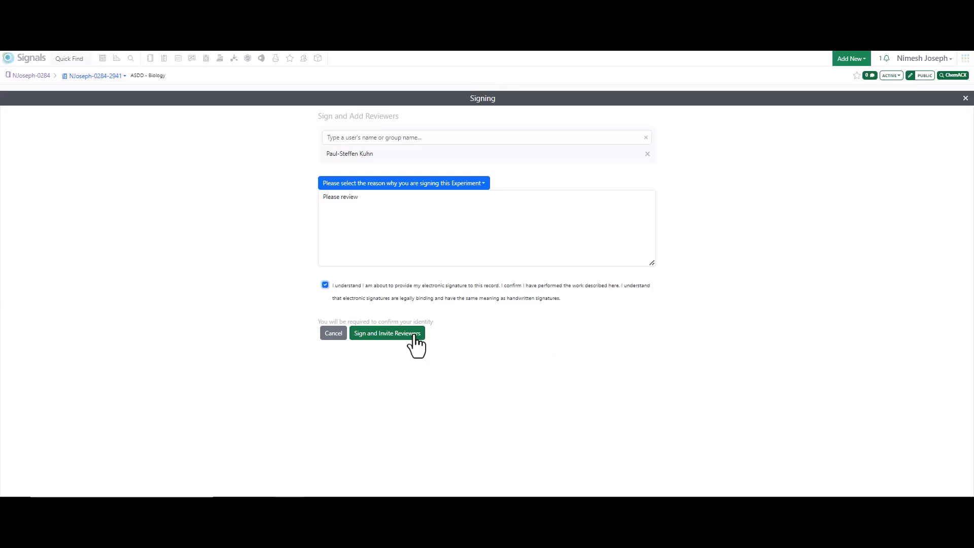
{"action": "left_click", "coordinate": [886, 59]}
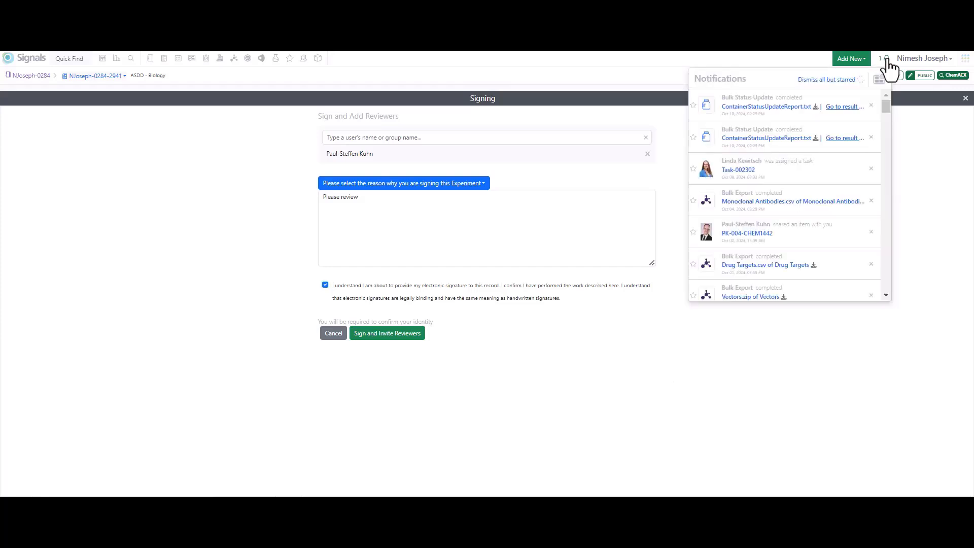
{"action": "left_click", "coordinate": [629, 410]}
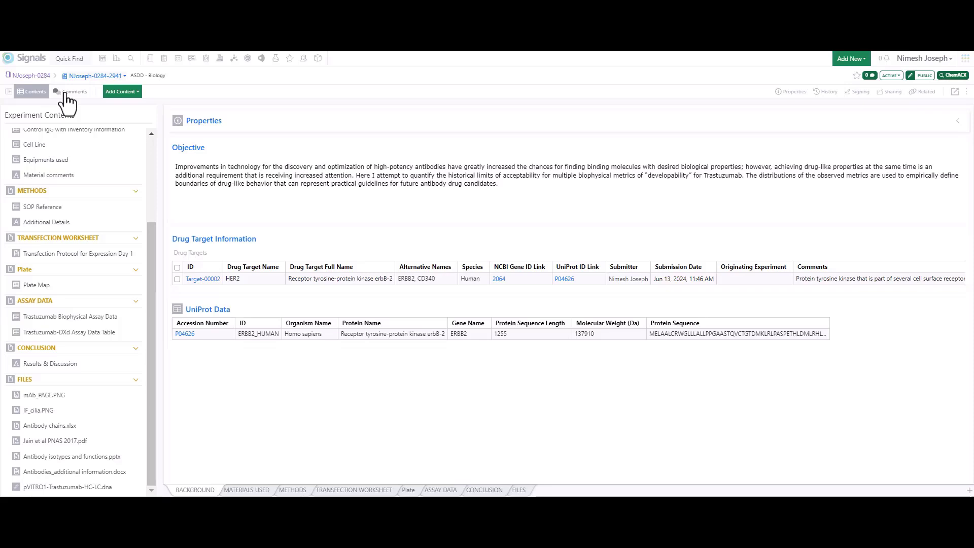
Step: Post an experiment comment mentioning the colleague with the text "please go through this expt", and check the notifications
{"action": "left_click_drag", "start_coordinate": [151, 242], "coordinate": [151, 125]}
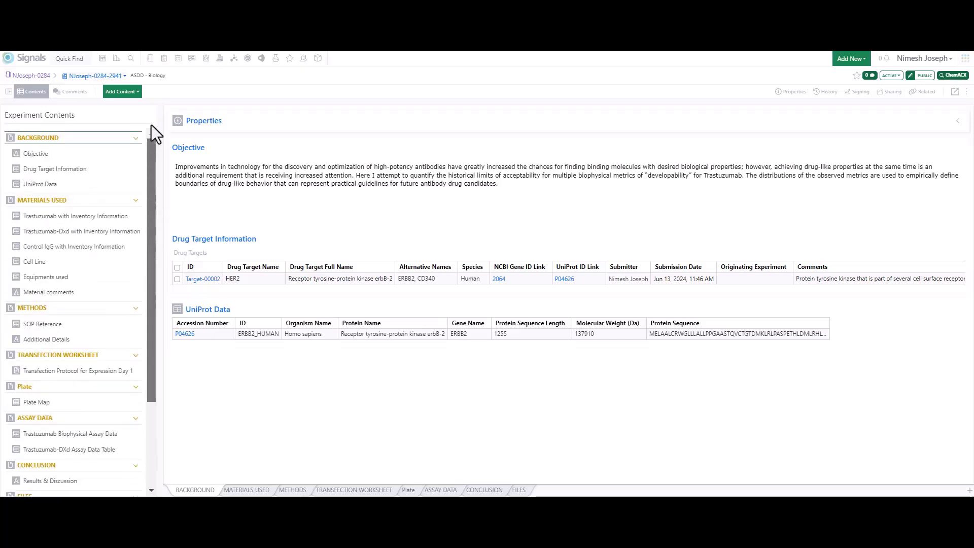
{"action": "left_click", "coordinate": [71, 100]}
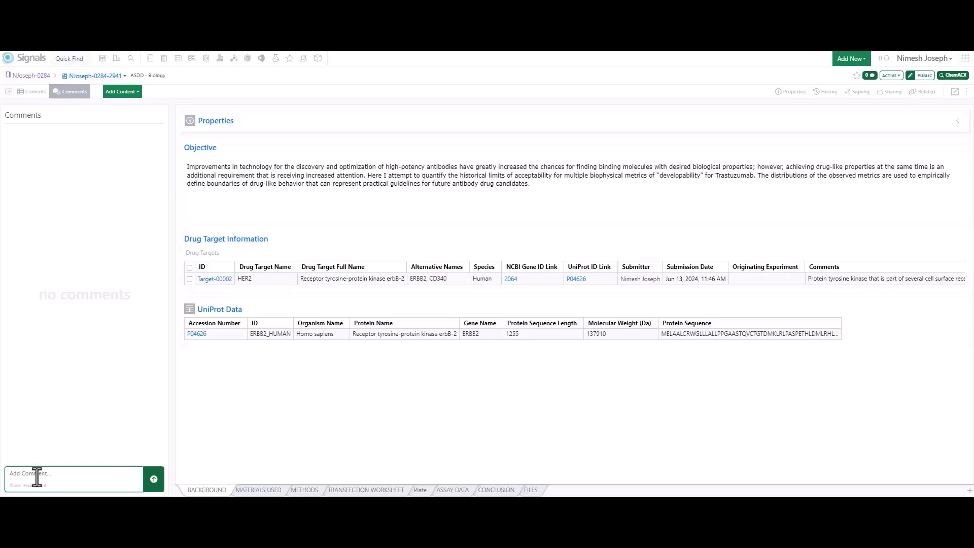
{"action": "type", "text": "@Paul"}
{"action": "key", "text": "Return"}
{"action": "type", "text": "please go through this expt"}
{"action": "left_click", "coordinate": [154, 479]}
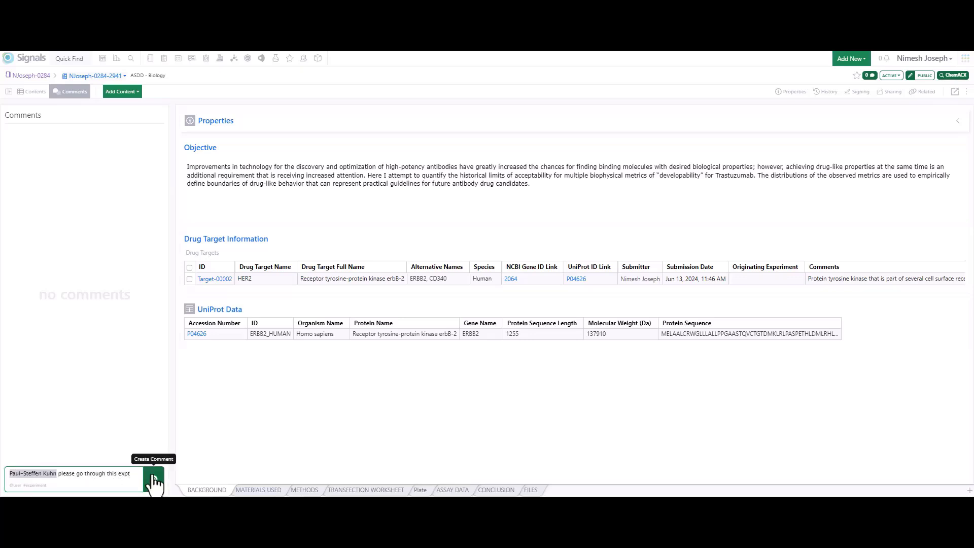
{"action": "left_click", "coordinate": [885, 62]}
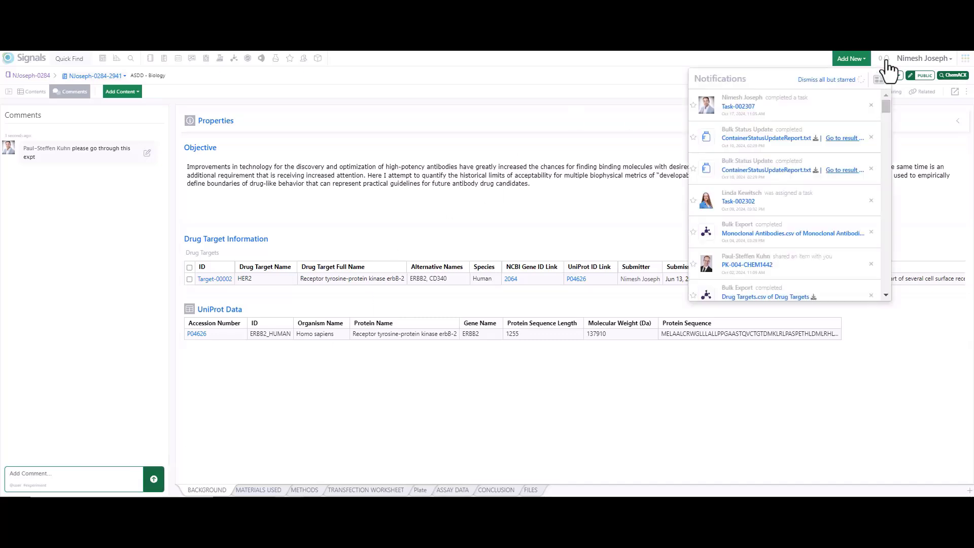
{"action": "left_click", "coordinate": [599, 81]}
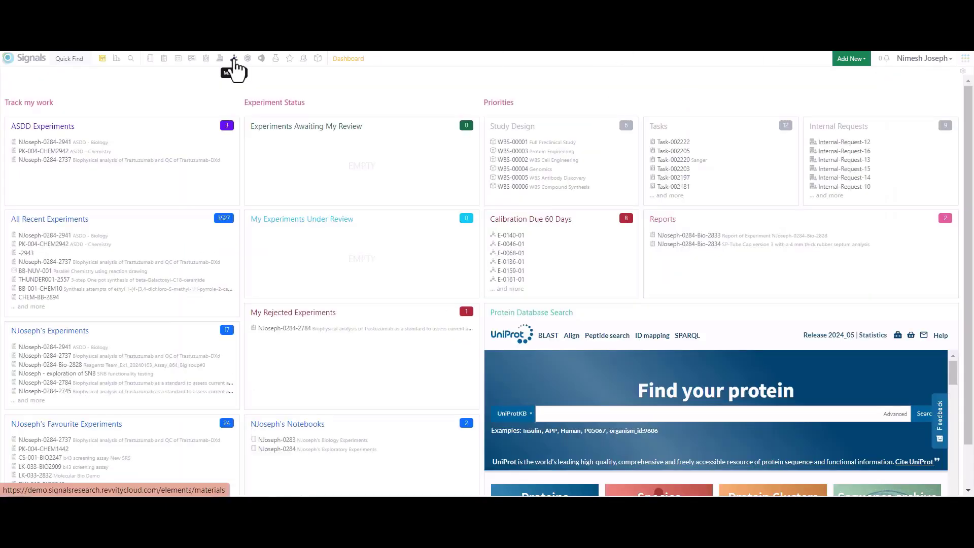
Step: Go to Materials from the dashboard and browse the list of available material libraries
{"action": "left_click", "coordinate": [234, 58]}
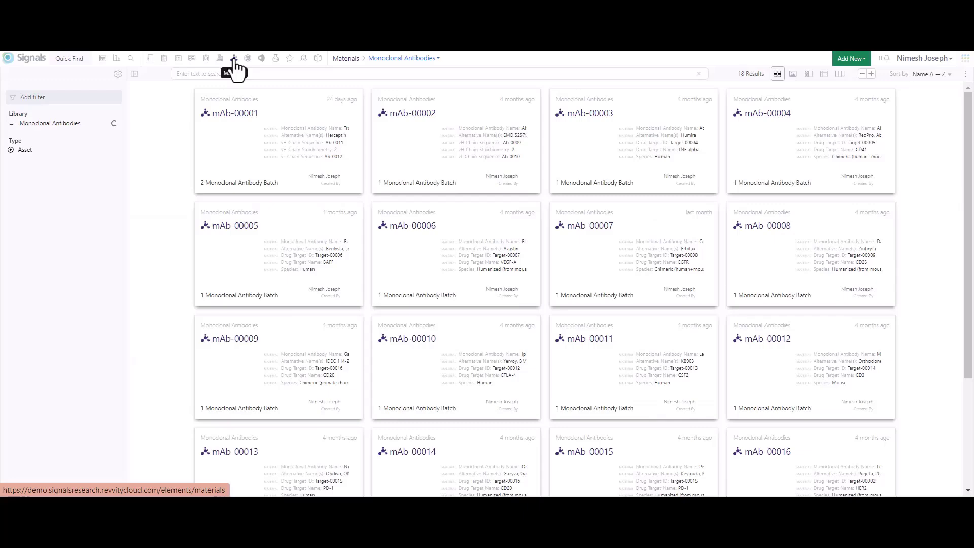
{"action": "left_click", "coordinate": [439, 60]}
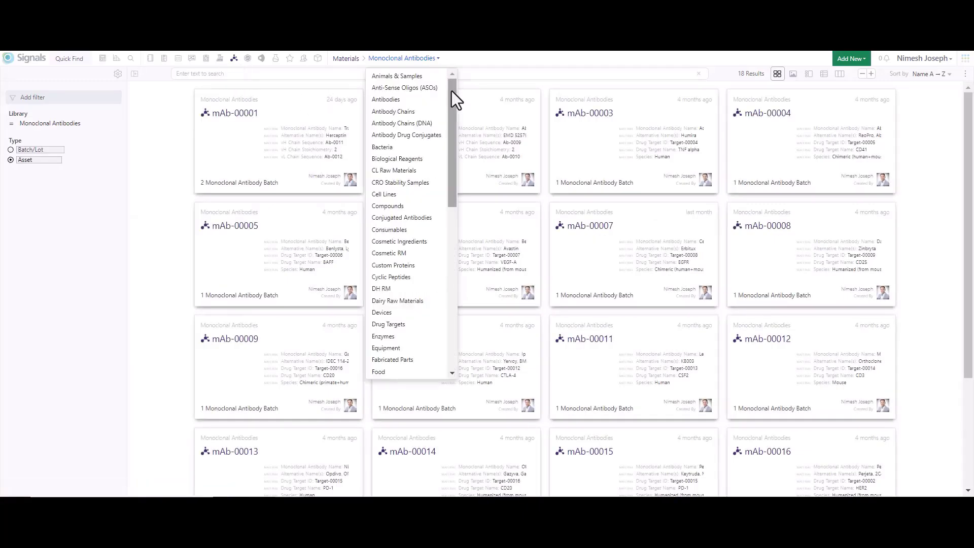
{"action": "left_click_drag", "start_coordinate": [451, 91], "coordinate": [452, 92]}
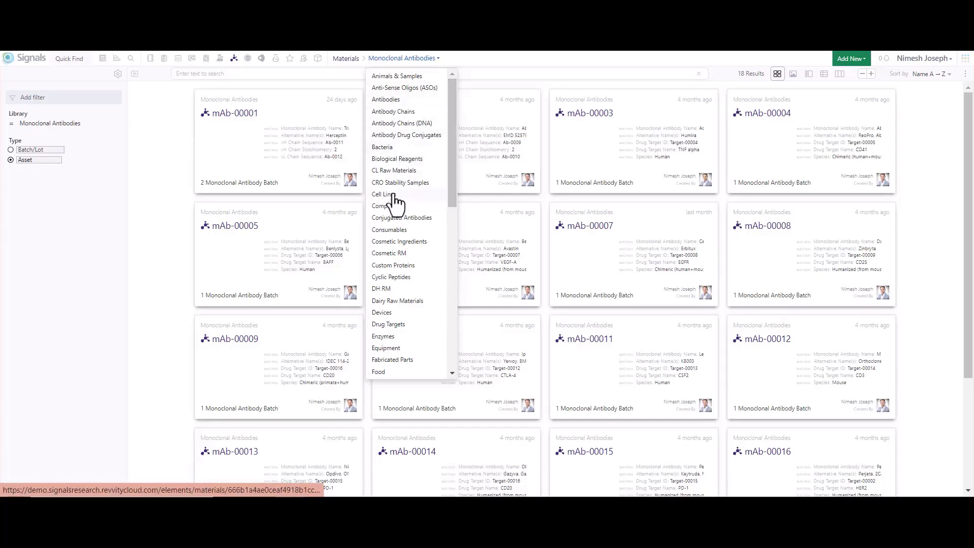
Step: Open antibody mAb-00001 from the Monoclonal Antibodies library and preview its linked expression vector and chain protein sequence Ab-0019
{"action": "scroll", "coordinate": [426, 228], "scroll_direction": "down", "scroll_amount": 3}
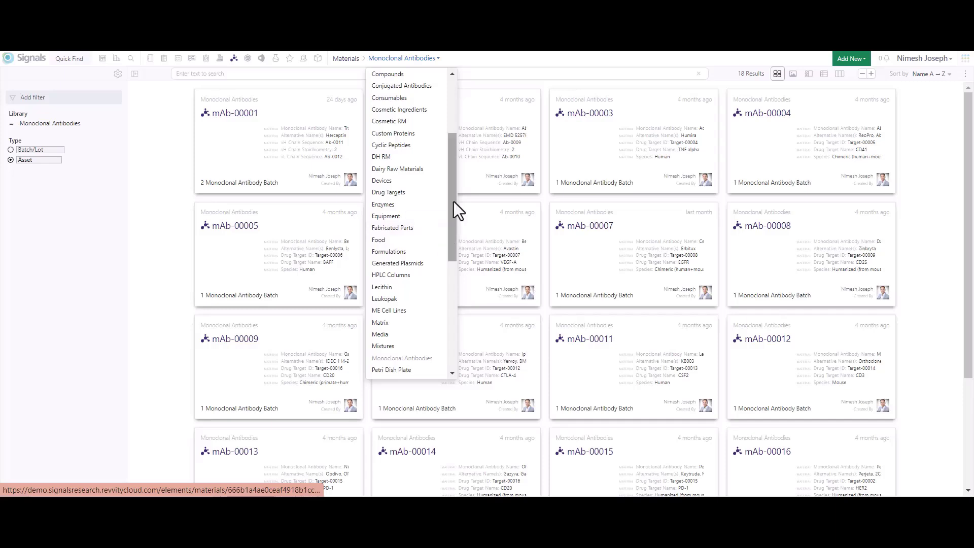
{"action": "scroll", "coordinate": [453, 202], "scroll_direction": "up", "scroll_amount": 3}
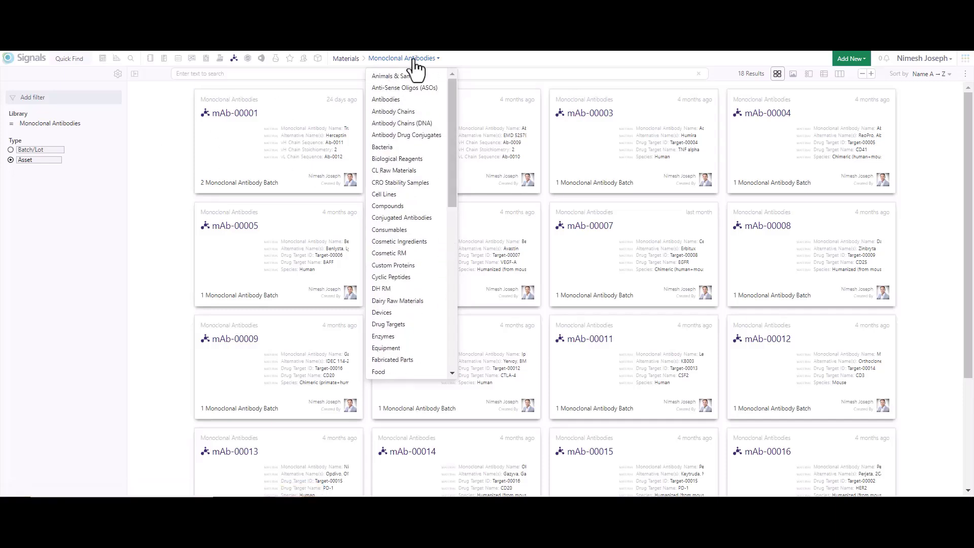
{"action": "left_click", "coordinate": [231, 117]}
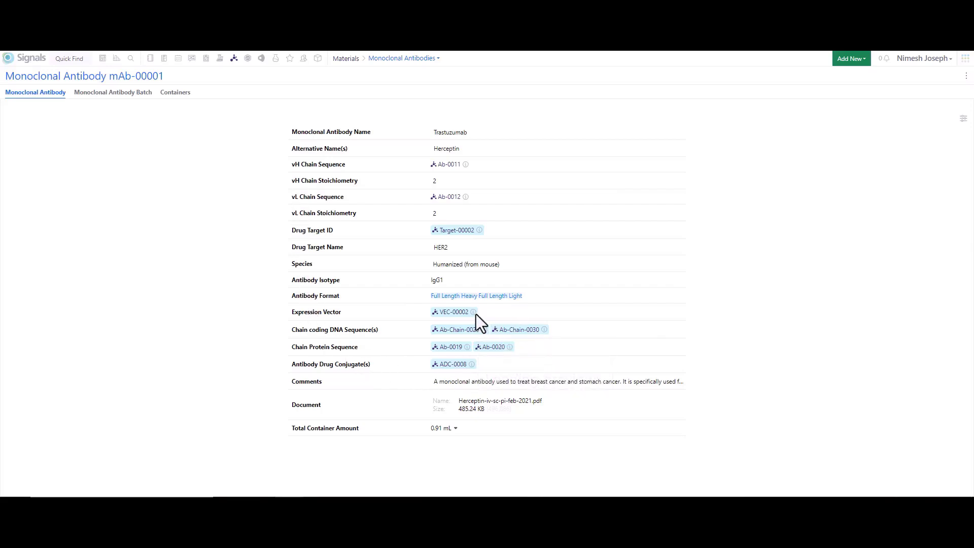
{"action": "mouse_move", "coordinate": [474, 313]}
{"action": "mouse_move", "coordinate": [468, 347]}
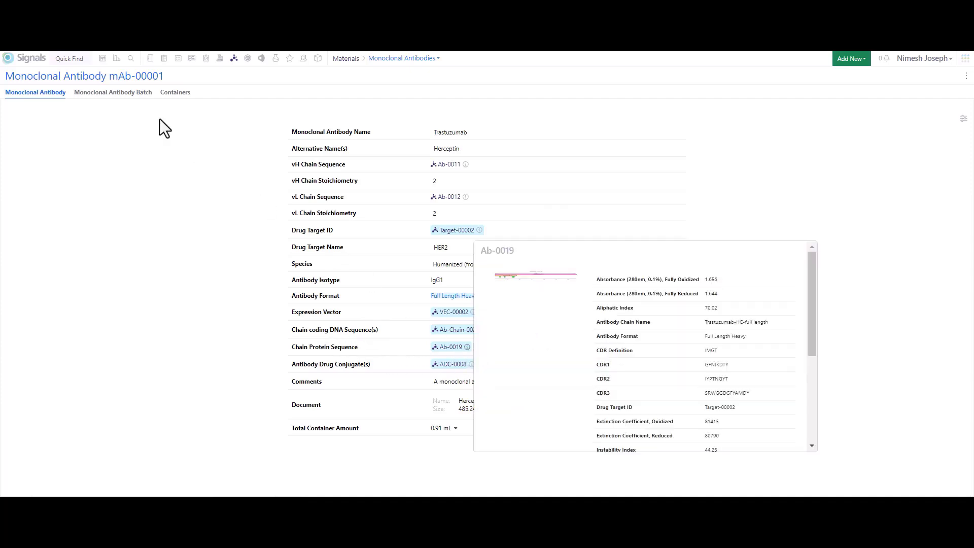
Step: Review the batches and containers of mAb-00001, and open container C1500 to check its ID and barcode
{"action": "left_click", "coordinate": [123, 93]}
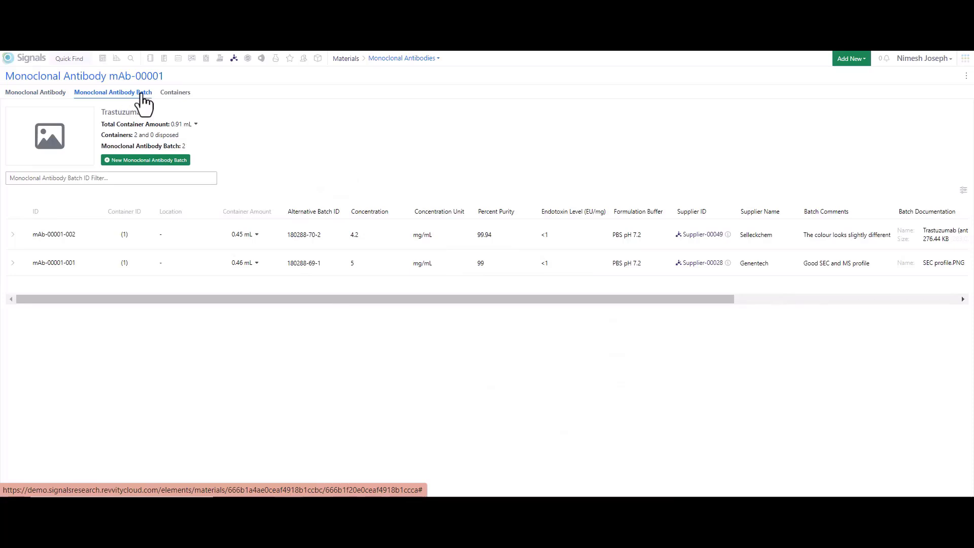
{"action": "left_click", "coordinate": [177, 95]}
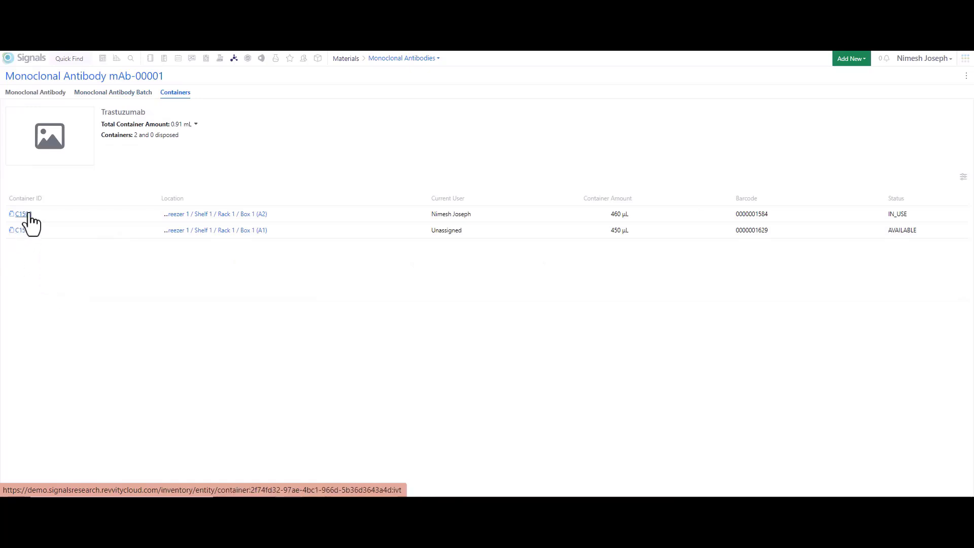
{"action": "left_click", "coordinate": [30, 214]}
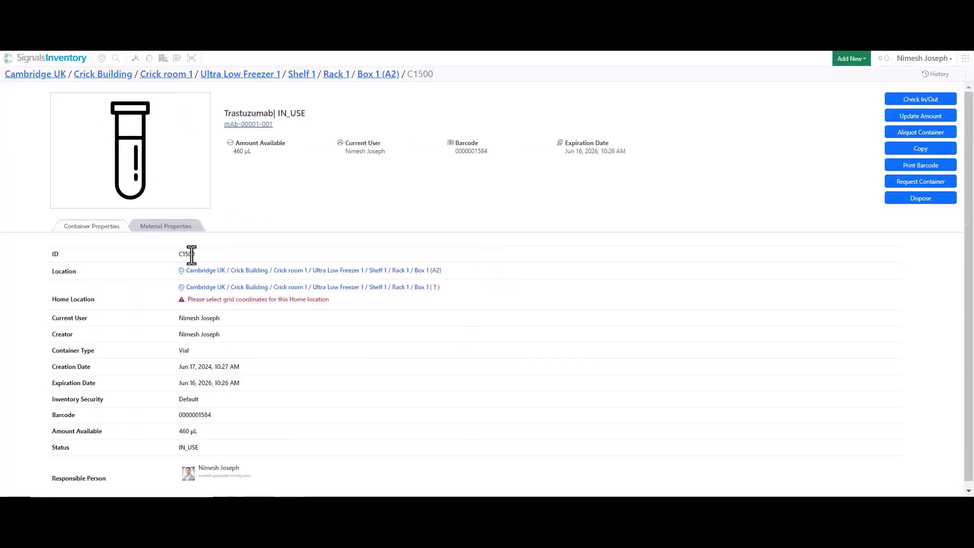
{"action": "left_click_drag", "start_coordinate": [180, 254], "coordinate": [198, 254]}
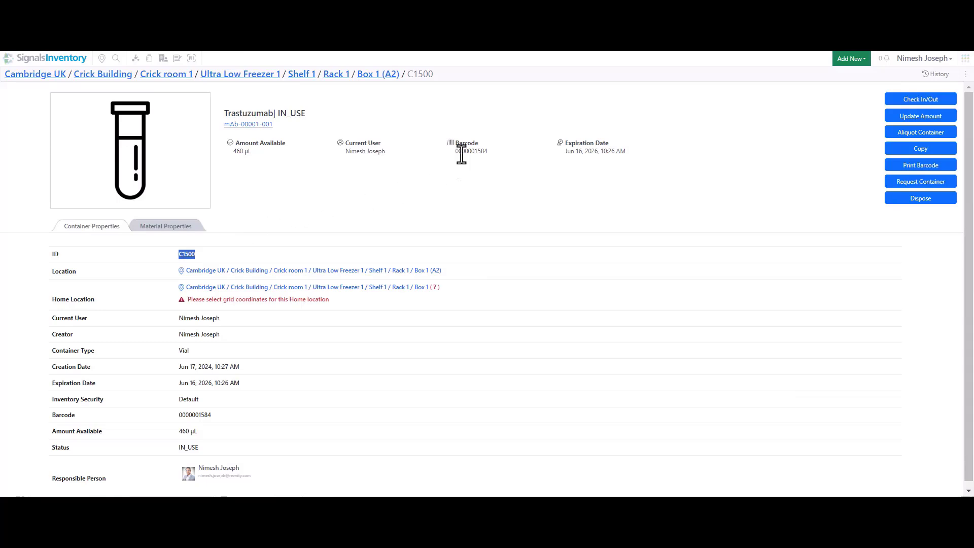
{"action": "left_click_drag", "start_coordinate": [456, 151], "coordinate": [488, 154]}
Step: Preview the container's barcode label in the 89 x 28 mm format, and check the container's available amount
{"action": "left_click", "coordinate": [933, 166]}
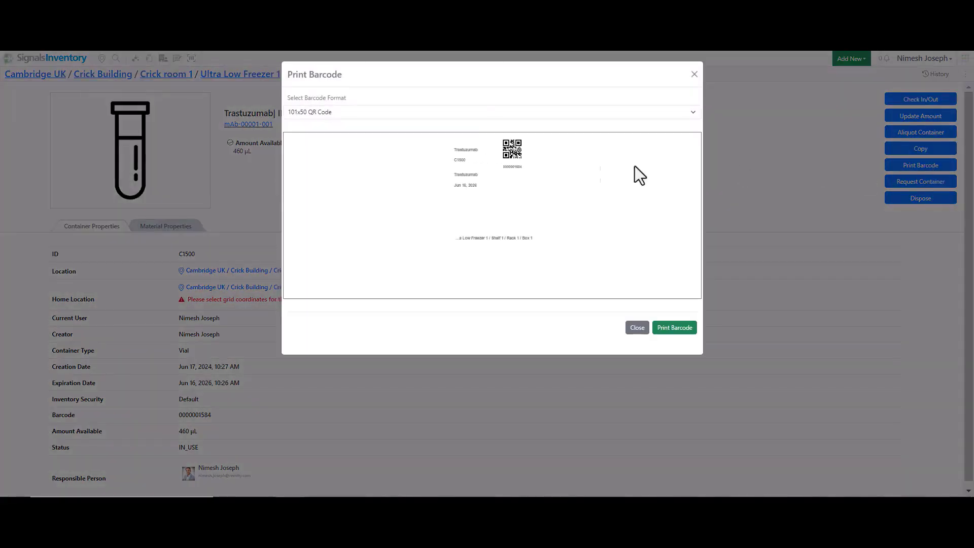
{"action": "left_click", "coordinate": [563, 112]}
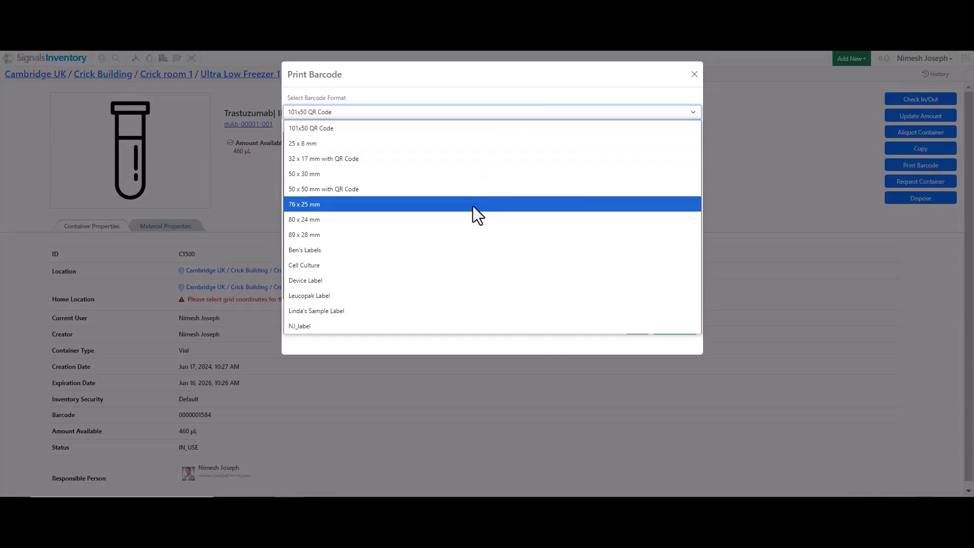
{"action": "left_click", "coordinate": [411, 235]}
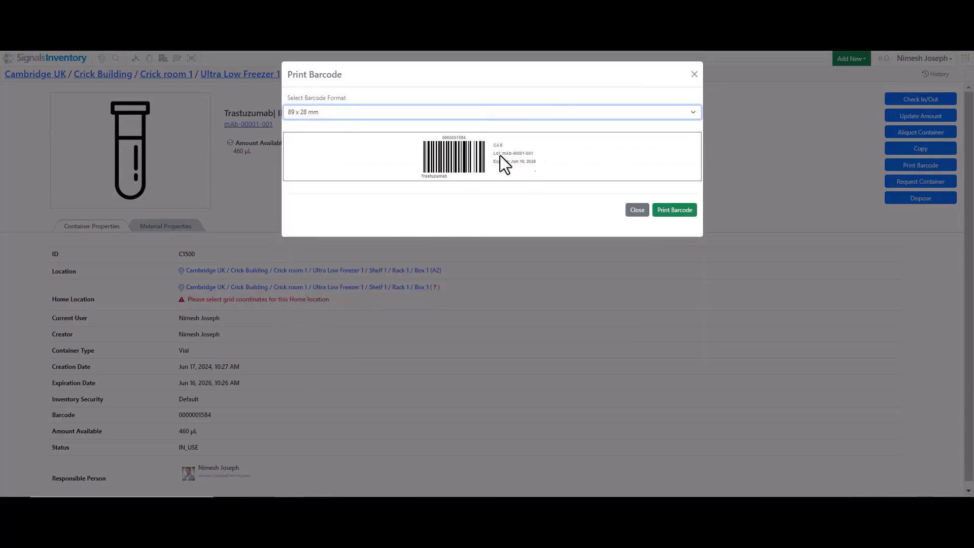
{"action": "left_click", "coordinate": [253, 153]}
{"action": "left_click_drag", "start_coordinate": [253, 153], "coordinate": [232, 154]}
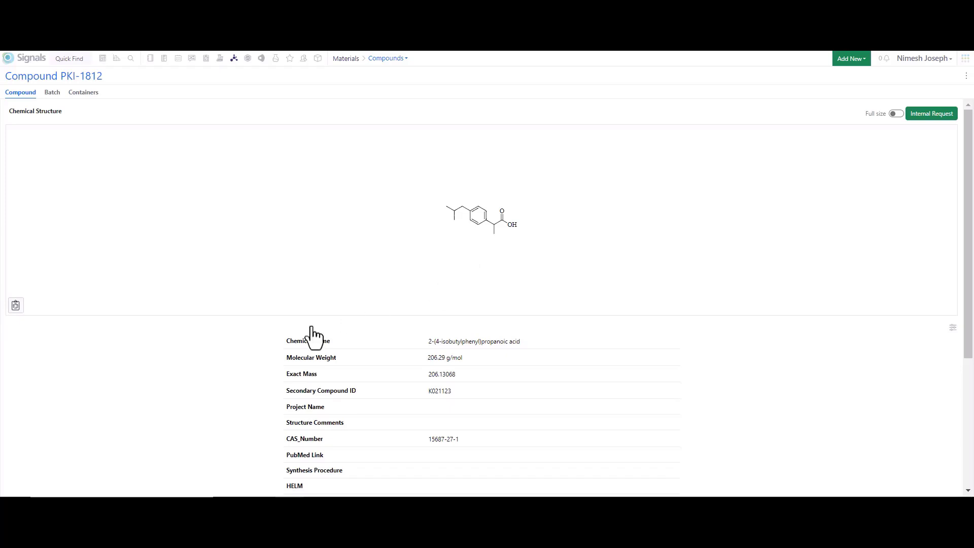
Step: Examine the chemical properties recorded for compound PKI-1812 in the Compounds library
{"action": "scroll", "coordinate": [257, 362], "scroll_direction": "down", "scroll_amount": 4}
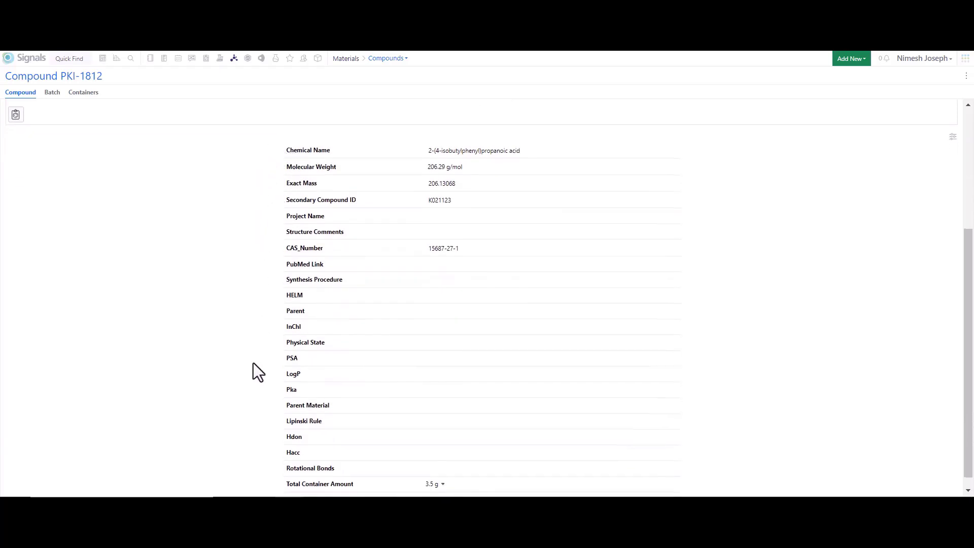
{"action": "scroll", "coordinate": [254, 363], "scroll_direction": "down", "scroll_amount": 1}
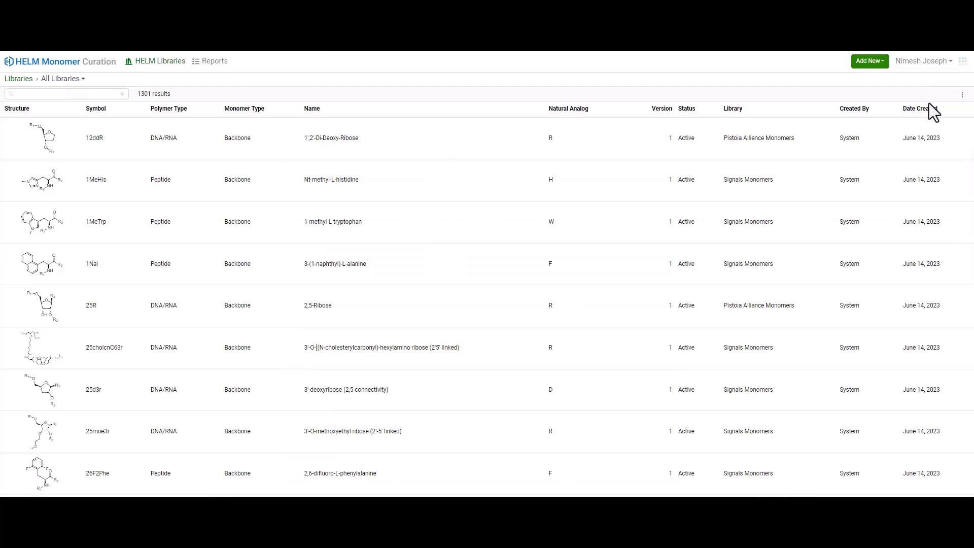
Step: Check the list of available monomer libraries in HELM Monomer Curation and the options for adding new entries
{"action": "left_click", "coordinate": [82, 81]}
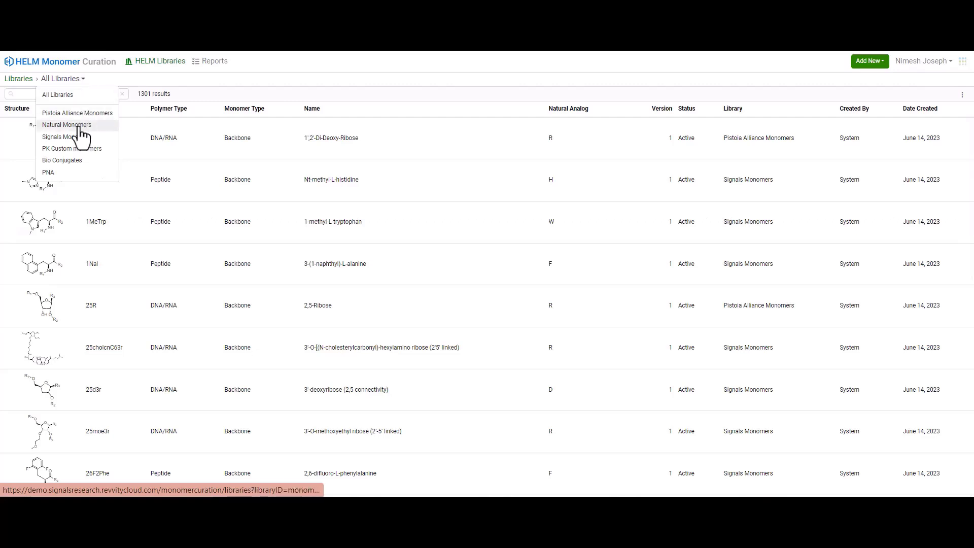
{"action": "left_click", "coordinate": [270, 66]}
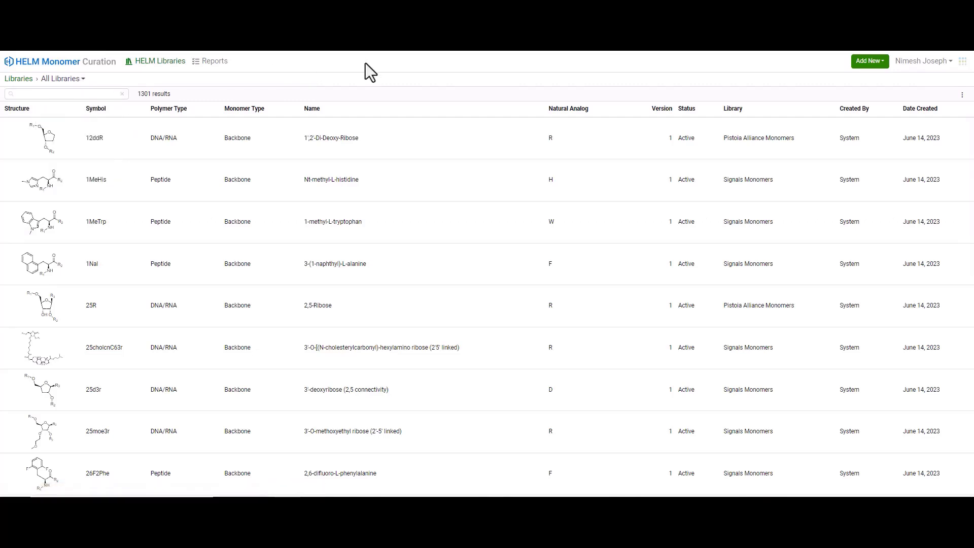
{"action": "left_click", "coordinate": [884, 70]}
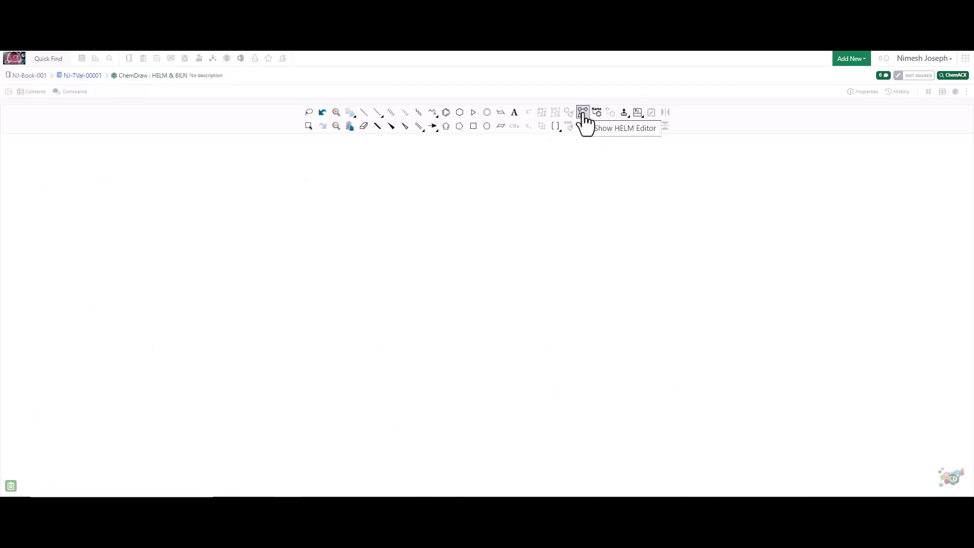
Step: Show the HELM Editor in the ChemDraw drawing and build the peptide C-M-N-P-F-I-R from the Natural Monomers library
{"action": "left_click", "coordinate": [583, 116]}
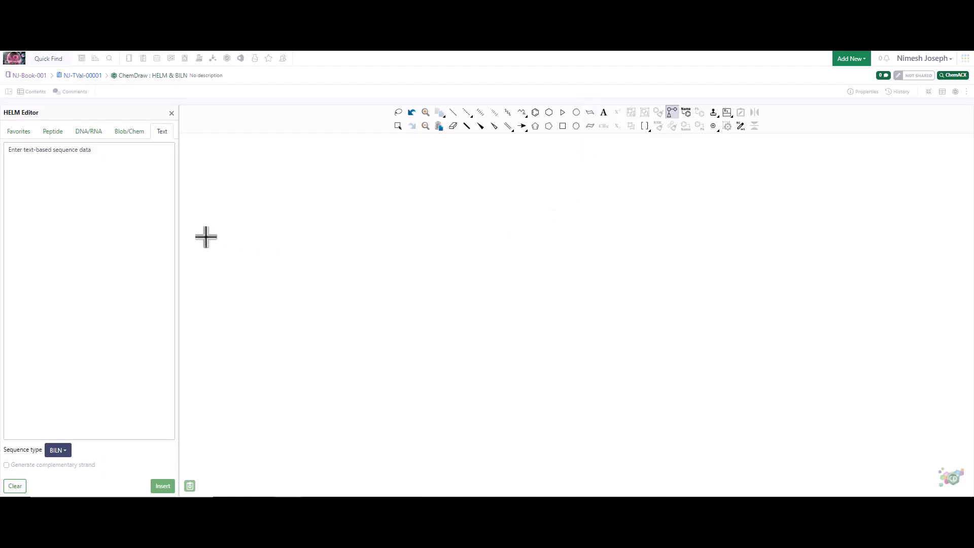
{"action": "left_click", "coordinate": [52, 133]}
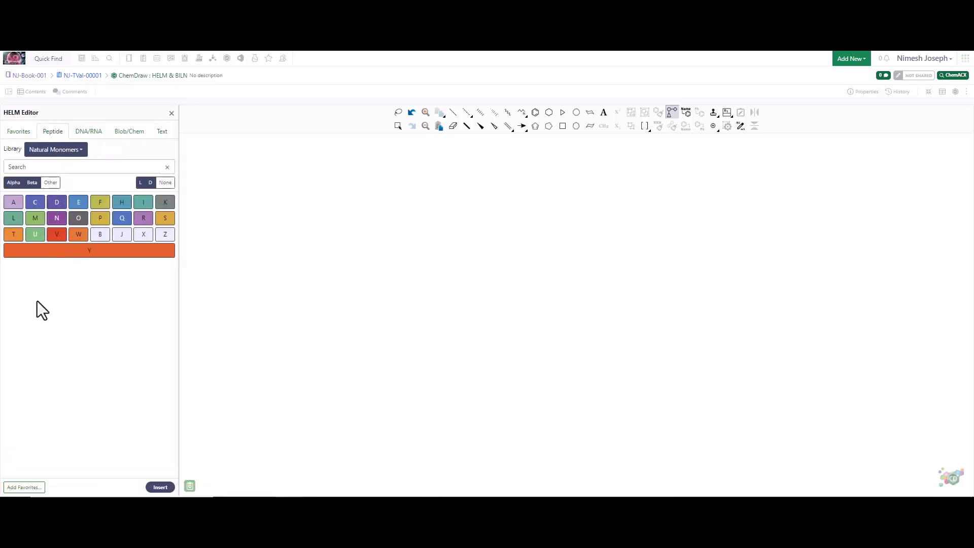
{"action": "left_click", "coordinate": [35, 202]}
{"action": "left_click", "coordinate": [38, 218]}
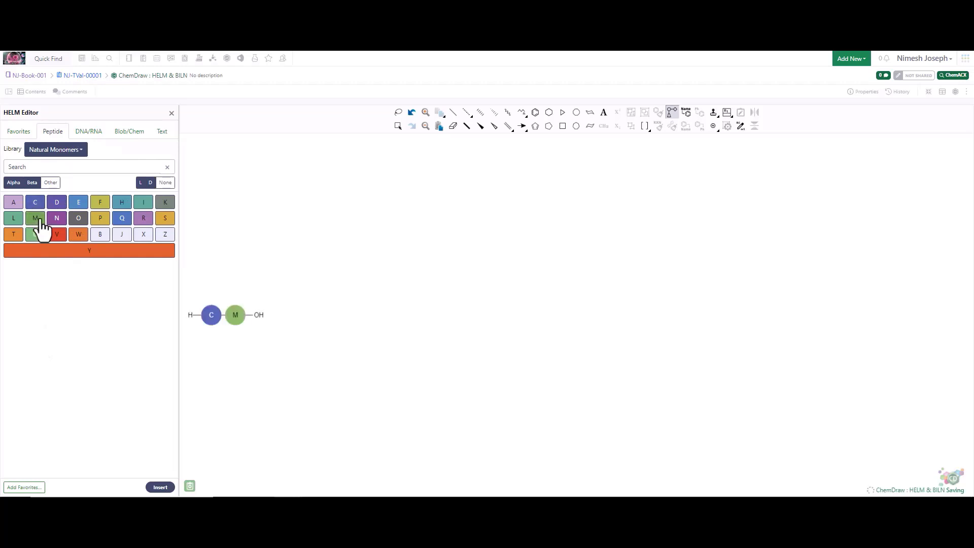
{"action": "left_click", "coordinate": [58, 220]}
{"action": "left_click", "coordinate": [100, 221]}
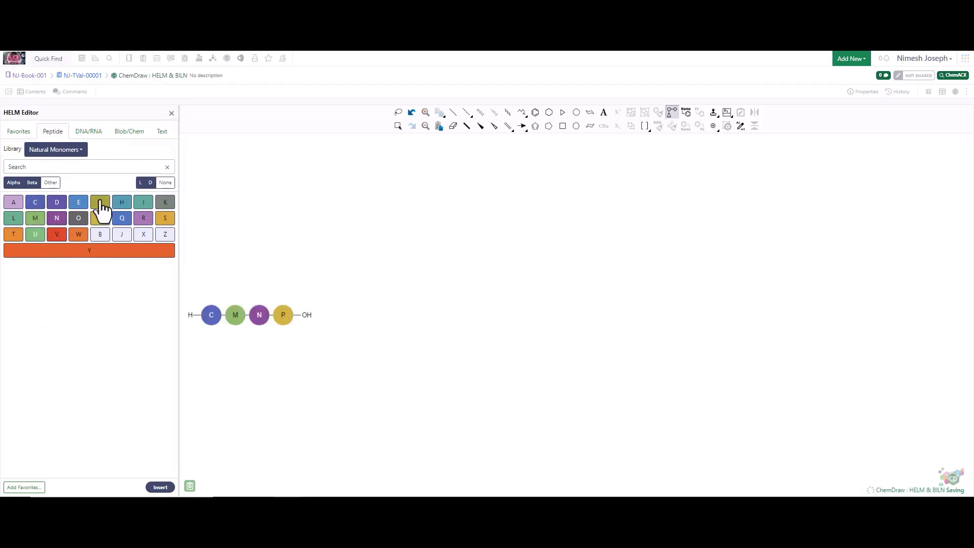
{"action": "left_click", "coordinate": [100, 203]}
{"action": "left_click", "coordinate": [144, 203]}
{"action": "left_click", "coordinate": [144, 218]}
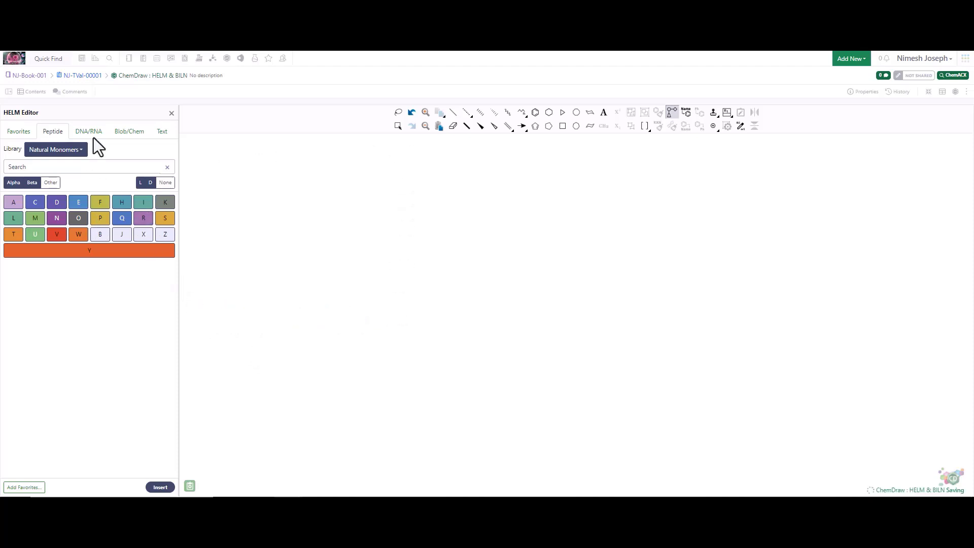
Step: Look through the ribose, base and phosphate choices for building DNA/RNA sequences in the HELM Editor
{"action": "left_click", "coordinate": [90, 134]}
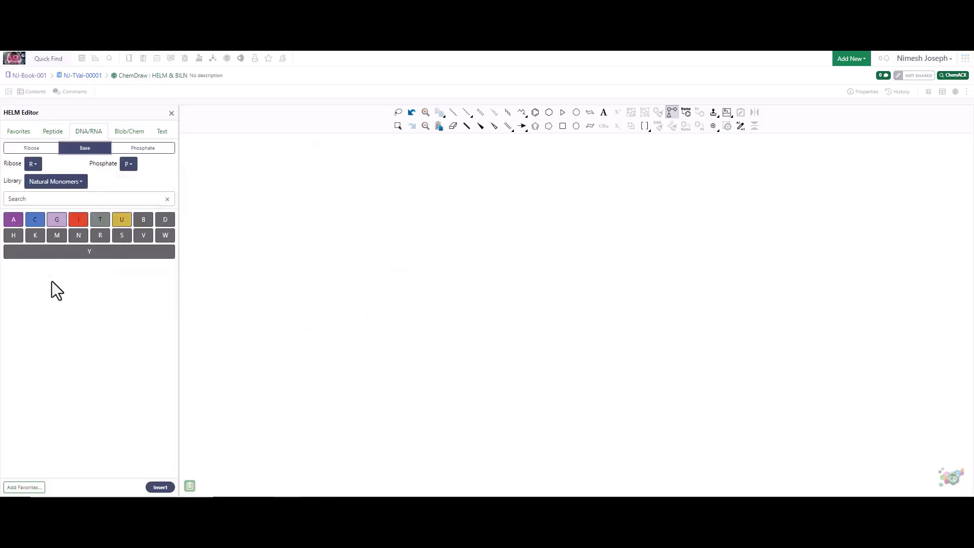
{"action": "left_click", "coordinate": [32, 150]}
{"action": "left_click", "coordinate": [85, 150]}
{"action": "left_click", "coordinate": [136, 151]}
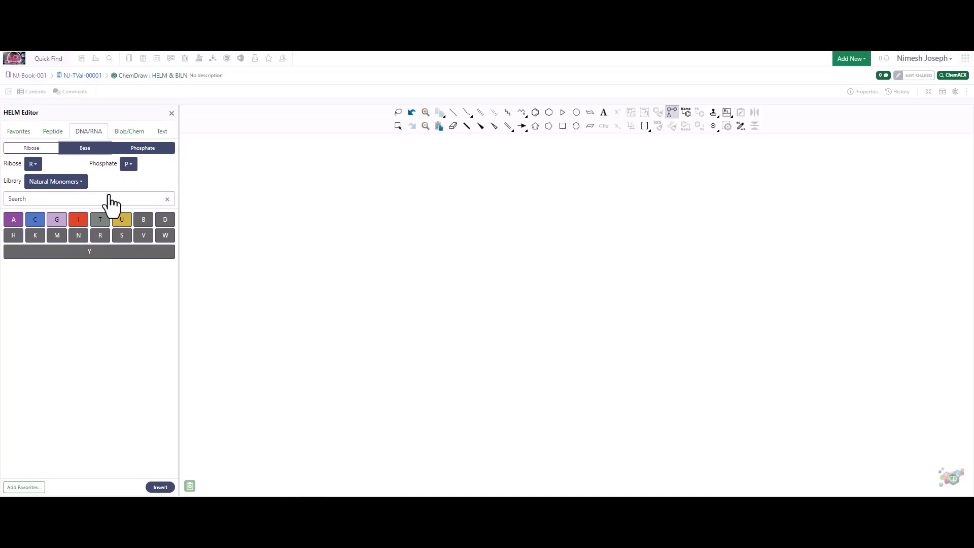
{"action": "mouse_move", "coordinate": [91, 228]}
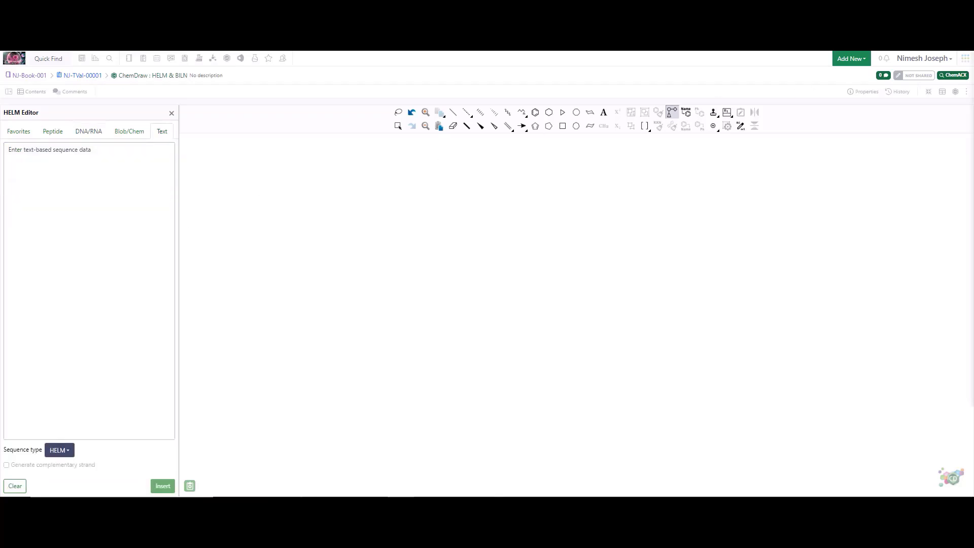
Step: Insert a structure from the HELM text RNA1{R(U)P.R(T)P.R(G)P.R(C)P.R(A)}$$$$ into the drawing
{"action": "left_click", "coordinate": [43, 150]}
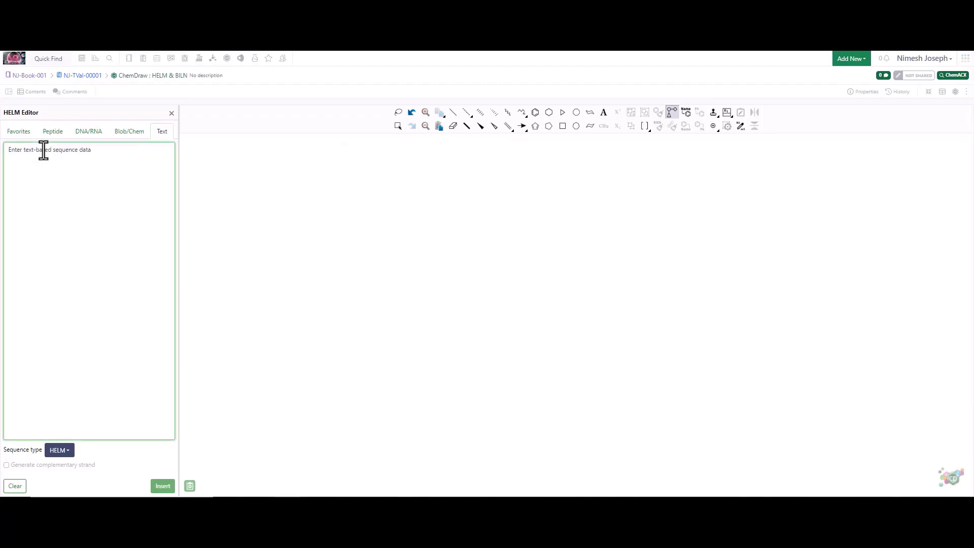
{"action": "type", "text": "RNA1{R(U)P.R(T)P.R(G)P.R(C)P.R(A)}$$$$"}
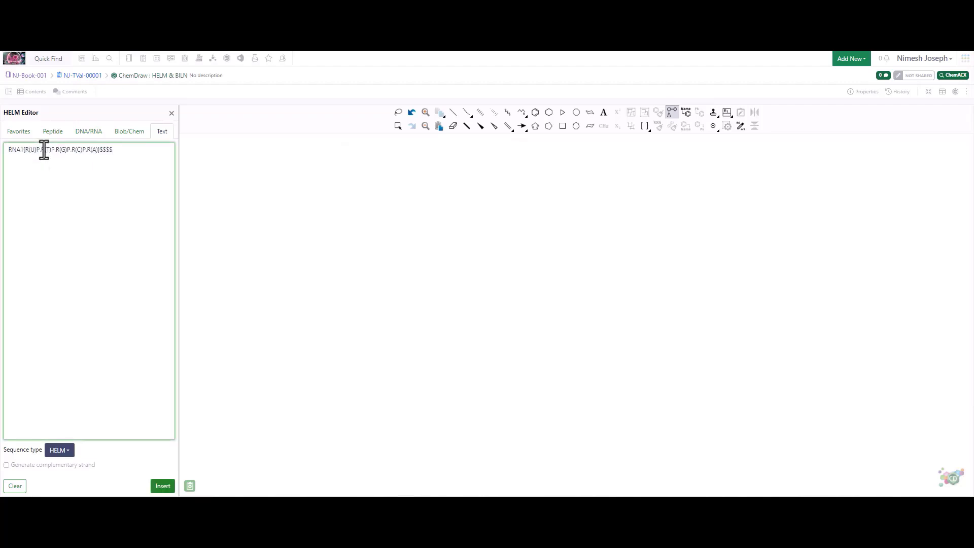
{"action": "left_click", "coordinate": [162, 486]}
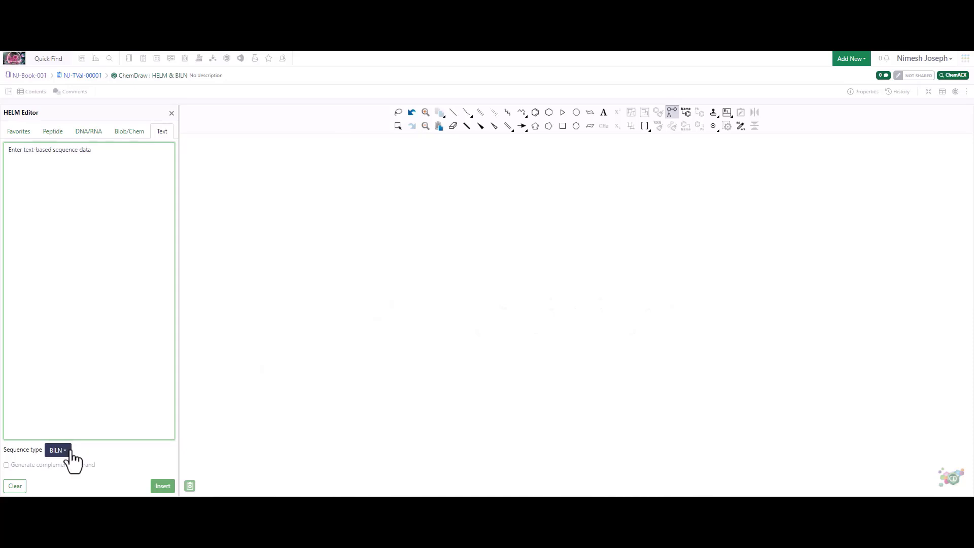
Step: Set the sequence type to BILN and insert the peptide A-R(1,3)-C(1,3)-H(2,3)-C-P-S(2,3) into the drawing
{"action": "left_click", "coordinate": [69, 450]}
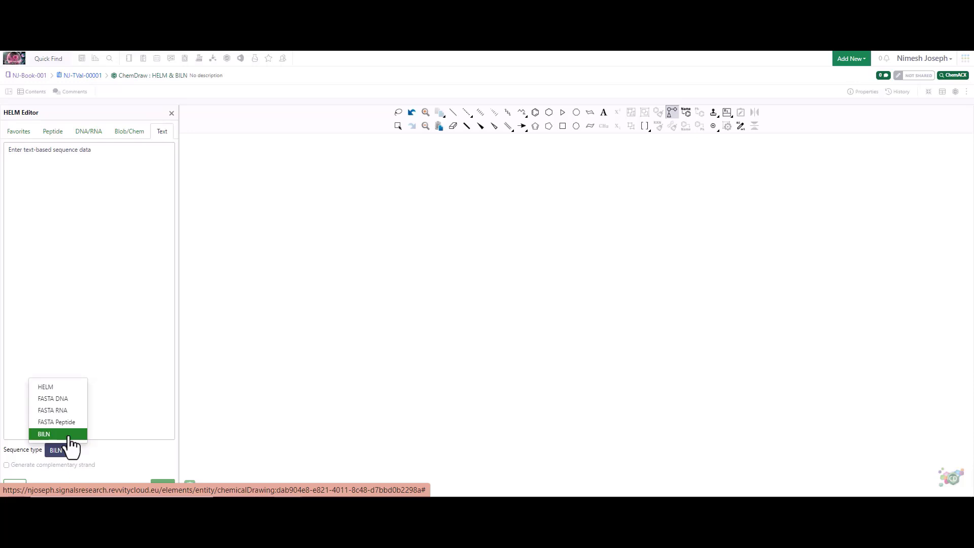
{"action": "left_click", "coordinate": [69, 435]}
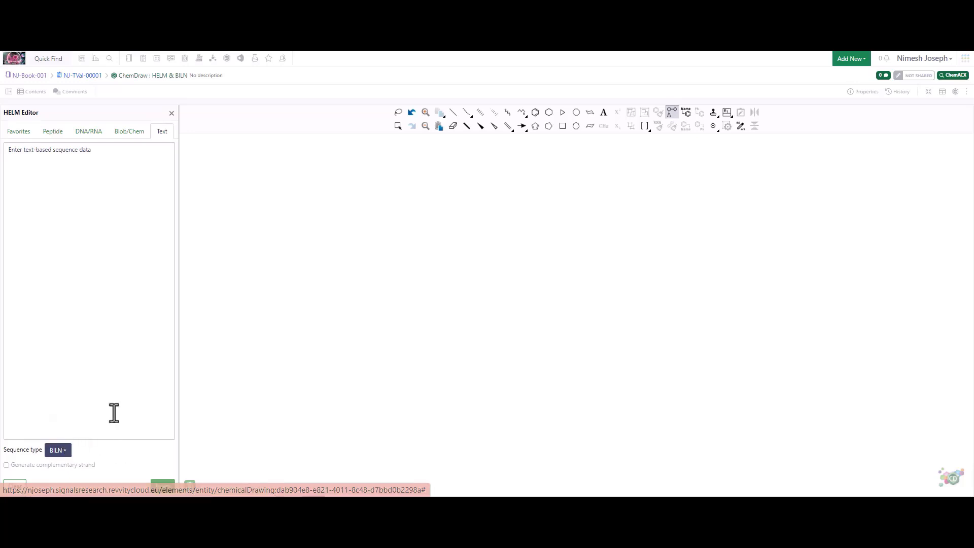
{"action": "left_click", "coordinate": [36, 153]}
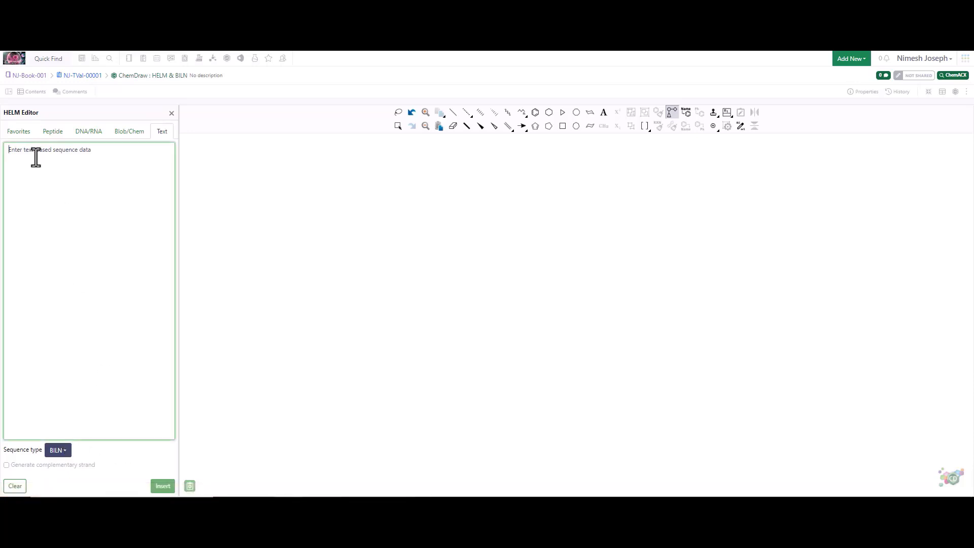
{"action": "type", "text": "A-R(1,3)-K(1,3)-H(2,3)-C-P-S(2,3)"}
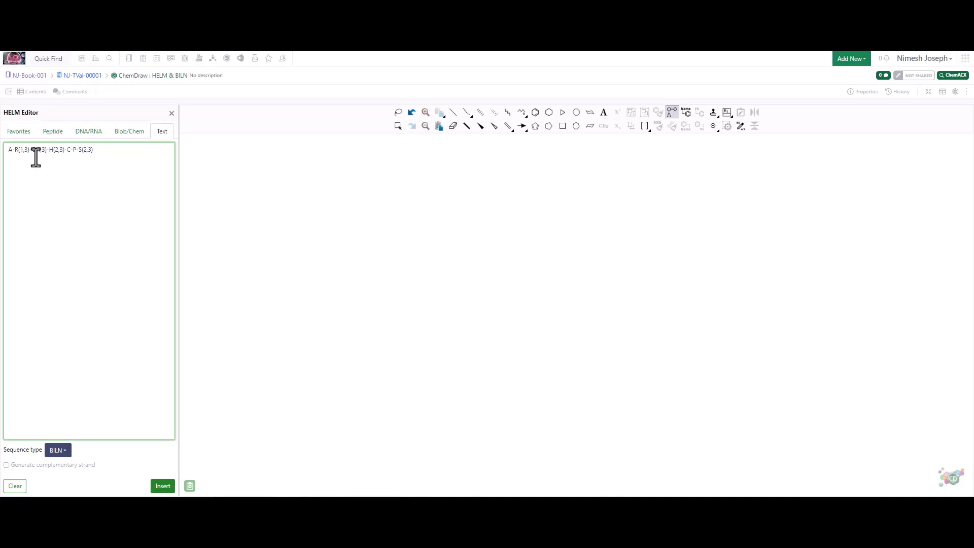
{"action": "left_click", "coordinate": [163, 486]}
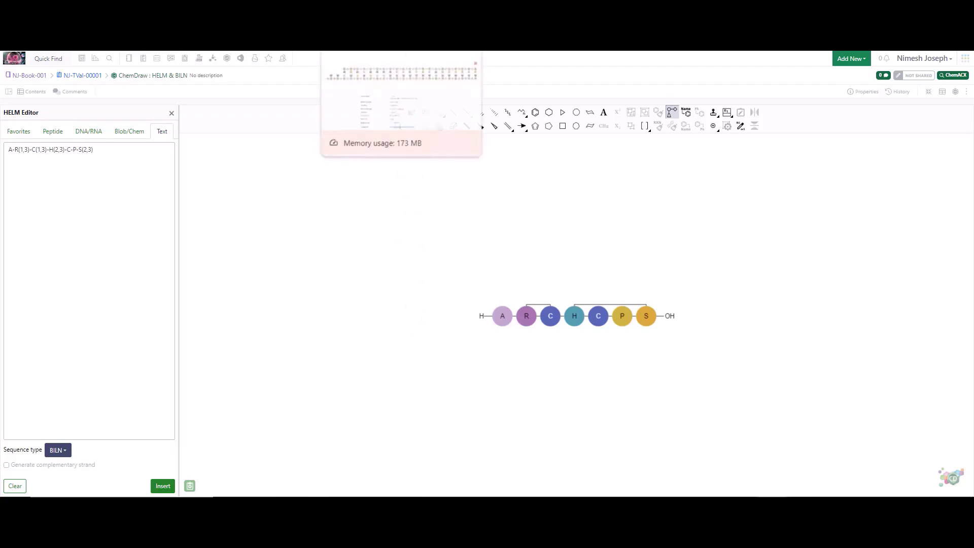
Step: Search the notebook by a Chemical filter using the 4-(dimethylamino)pyridine structure with substructure matching
{"action": "left_click", "coordinate": [368, 4]}
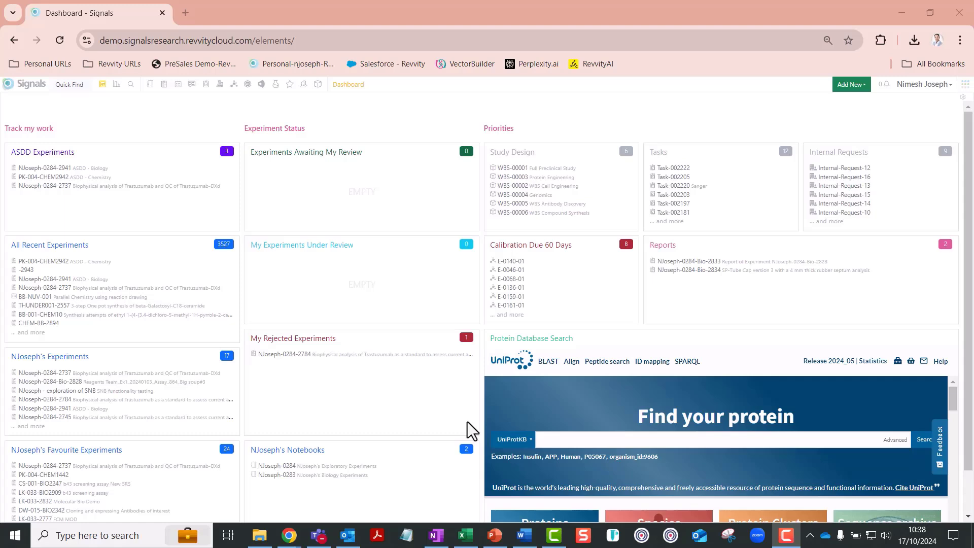
{"action": "left_click", "coordinate": [131, 84]}
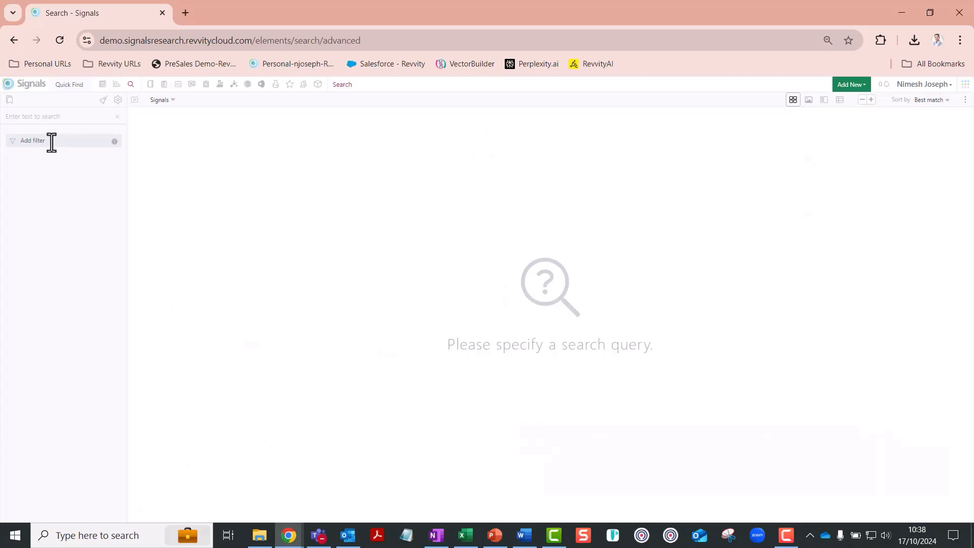
{"action": "left_click", "coordinate": [52, 142]}
{"action": "left_click", "coordinate": [53, 153]}
{"action": "left_click", "coordinate": [45, 168]}
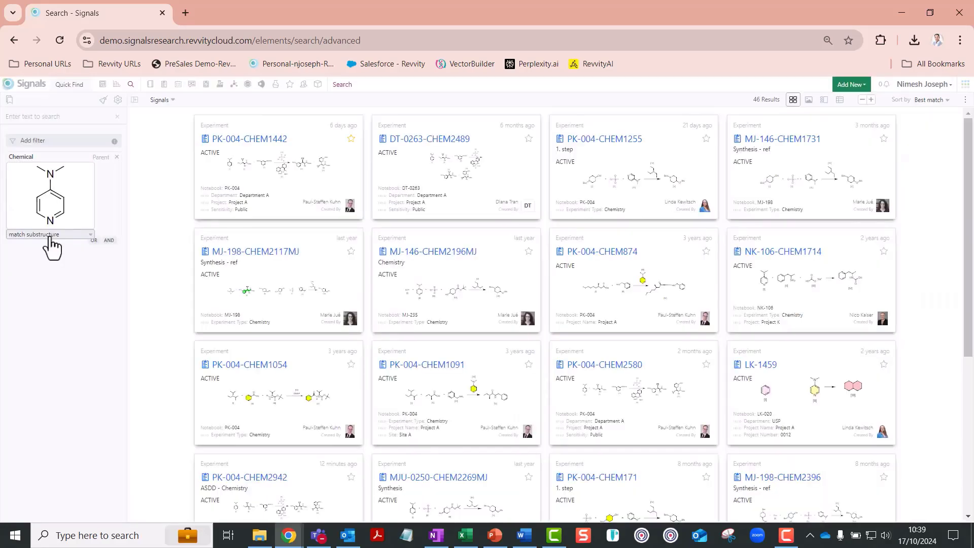
Step: Look through the structure match options and restrict the results to experiments by the creator of PK-004-CHEM1442
{"action": "left_click", "coordinate": [49, 236]}
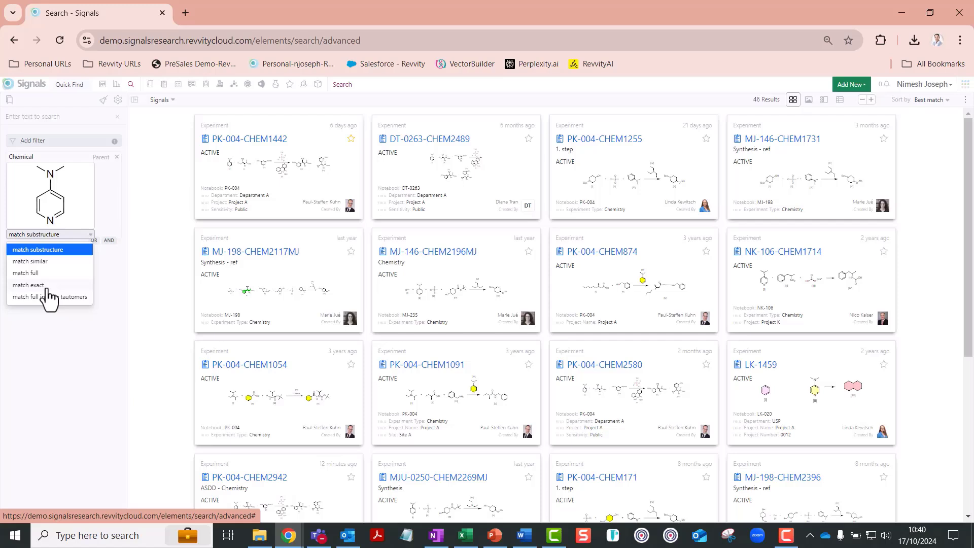
{"action": "left_click", "coordinate": [337, 212]}
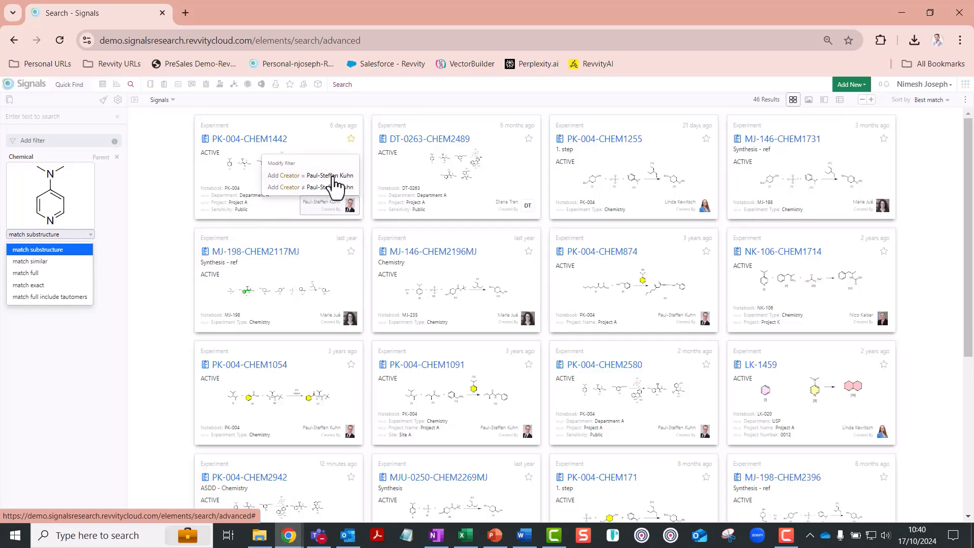
{"action": "left_click", "coordinate": [333, 175]}
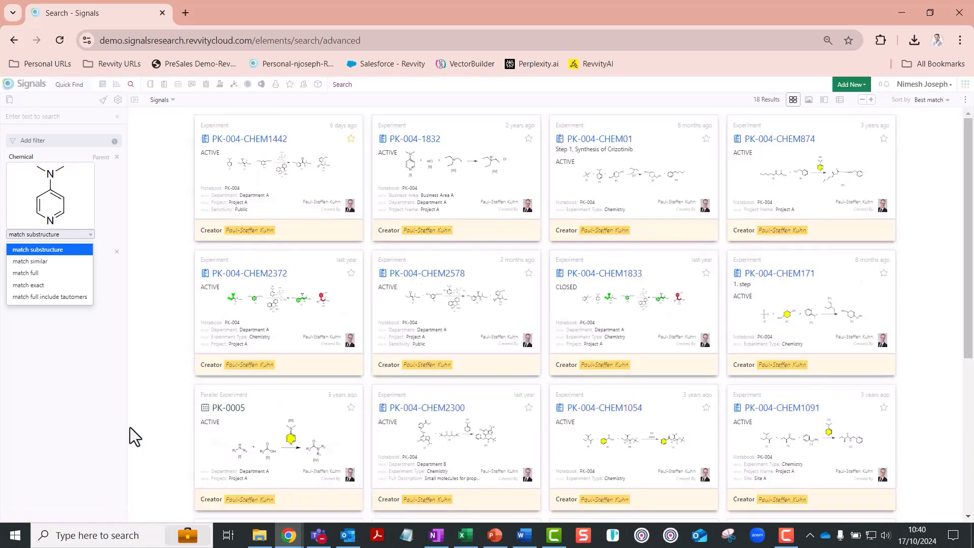
Step: Open experiment PK-004-CHEM2942 from the dashboard and review the reactants, products, solvents and conditions in its Reaction section
{"action": "left_click", "coordinate": [104, 86]}
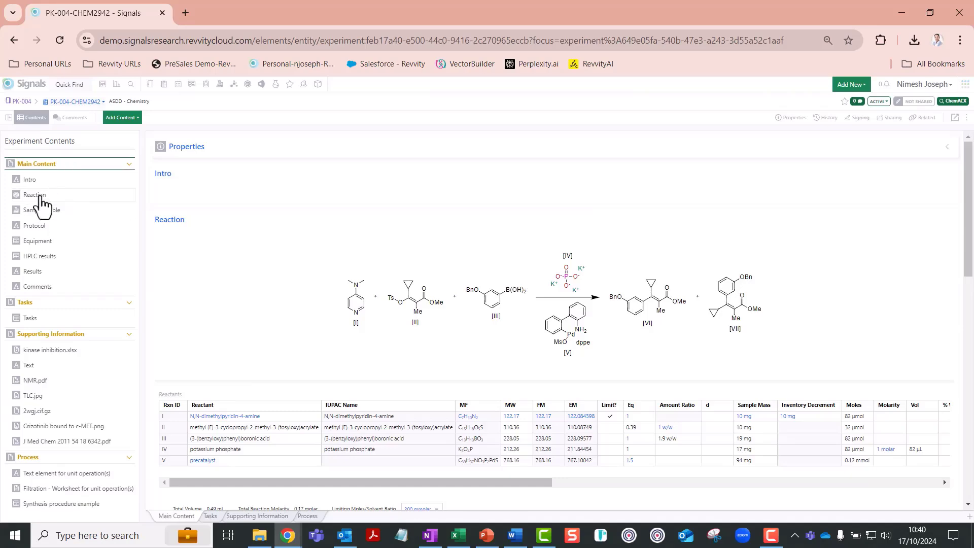
{"action": "left_click", "coordinate": [41, 199]}
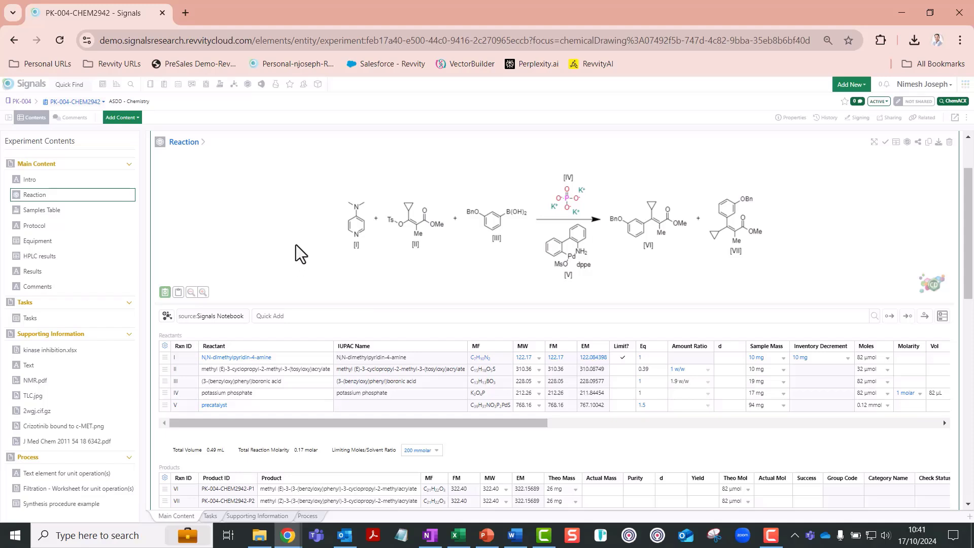
{"action": "scroll", "coordinate": [297, 245], "scroll_direction": "down", "scroll_amount": 1}
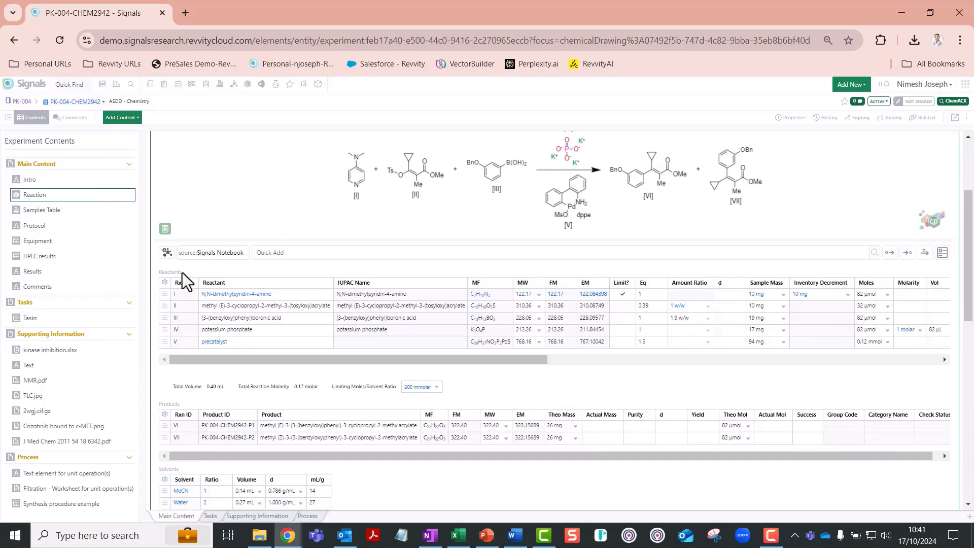
{"action": "scroll", "coordinate": [188, 342], "scroll_direction": "down", "scroll_amount": 2}
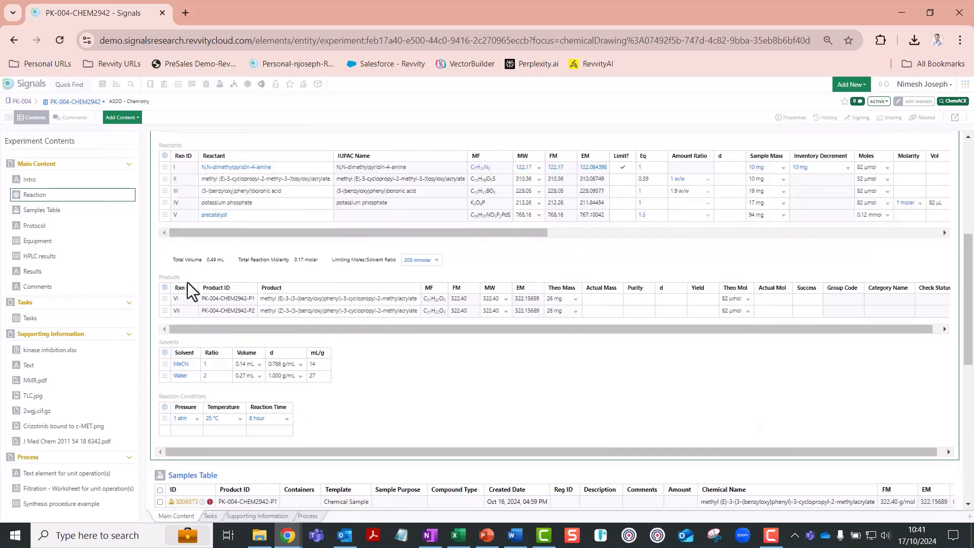
{"action": "scroll", "coordinate": [187, 282], "scroll_direction": "down", "scroll_amount": 1}
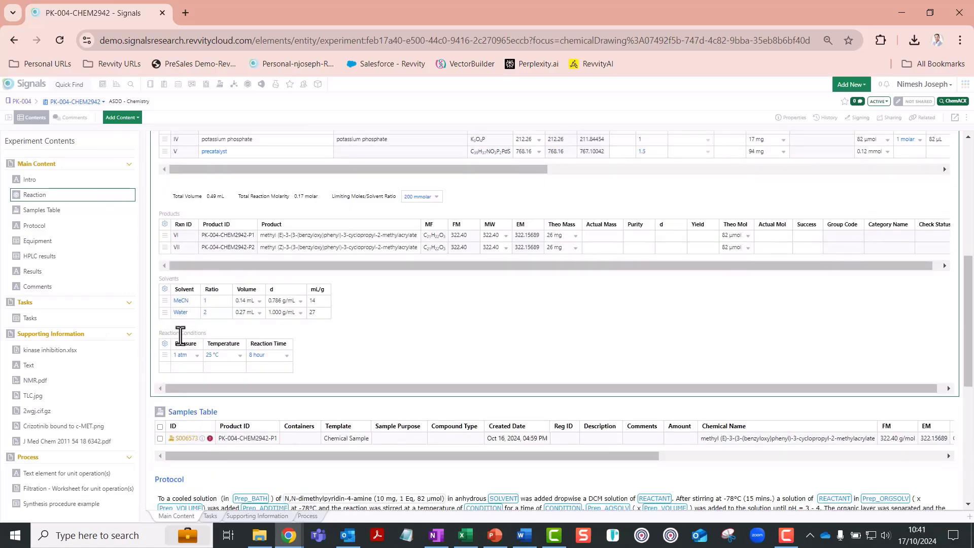
{"action": "scroll", "coordinate": [491, 339], "scroll_direction": "up", "scroll_amount": 5}
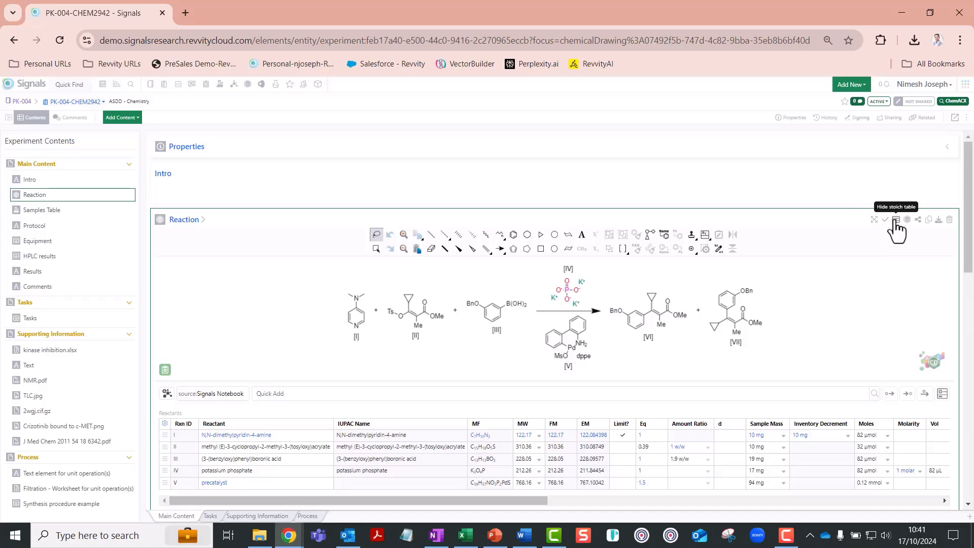
Step: Hide the reaction's stoichiometry table, show it again, and activate the chemical drawing for editing
{"action": "left_click", "coordinate": [896, 220]}
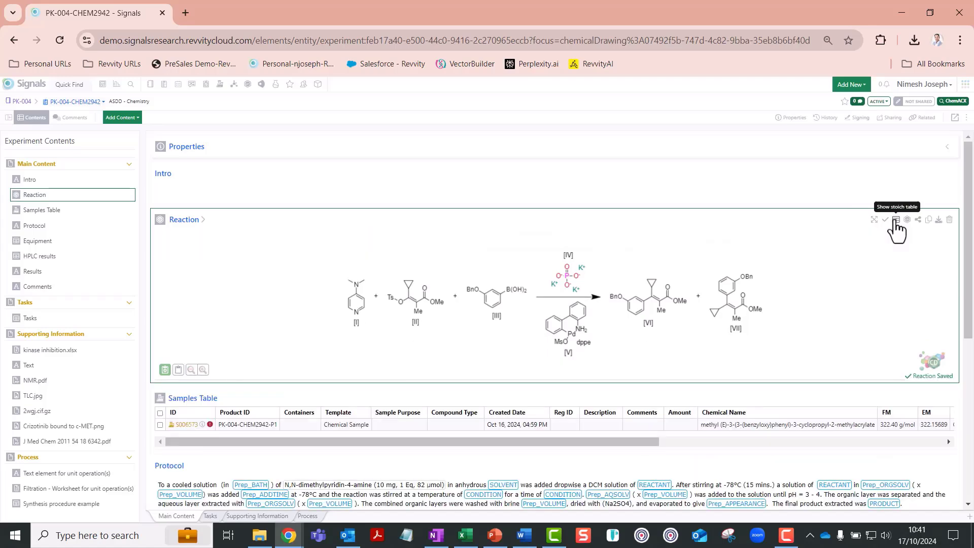
{"action": "left_click", "coordinate": [896, 220]}
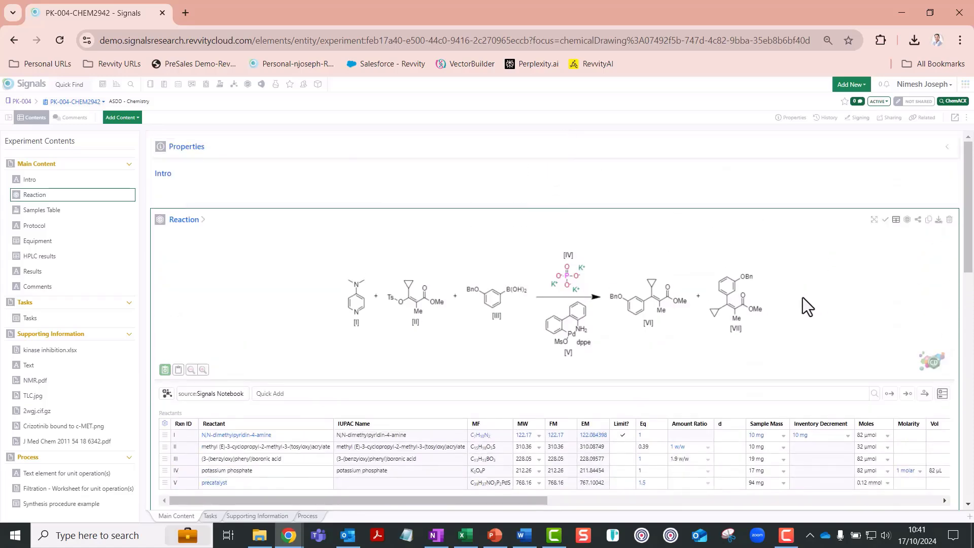
{"action": "left_click", "coordinate": [307, 297]}
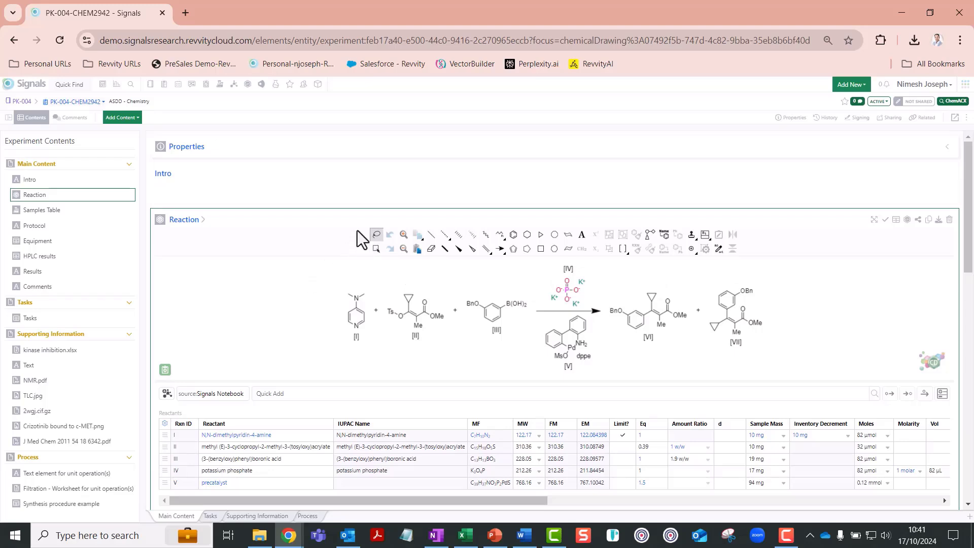
Step: View the supplier sources for Caffeine in ChemACX and look up DMAP in the reaction's Quick Add with Signals Notebook as source
{"action": "left_click", "coordinate": [961, 103]}
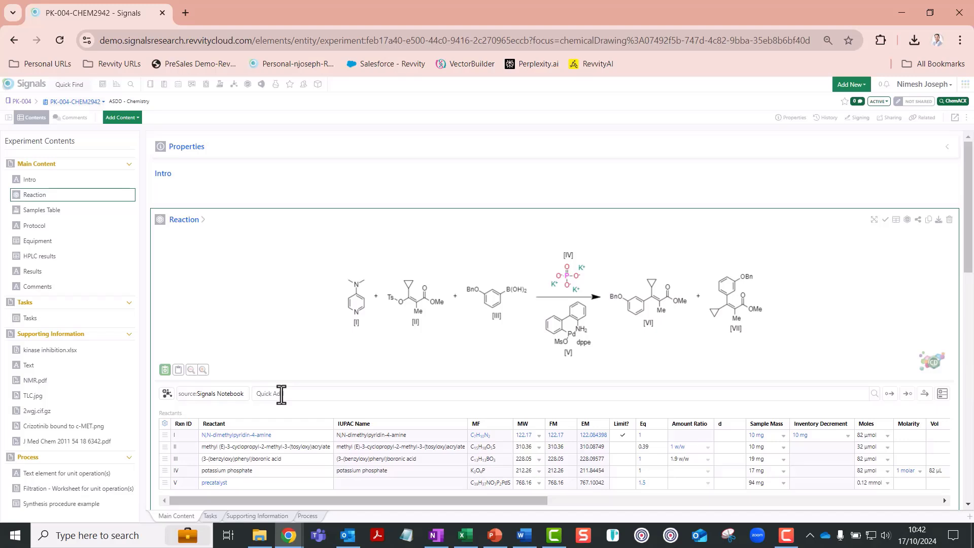
{"action": "left_click", "coordinate": [281, 394]}
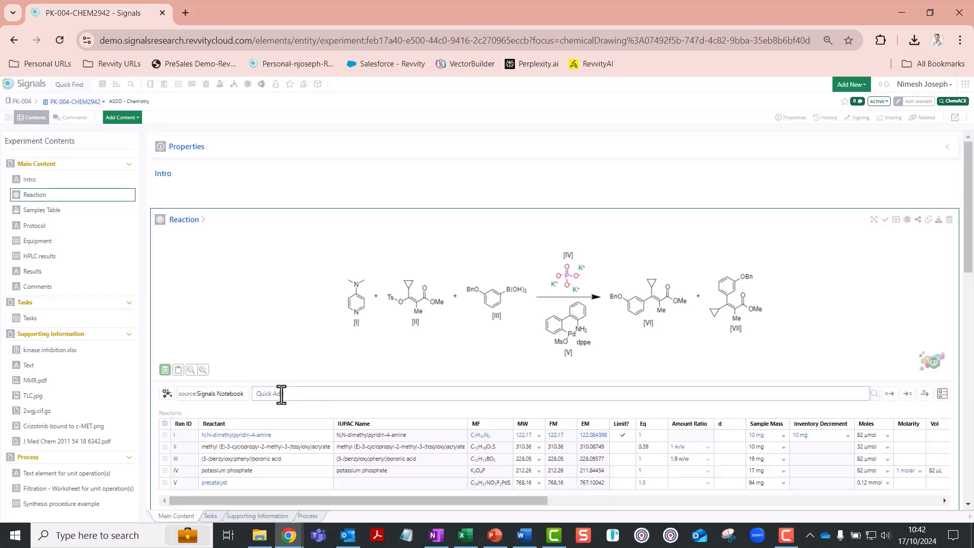
{"action": "type", "text": "DMAP"}
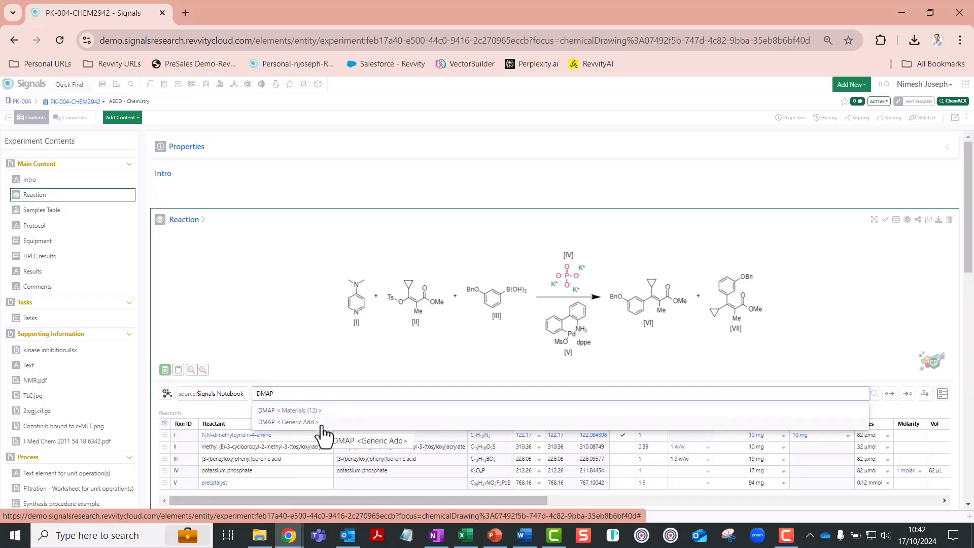
Step: Examine the Material ID and GHS safety columns of the Reactants table
{"action": "scroll", "coordinate": [233, 289], "scroll_direction": "down", "scroll_amount": 2}
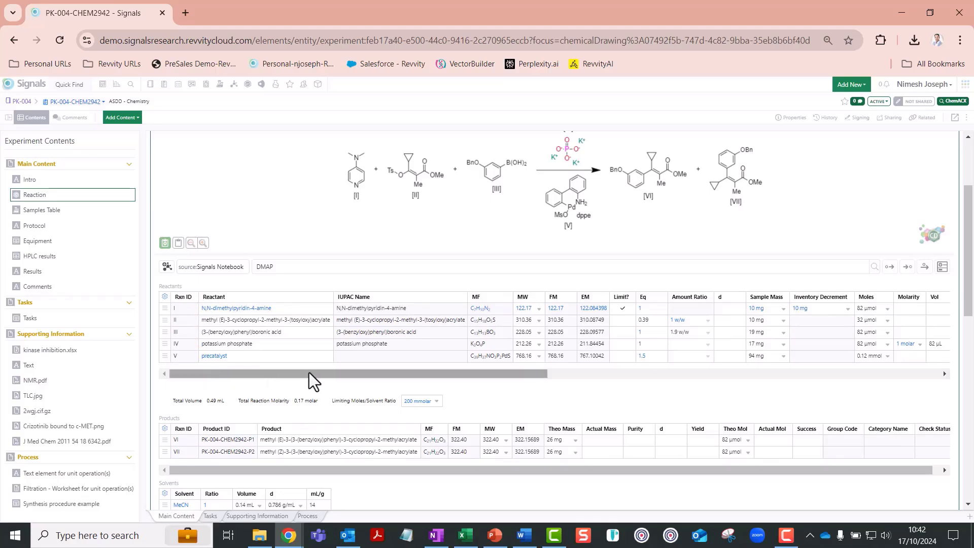
{"action": "left_click_drag", "start_coordinate": [398, 373], "coordinate": [527, 376]}
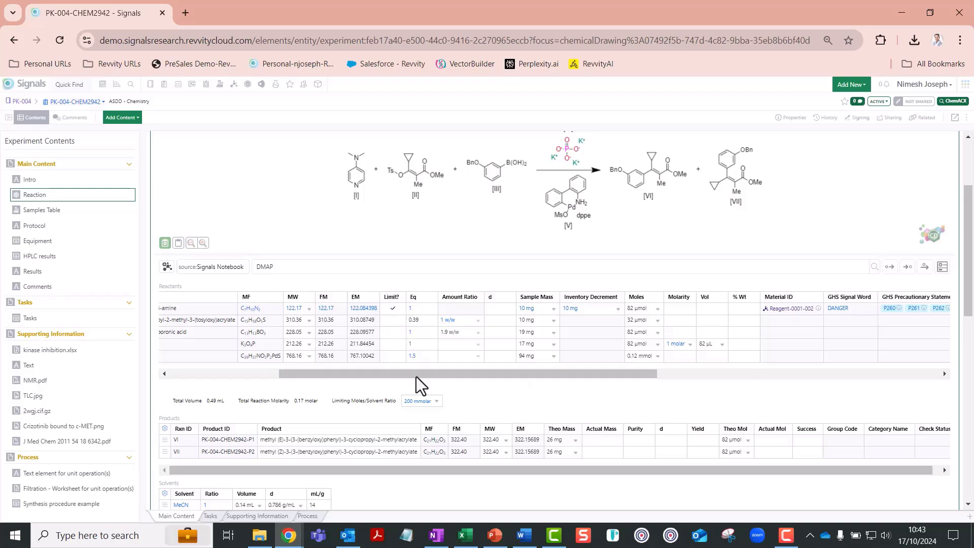
{"action": "left_click_drag", "start_coordinate": [424, 376], "coordinate": [352, 376]}
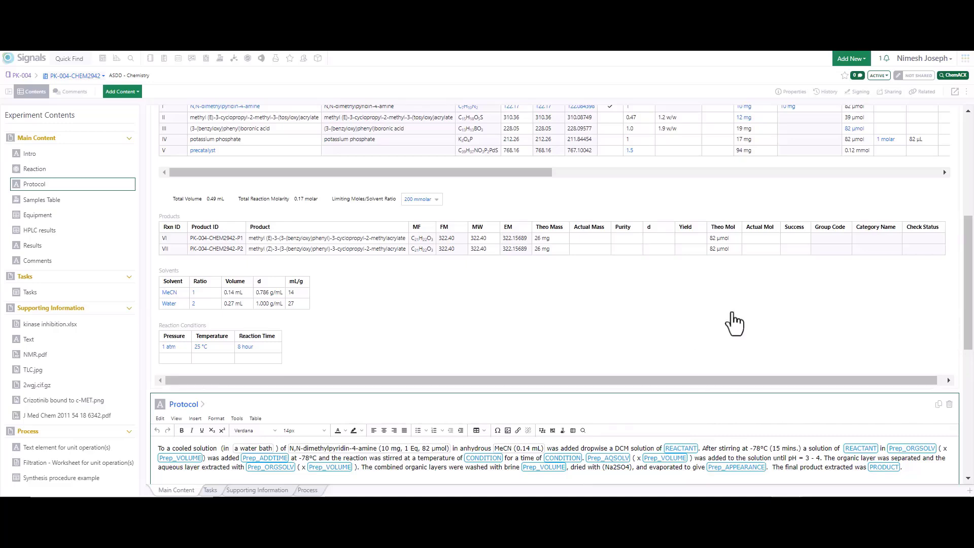
Step: Set the sample mass of N,N-dimethylpyridin-4-amine in the Reactants table to 20 mg
{"action": "scroll", "coordinate": [734, 321], "scroll_direction": "up", "scroll_amount": 1}
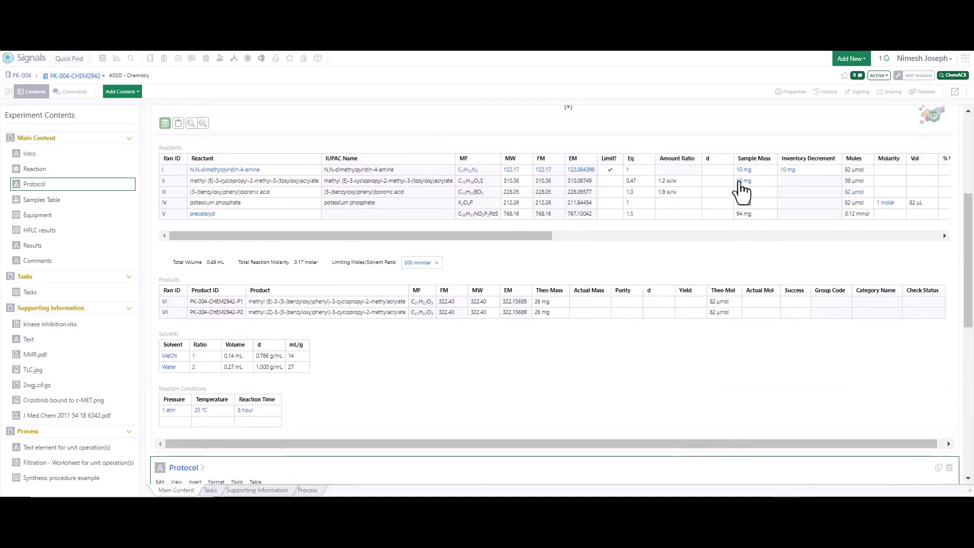
{"action": "left_click", "coordinate": [741, 172]}
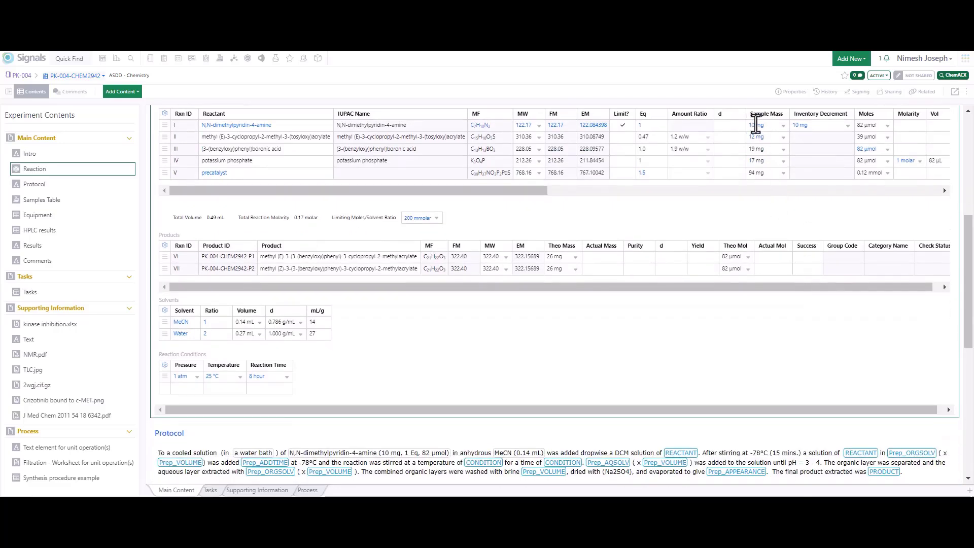
{"action": "double_click", "coordinate": [748, 125]}
{"action": "type", "text": "2"}
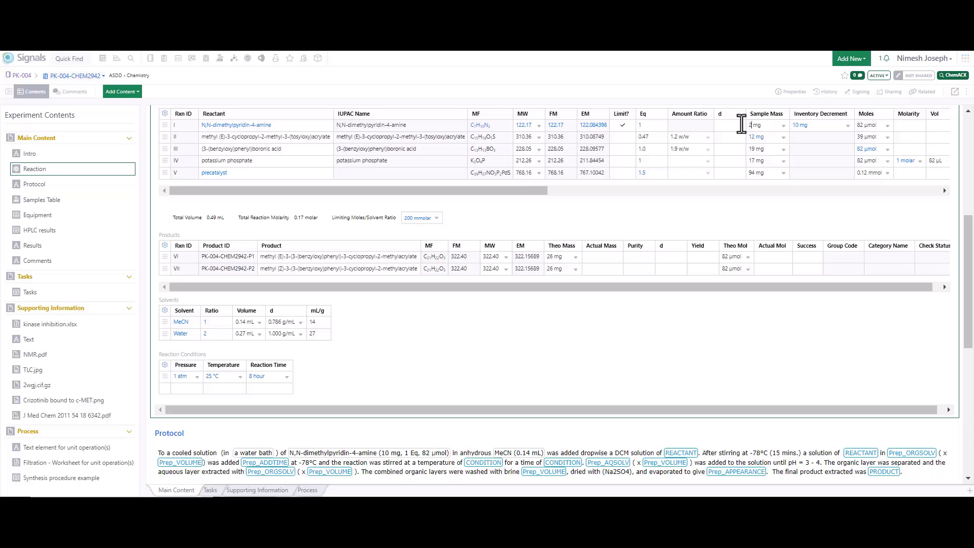
{"action": "type", "text": "0"}
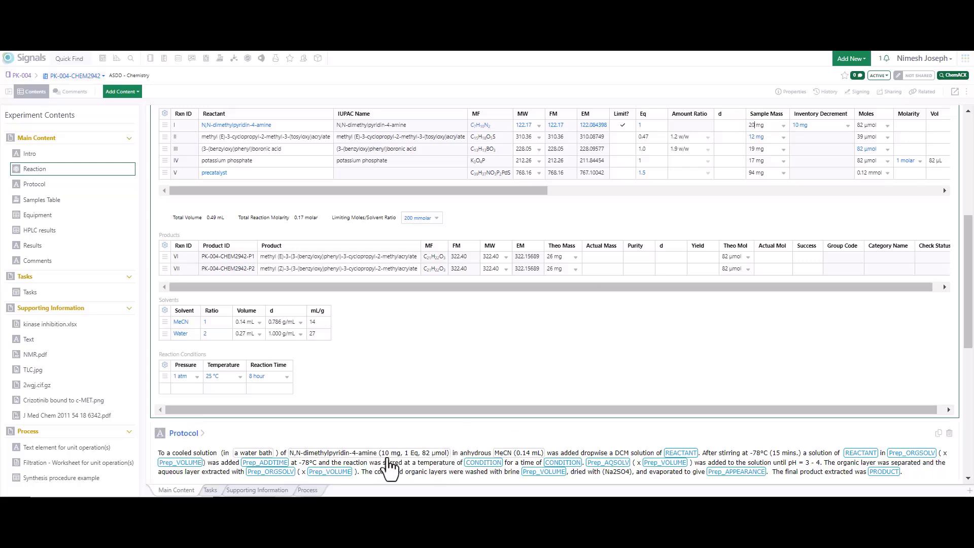
{"action": "key", "text": "Return"}
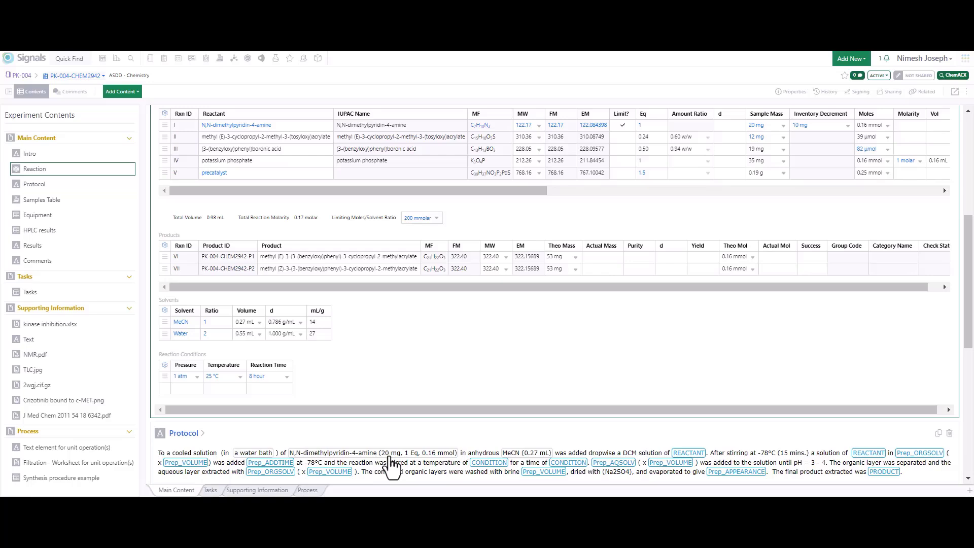
Step: Fill the first REACTANT placeholder in the Protocol text with methyl (E)-3-cyclopropyl-2-methyl-3-(tosyloxy)acrylate
{"action": "left_click", "coordinate": [491, 452]}
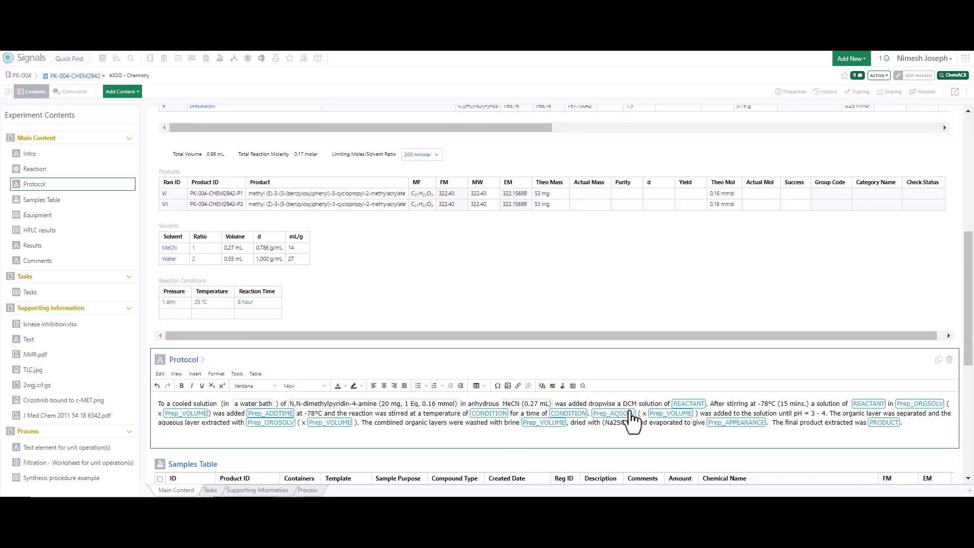
{"action": "left_click", "coordinate": [690, 405]}
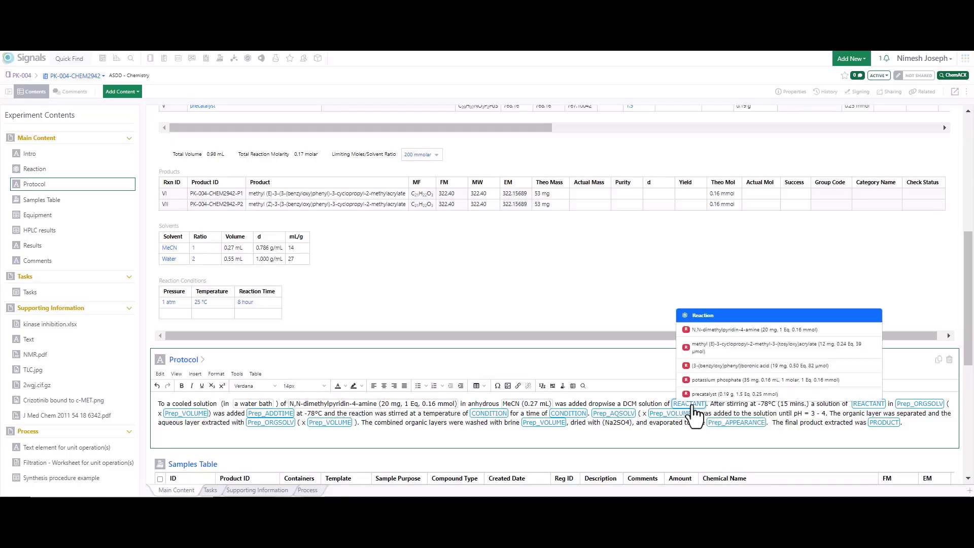
{"action": "left_click", "coordinate": [715, 349]}
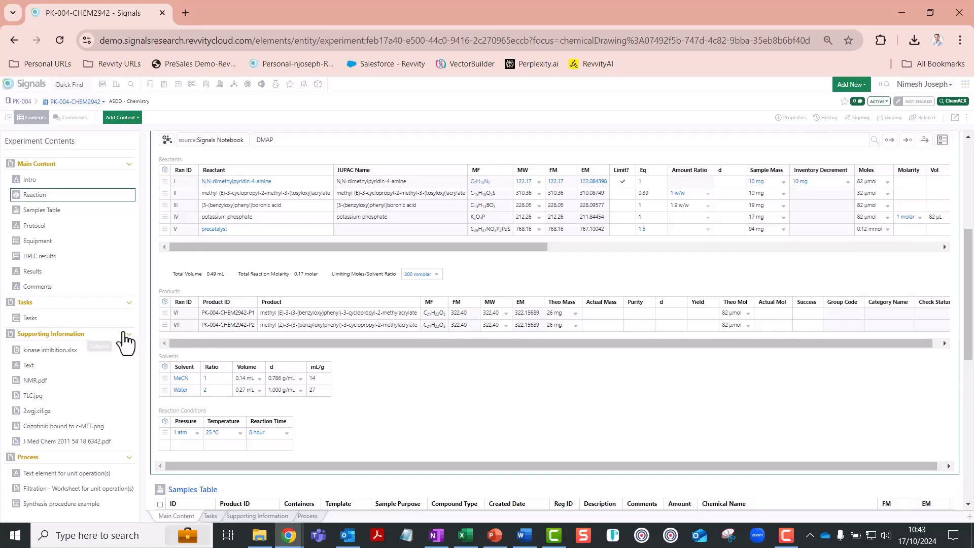
Step: Create one Chemical Sample from the reaction product methyl (Z)-3-(3-(benzyloxy)phenyl)-3-cyclopropyl-2-methylacrylate
{"action": "left_click", "coordinate": [138, 118]}
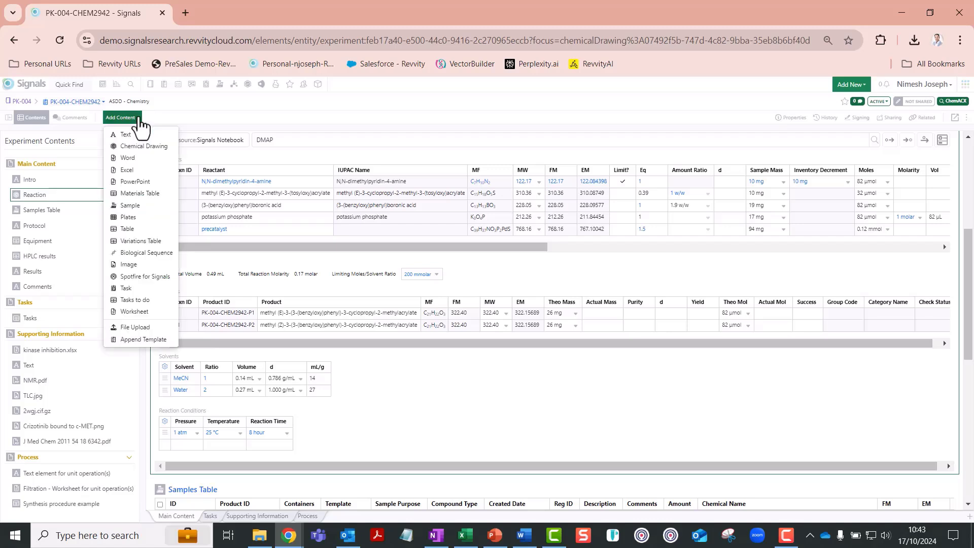
{"action": "left_click", "coordinate": [130, 206]}
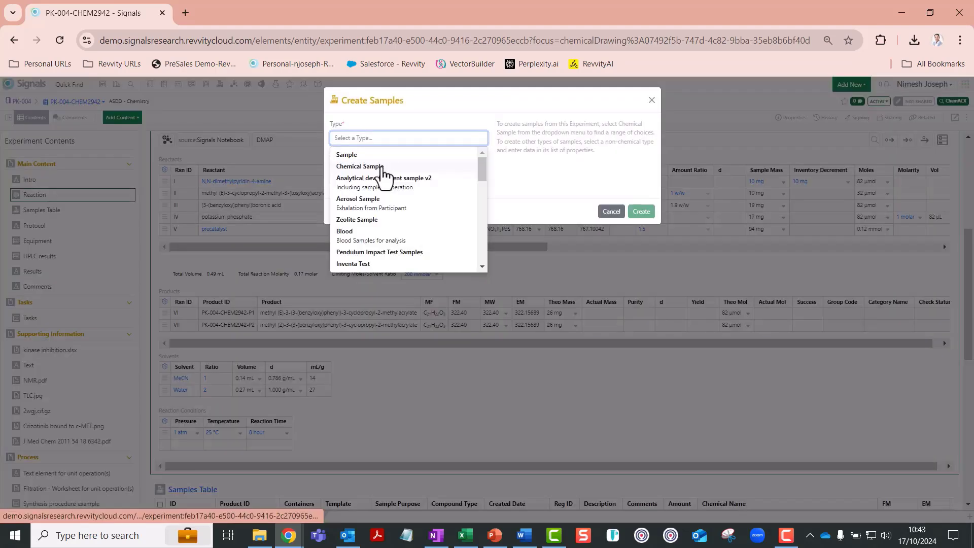
{"action": "left_click", "coordinate": [381, 167]}
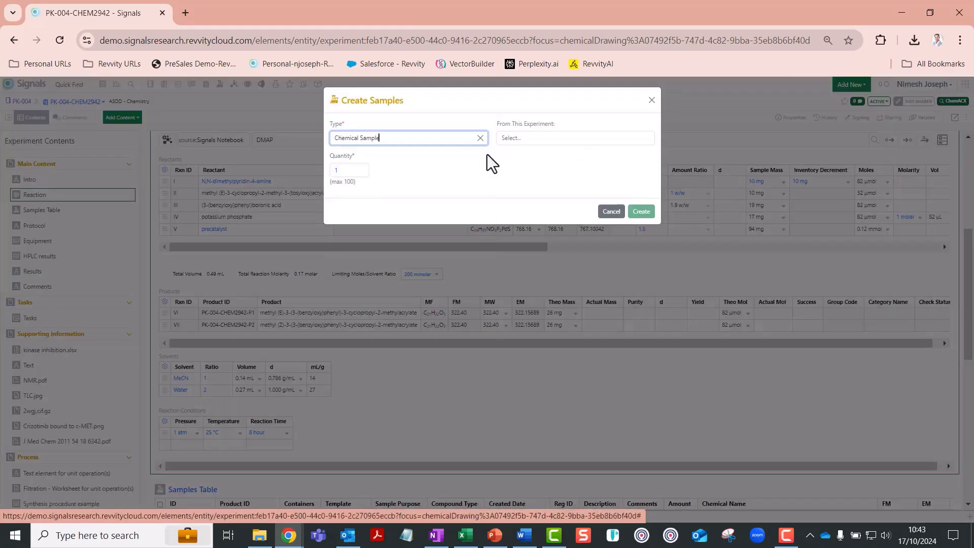
{"action": "left_click", "coordinate": [527, 136]}
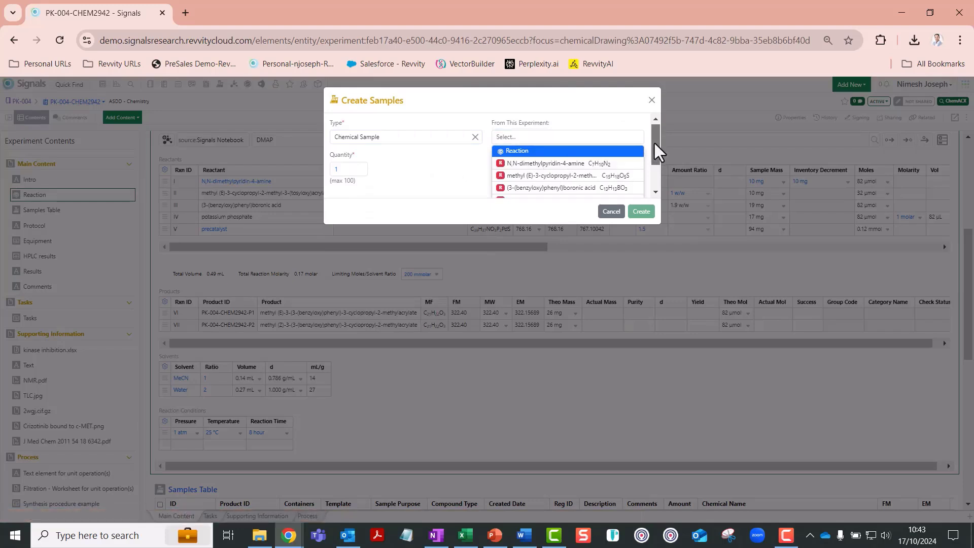
{"action": "left_click_drag", "start_coordinate": [653, 141], "coordinate": [649, 177]}
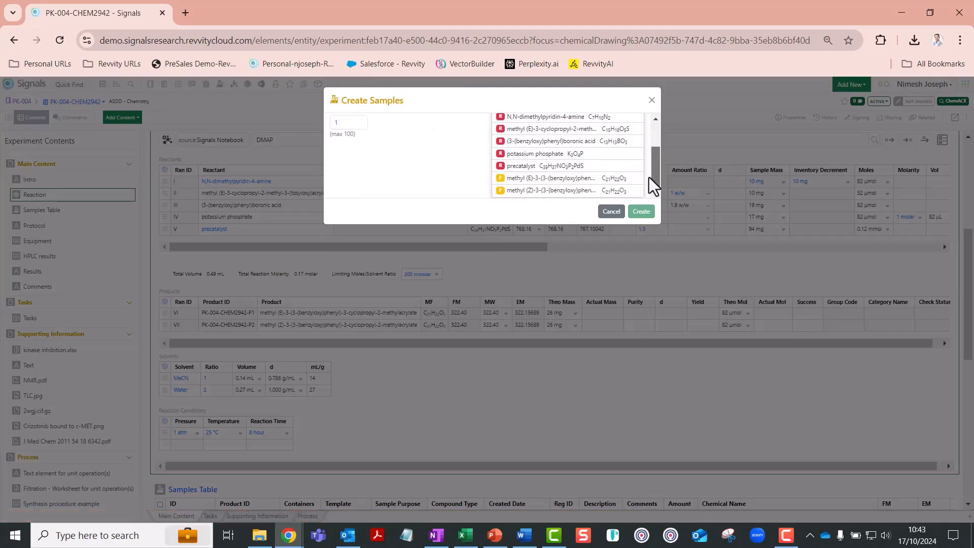
{"action": "left_click", "coordinate": [556, 191]}
{"action": "left_click", "coordinate": [640, 212]}
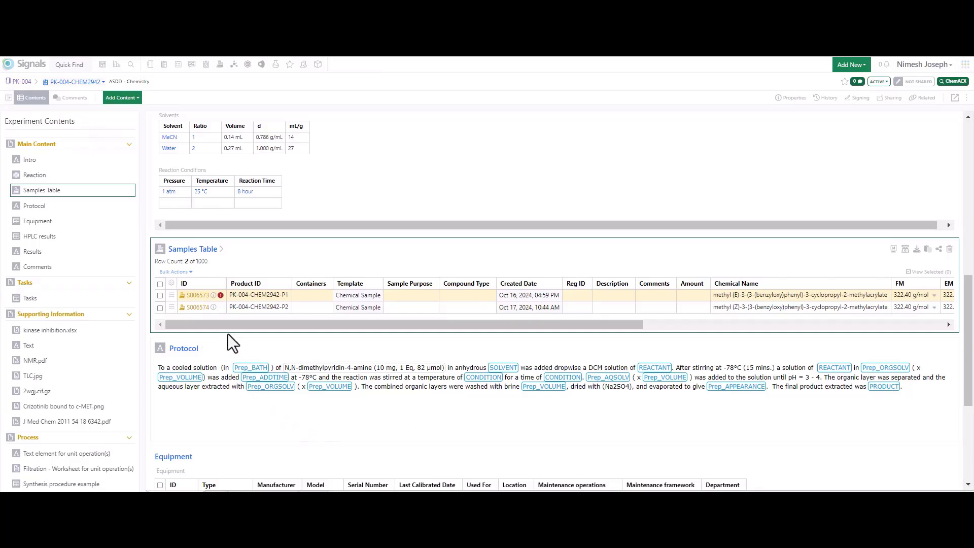
Step: Review the row actions for sample S006574, and examine the experiment's Tasks table for the linked 1H-NMR task
{"action": "left_click", "coordinate": [171, 307]}
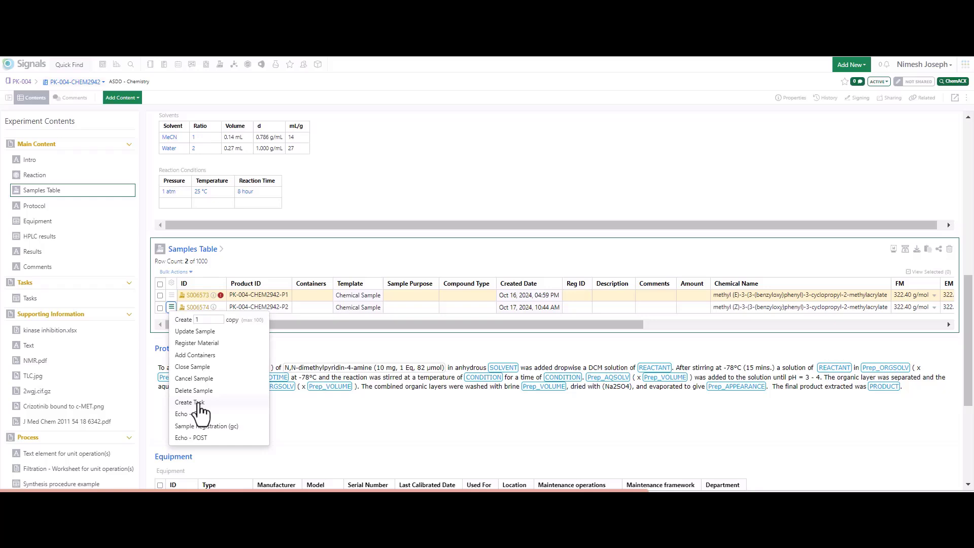
{"action": "left_click", "coordinate": [32, 300]}
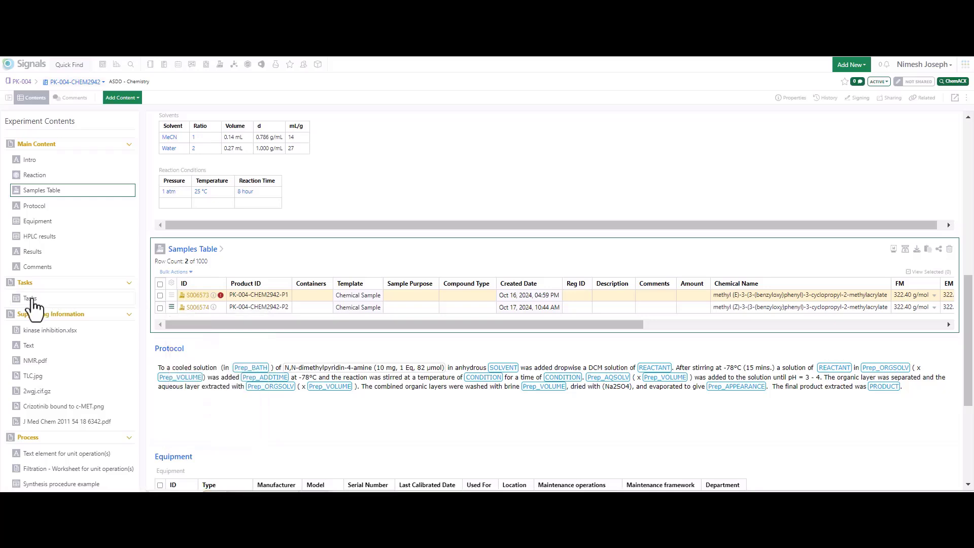
{"action": "left_click", "coordinate": [32, 301]}
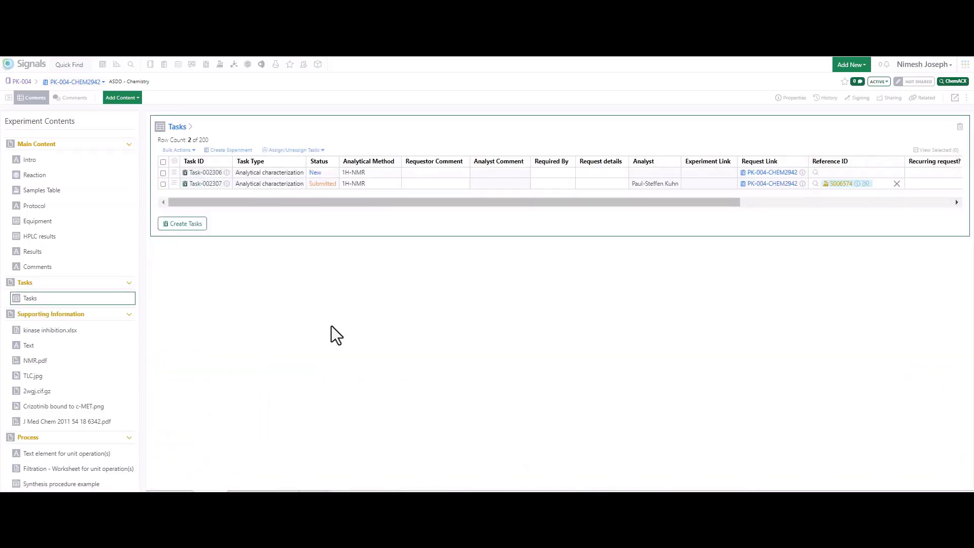
{"action": "left_click", "coordinate": [192, 186]}
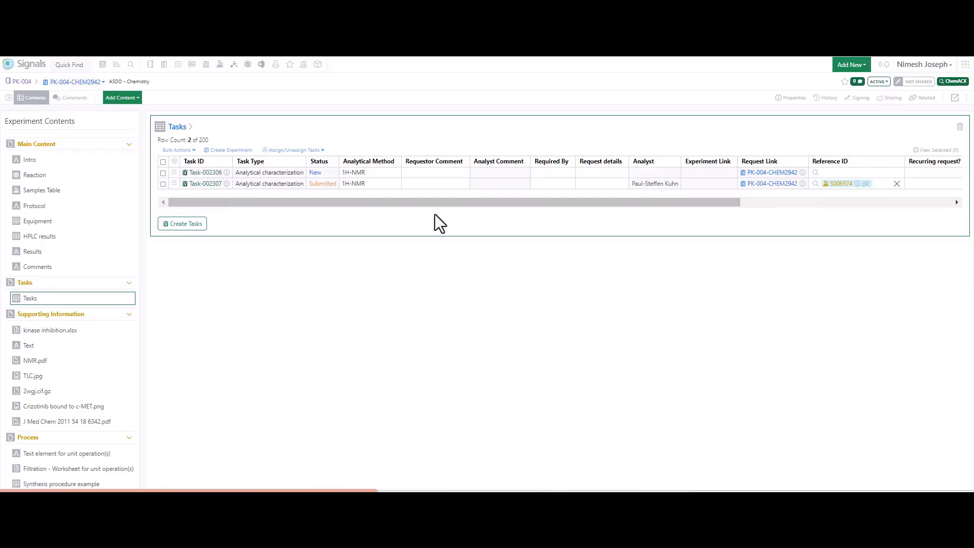
{"action": "left_click_drag", "start_coordinate": [598, 203], "coordinate": [704, 203]}
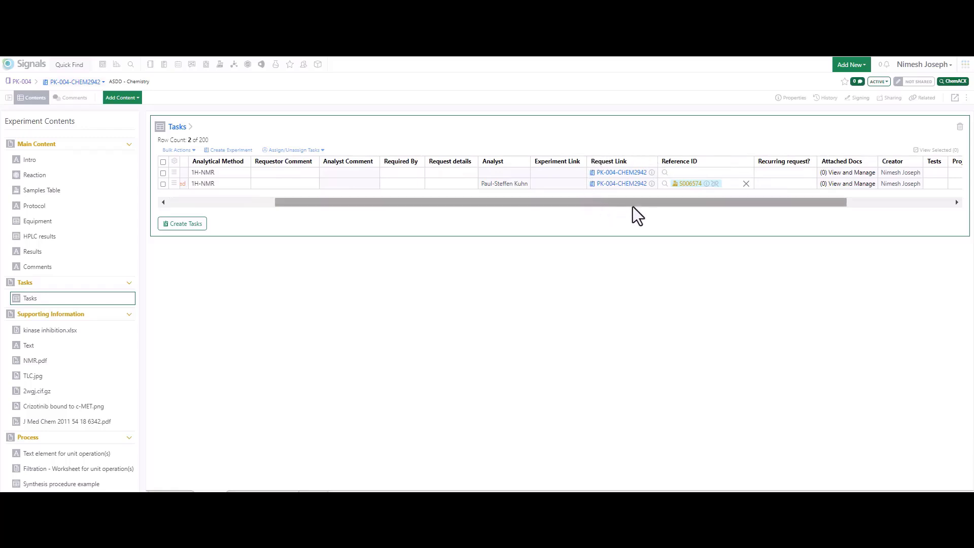
{"action": "left_click", "coordinate": [703, 186]}
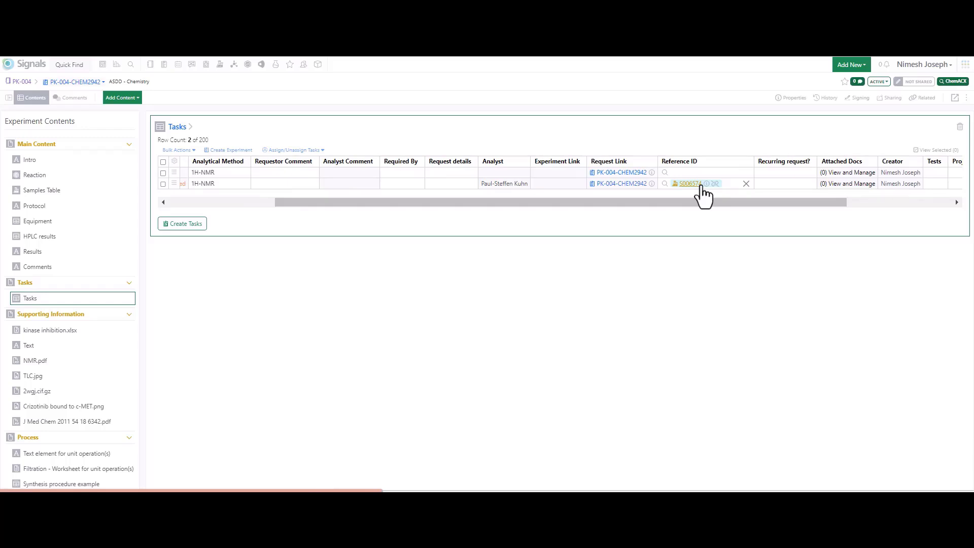
{"action": "left_click_drag", "start_coordinate": [407, 203], "coordinate": [300, 206]}
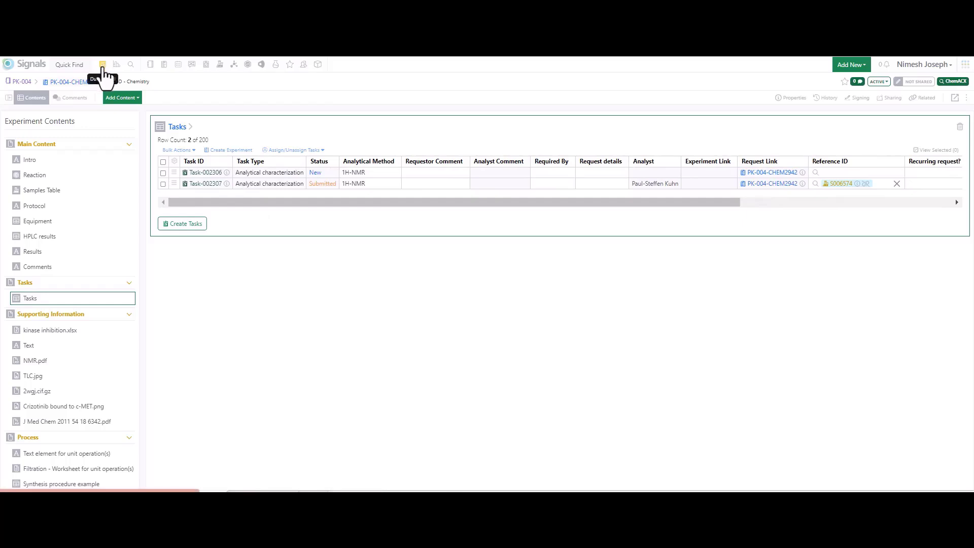
Step: Go to the system-wide task list and filter it by the analyst assigned to the 1H-NMR task for sample S006574
{"action": "left_click", "coordinate": [102, 66]}
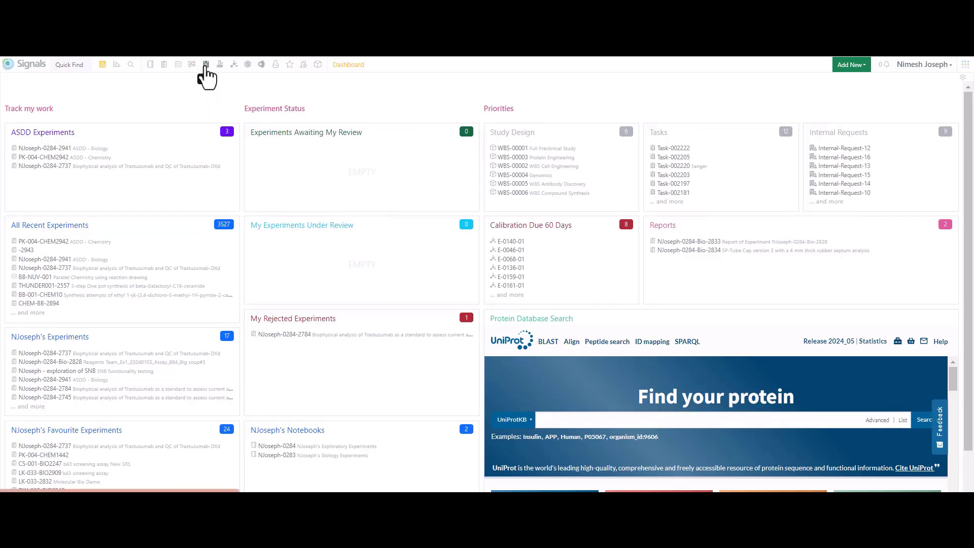
{"action": "left_click", "coordinate": [206, 65]}
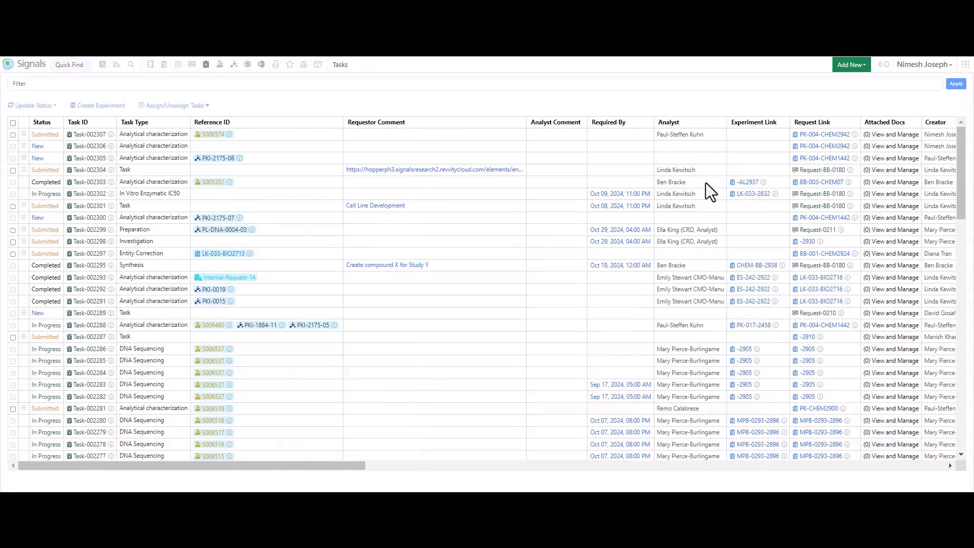
{"action": "left_click", "coordinate": [689, 124]}
{"action": "left_click", "coordinate": [644, 162]}
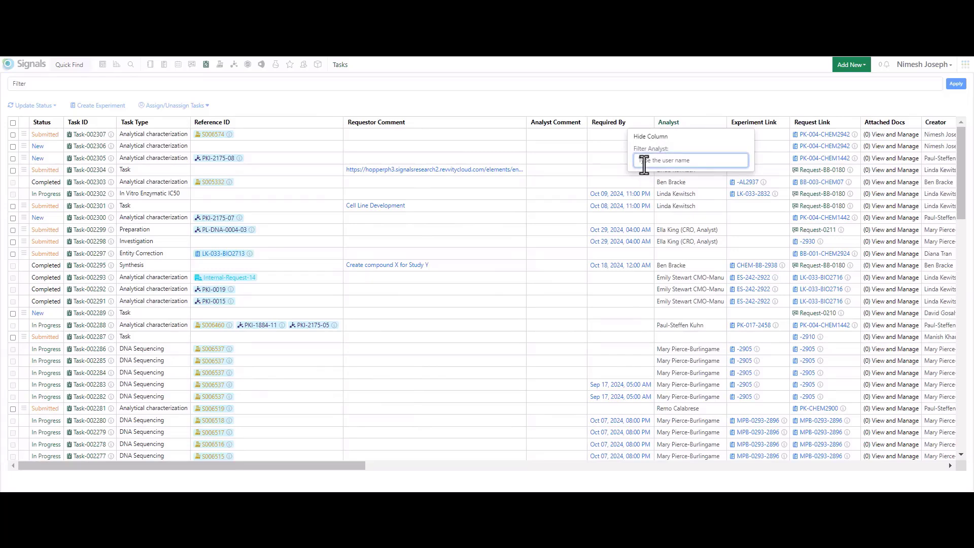
{"action": "type", "text": "paul"}
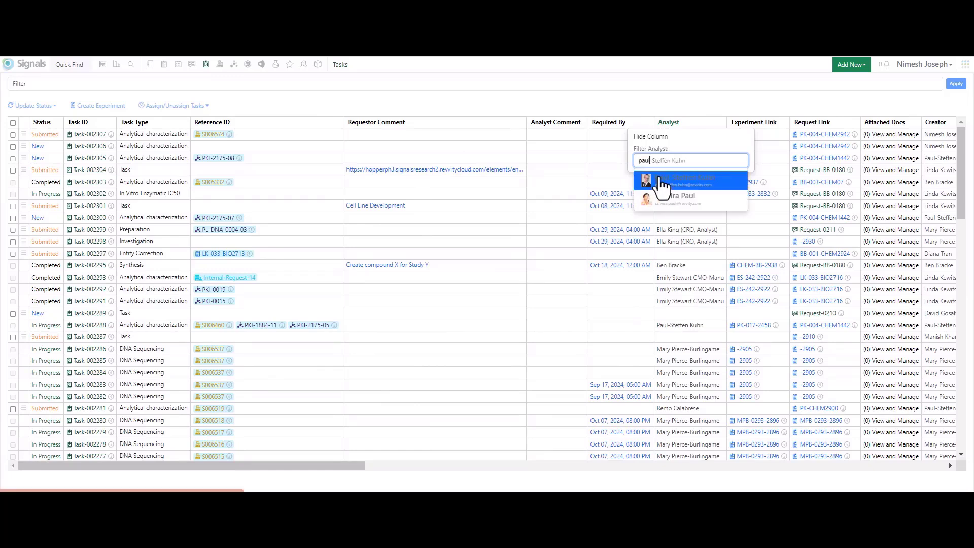
{"action": "left_click", "coordinate": [662, 181]}
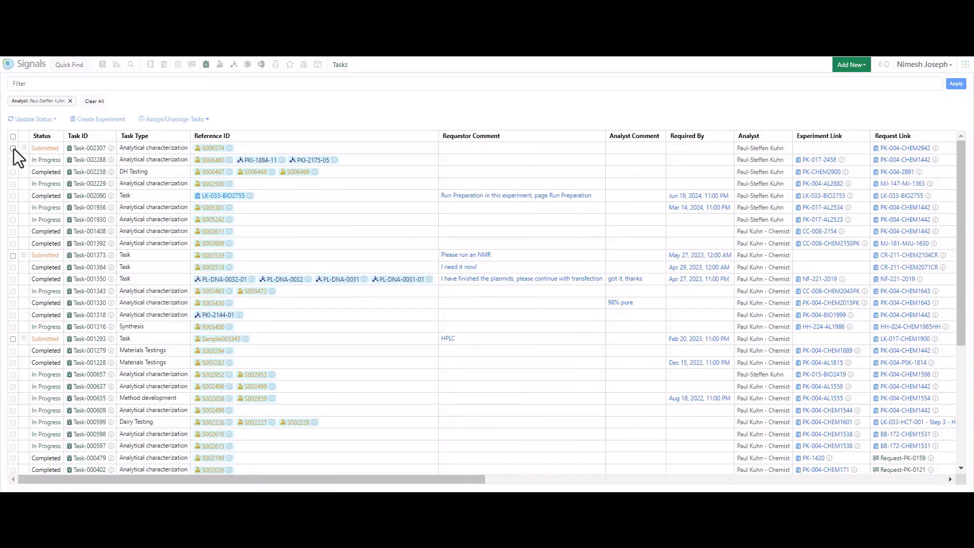
Step: Attach 1H_NMR data.pdf to the content of Task-002307 and mark the task as complete
{"action": "left_click", "coordinate": [13, 148]}
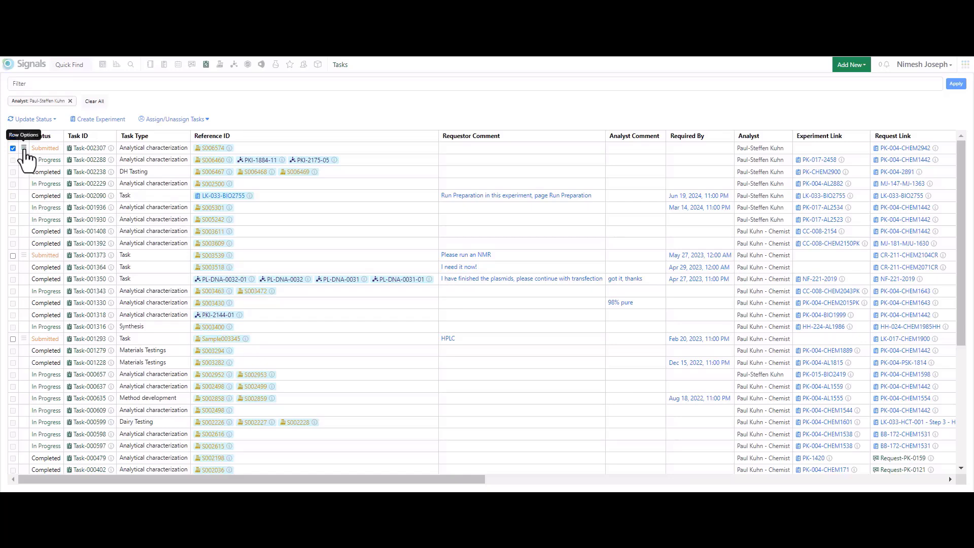
{"action": "left_click", "coordinate": [87, 149]}
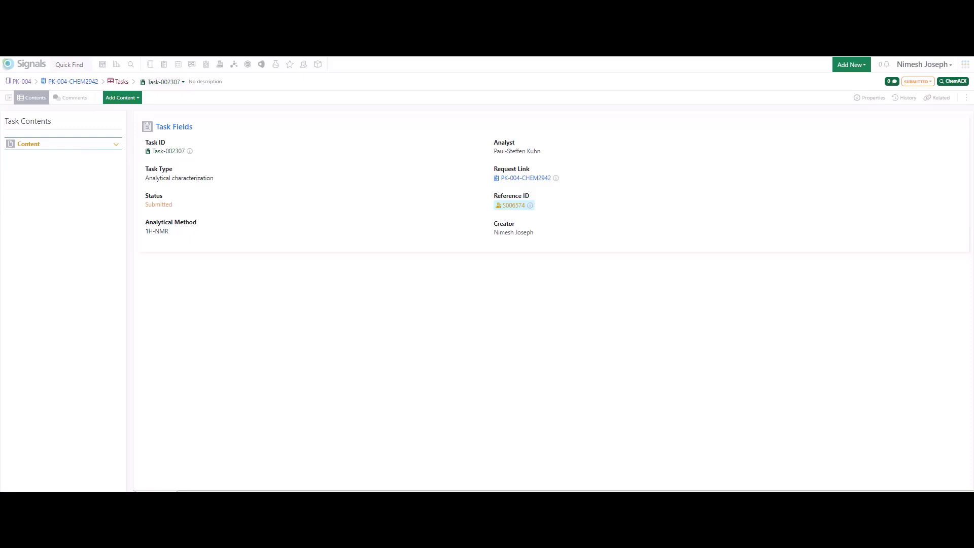
{"action": "left_click_drag", "start_coordinate": [436, 305], "coordinate": [71, 153]}
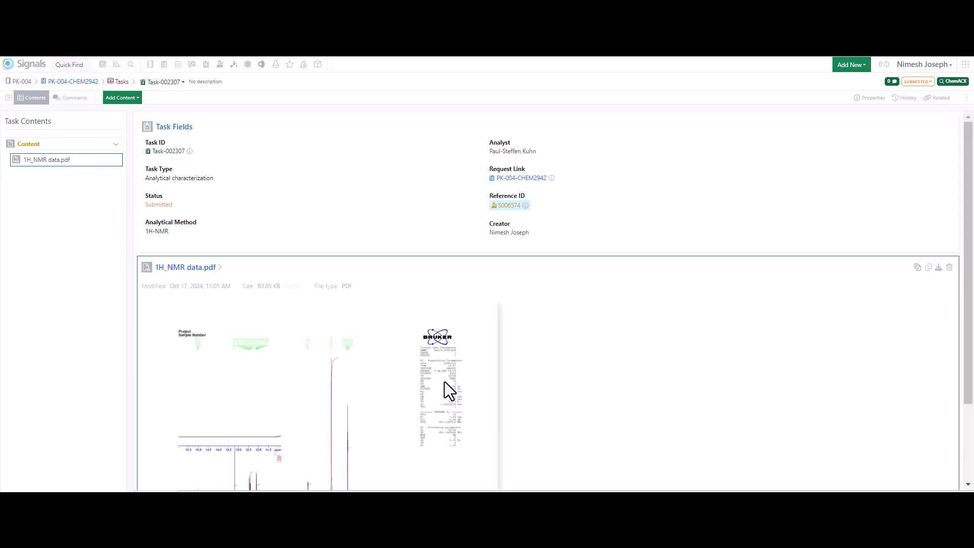
{"action": "left_click", "coordinate": [930, 83]}
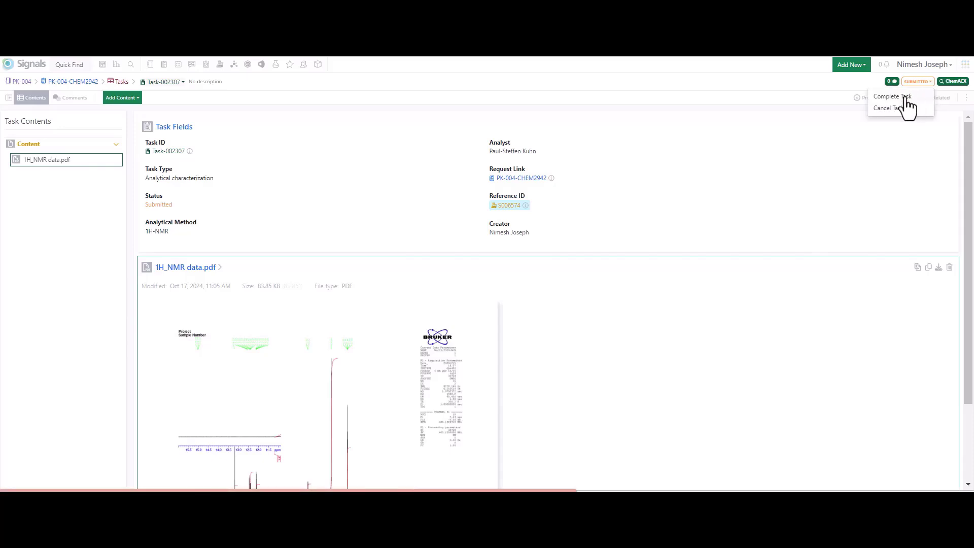
{"action": "left_click", "coordinate": [906, 97]}
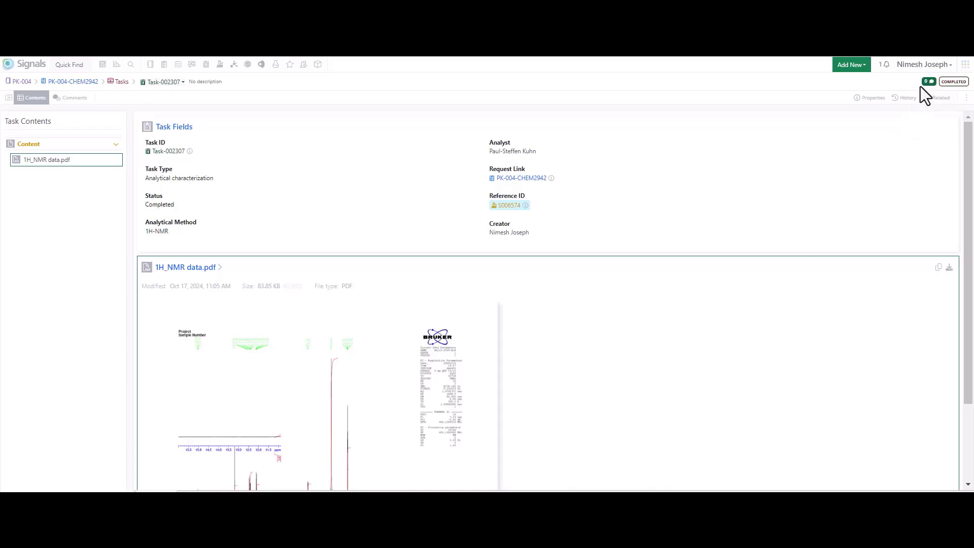
Step: Return to the Tasks table of experiment PK-004-CHEM2942 and view the NMR file attached to Task-002307
{"action": "left_click", "coordinate": [103, 66]}
{"action": "left_click", "coordinate": [50, 157]}
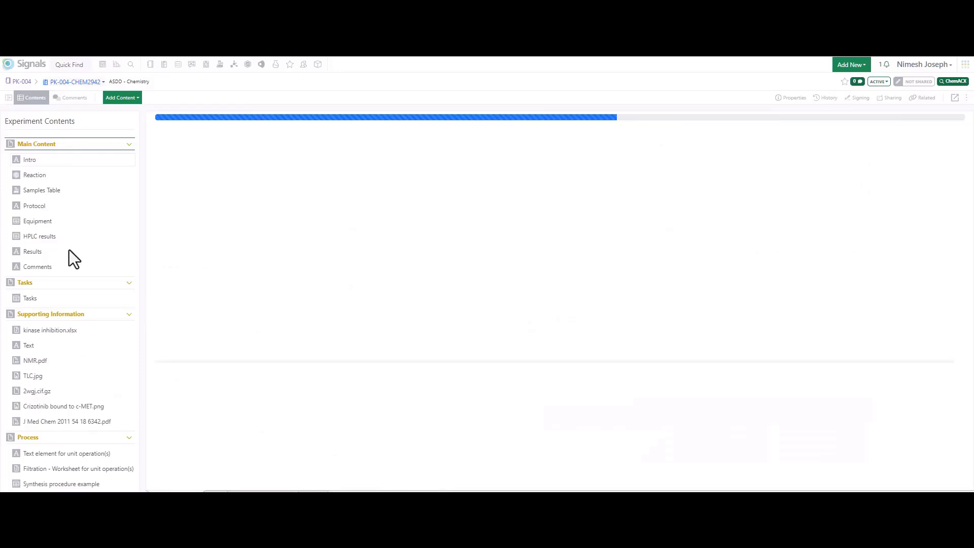
{"action": "left_click", "coordinate": [56, 304]}
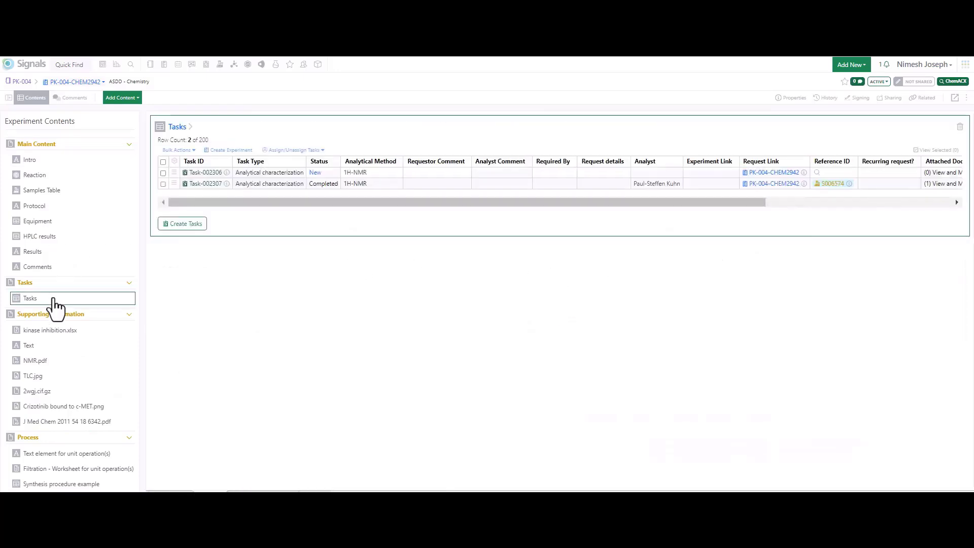
{"action": "mouse_move", "coordinate": [221, 203]}
{"action": "left_mouse_down"}
{"action": "mouse_move", "coordinate": [519, 222]}
{"action": "mouse_move", "coordinate": [227, 206]}
{"action": "mouse_move", "coordinate": [233, 199]}
{"action": "left_mouse_up"}
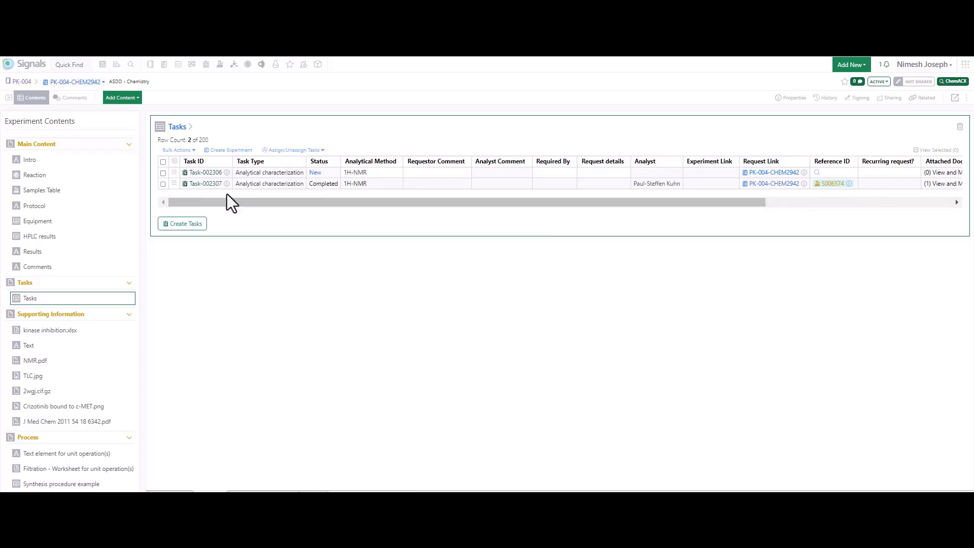
{"action": "left_click", "coordinate": [212, 184]}
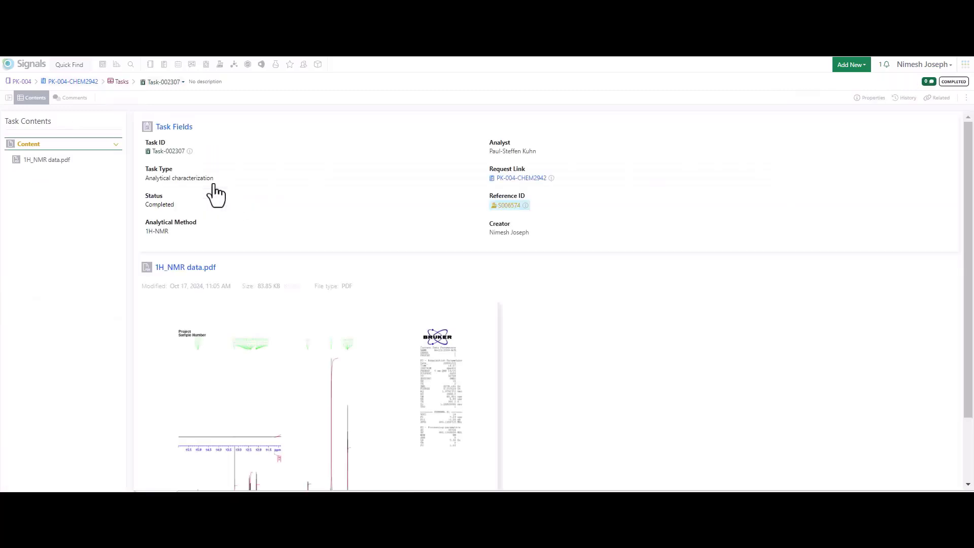
{"action": "scroll", "coordinate": [430, 335], "scroll_direction": "down", "scroll_amount": 2}
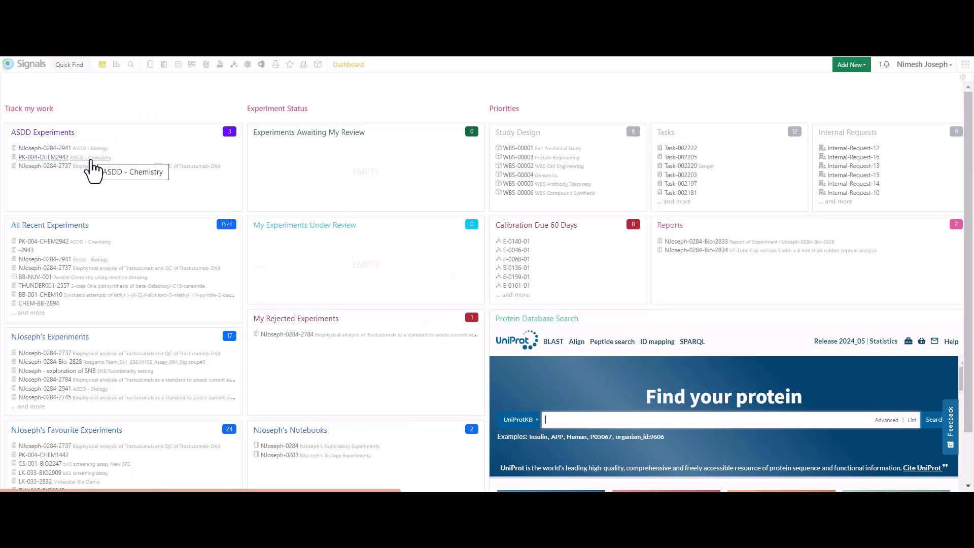
Step: Examine the sharing settings and available permission levels for experiment PK-004-CHEM2942, and close them without changing access
{"action": "left_click", "coordinate": [91, 160]}
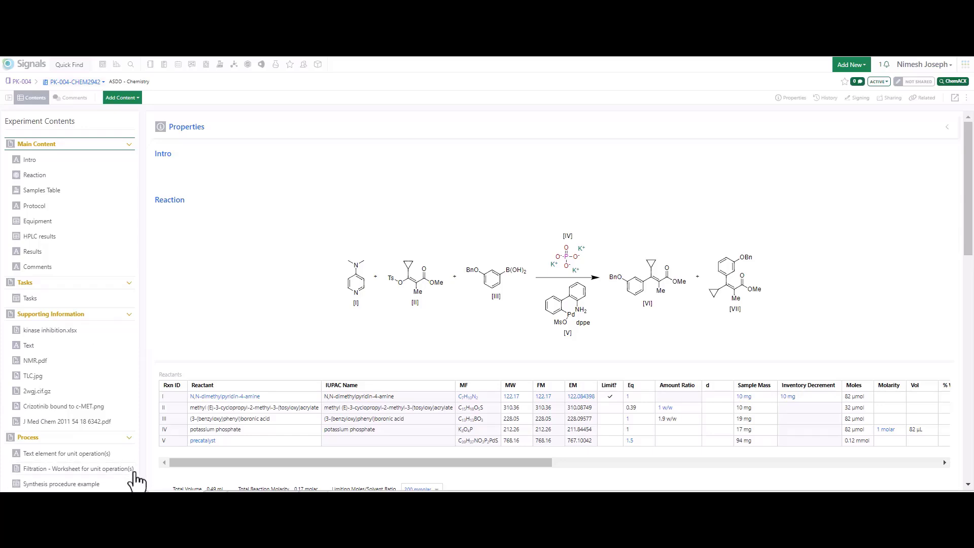
{"action": "left_click", "coordinate": [895, 99]}
{"action": "left_click", "coordinate": [895, 99]}
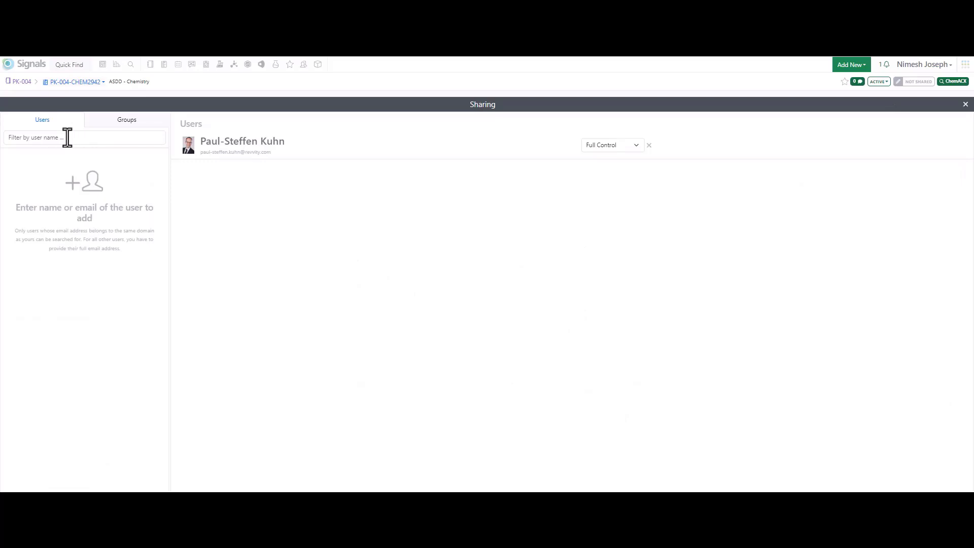
{"action": "left_click", "coordinate": [637, 146]}
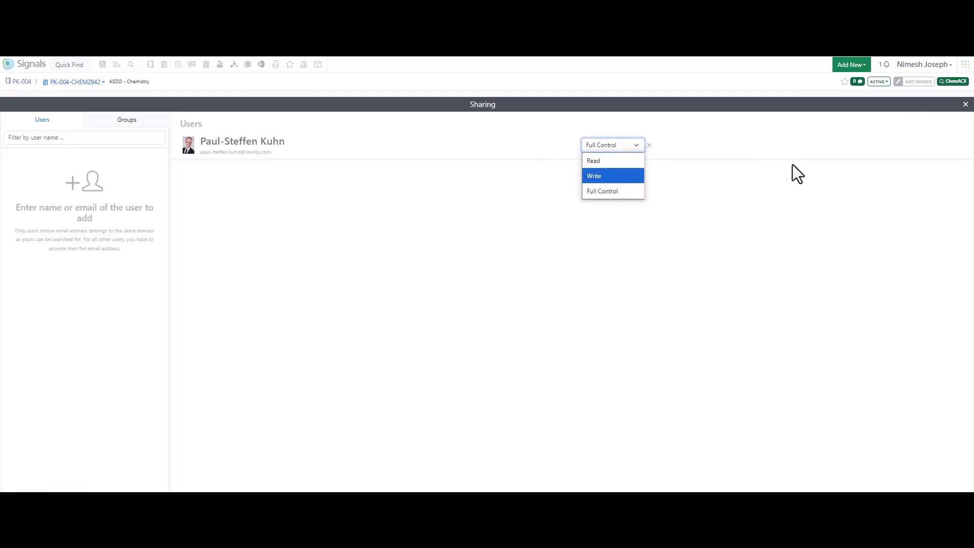
{"action": "left_click", "coordinate": [966, 108]}
{"action": "left_click", "coordinate": [966, 108]}
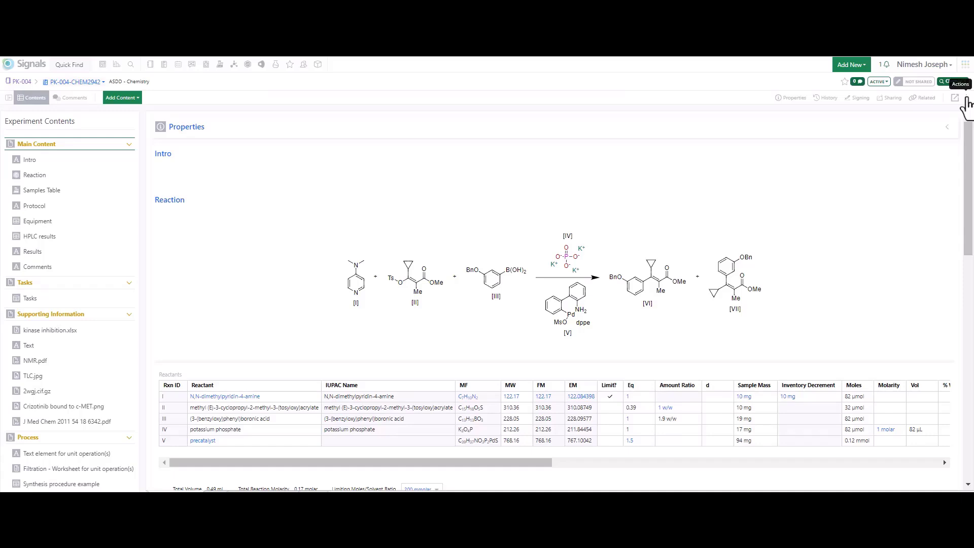
Step: Review the content selection and required fields for copying experiment PK-004-CHEM2942, and leave without creating the copy
{"action": "left_click", "coordinate": [966, 99]}
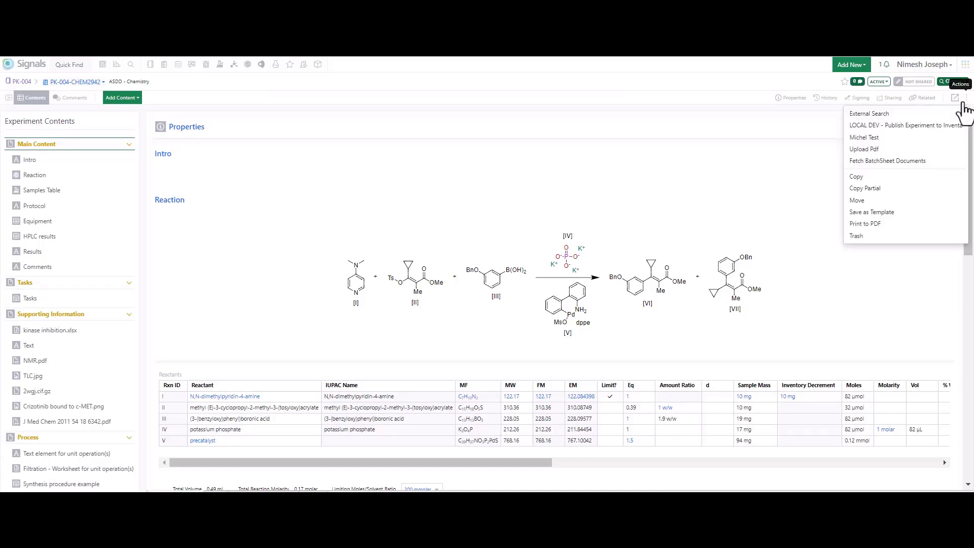
{"action": "left_click", "coordinate": [872, 178]}
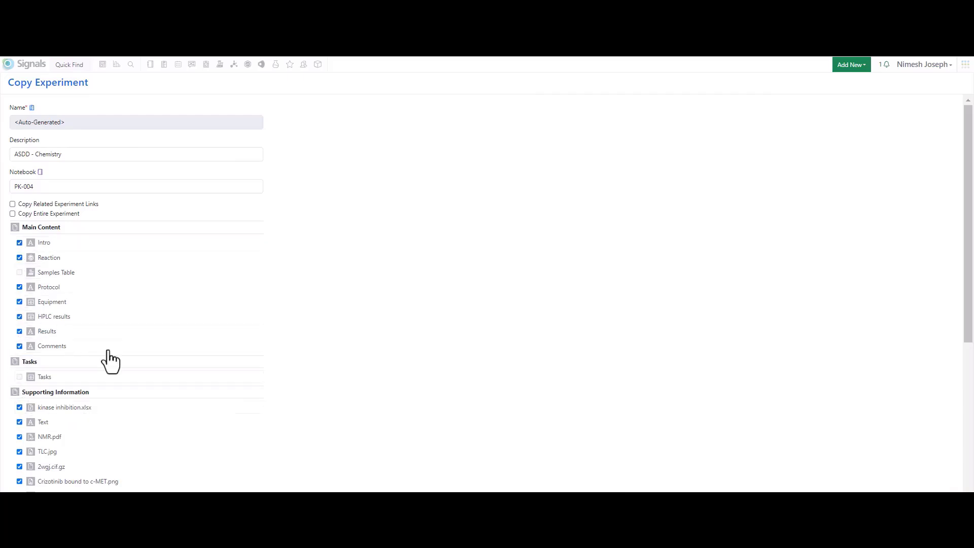
{"action": "scroll", "coordinate": [137, 311], "scroll_direction": "down", "scroll_amount": 5}
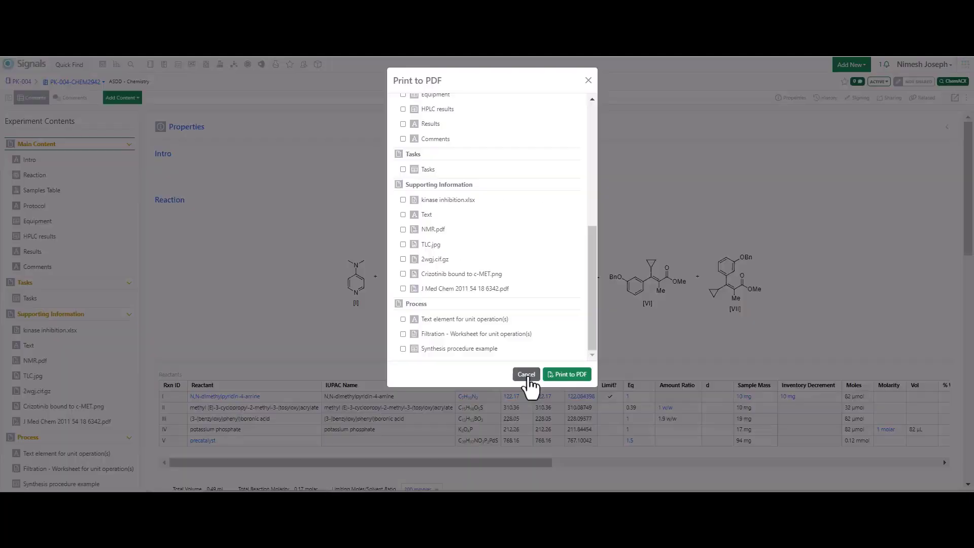
{"action": "left_click", "coordinate": [526, 376]}
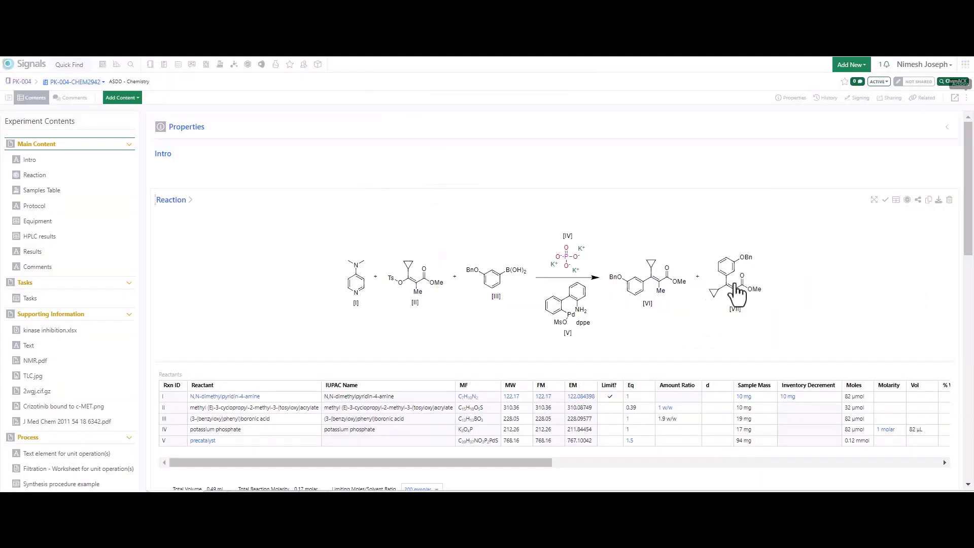
Step: Review the Print to PDF options and the section selection with Print Entire Experiment turned off, and close without printing
{"action": "left_click", "coordinate": [967, 102]}
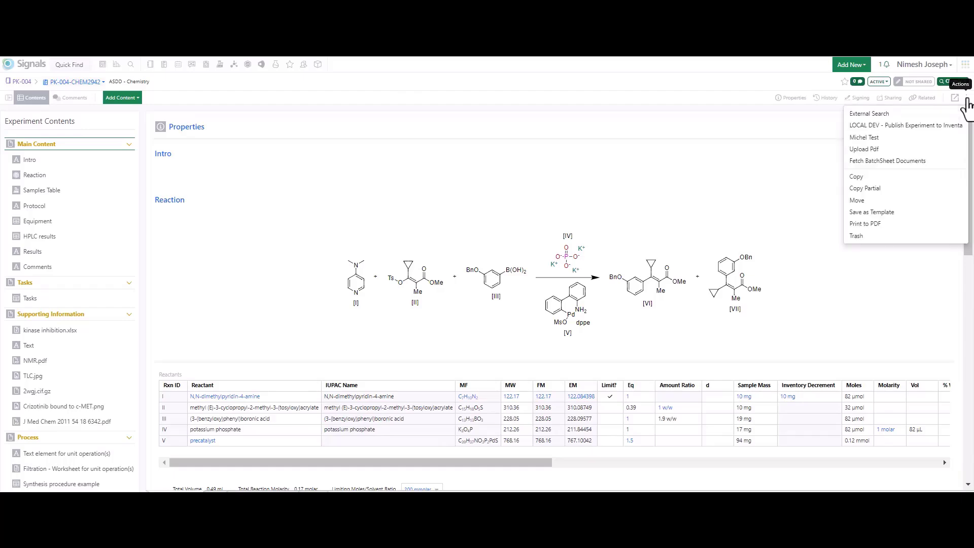
{"action": "left_click", "coordinate": [878, 223]}
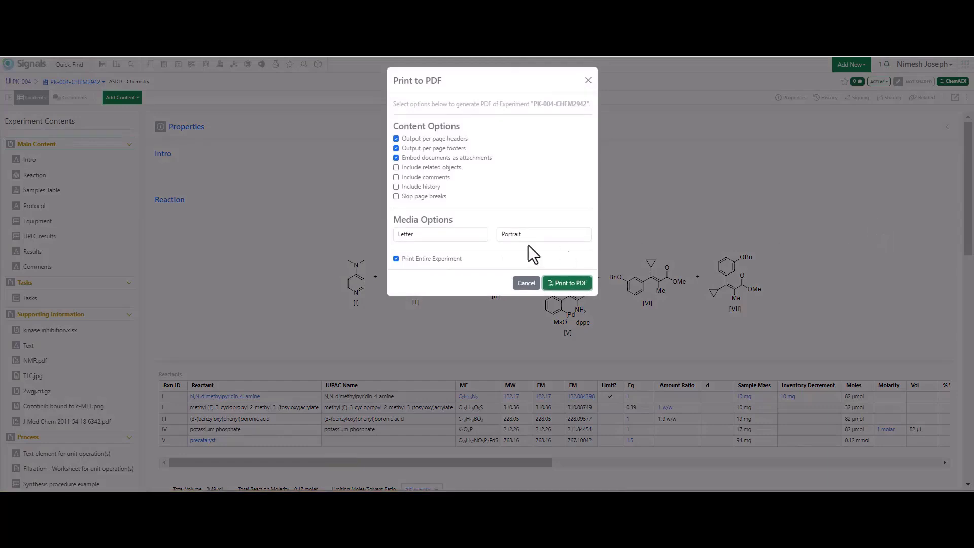
{"action": "left_click", "coordinate": [396, 260]}
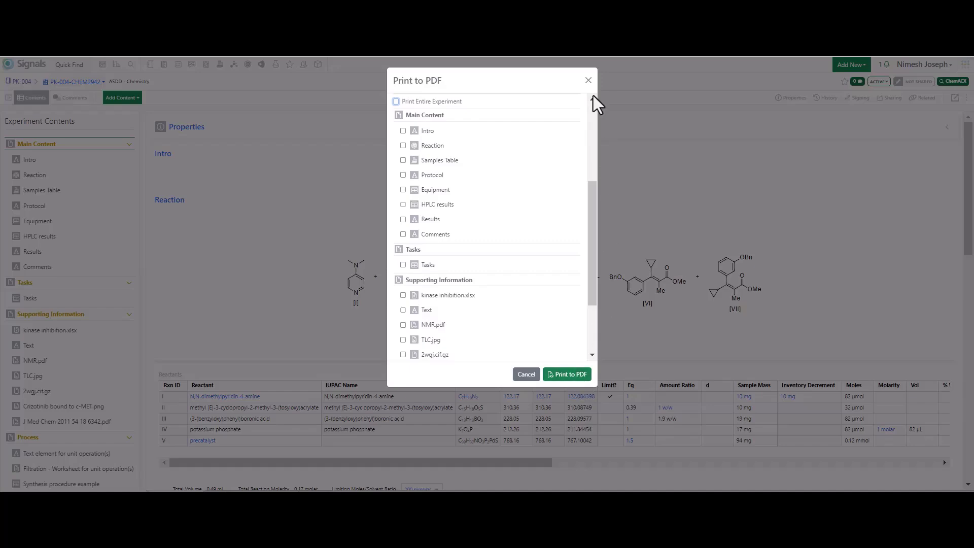
{"action": "left_click", "coordinate": [588, 82]}
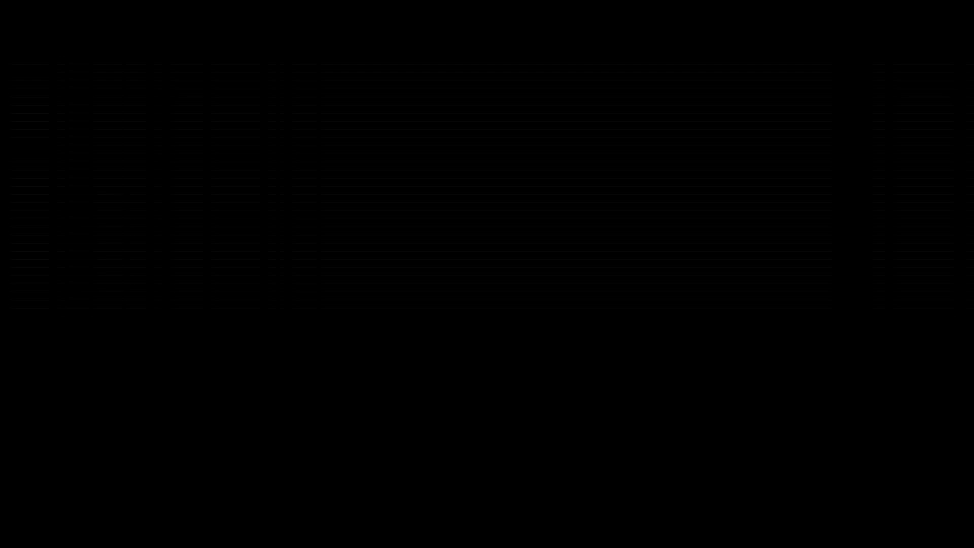